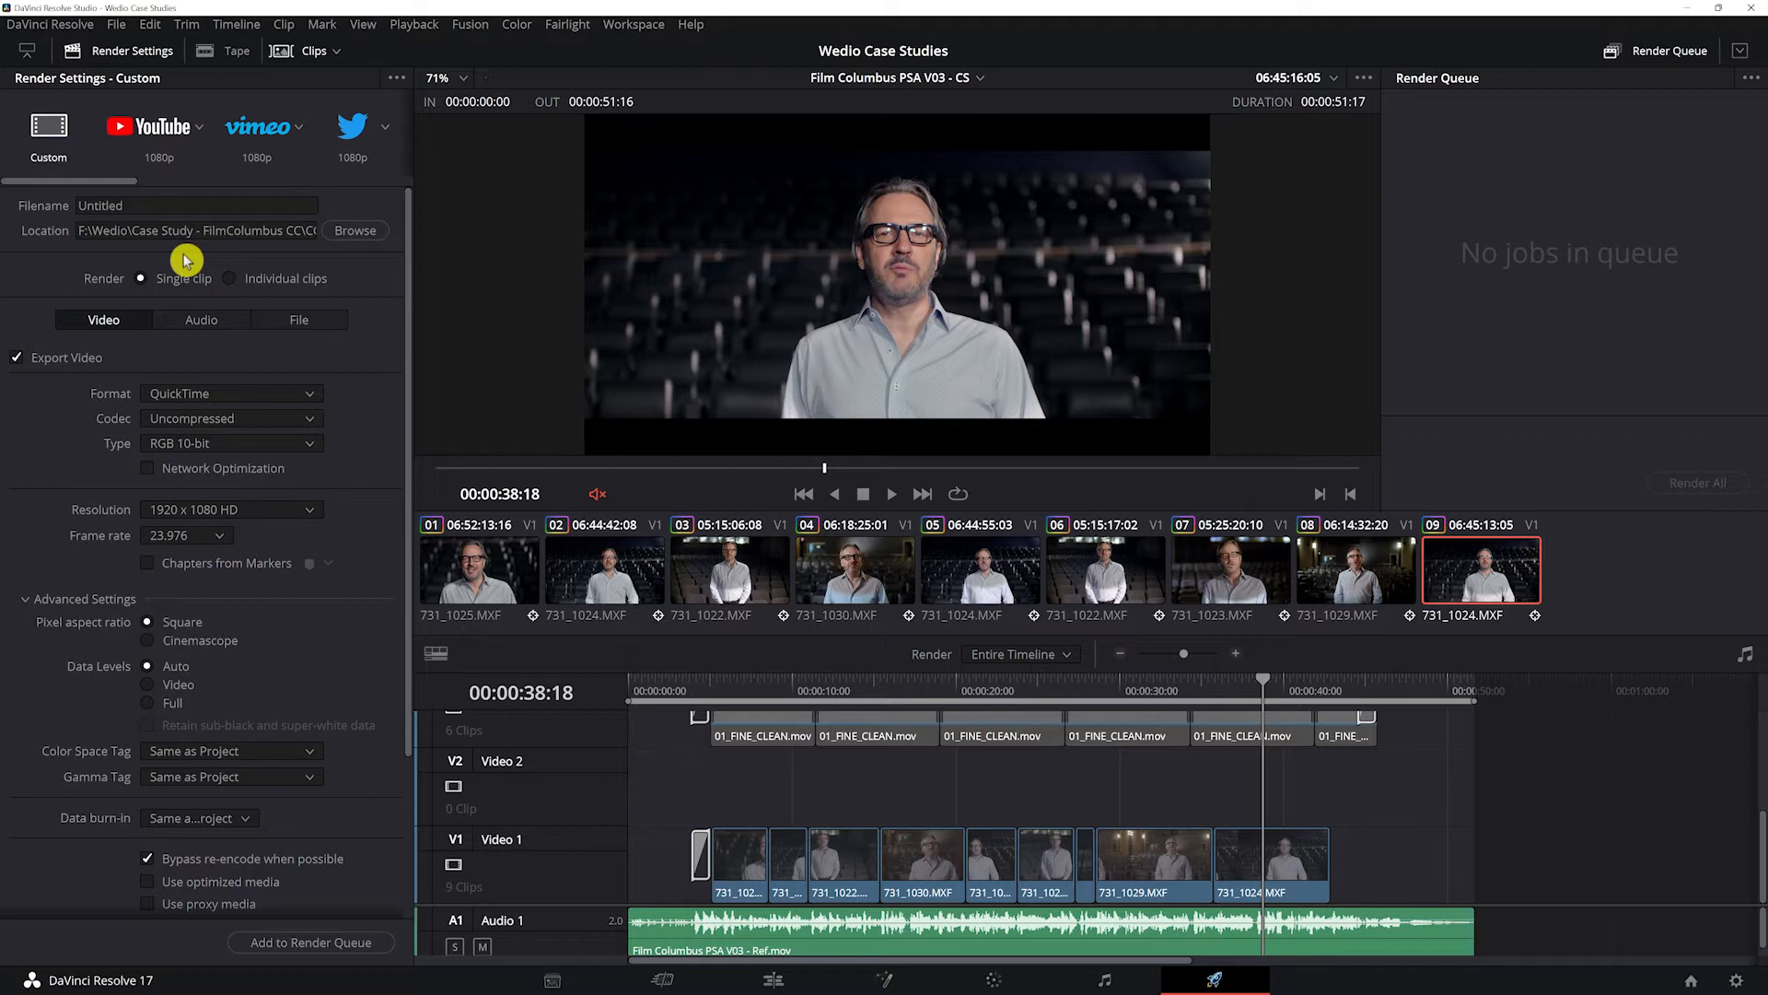
Step: Look through the render presets and set the custom QuickTime render's video codec to DNxHR
drag(110, 181, 340, 181)
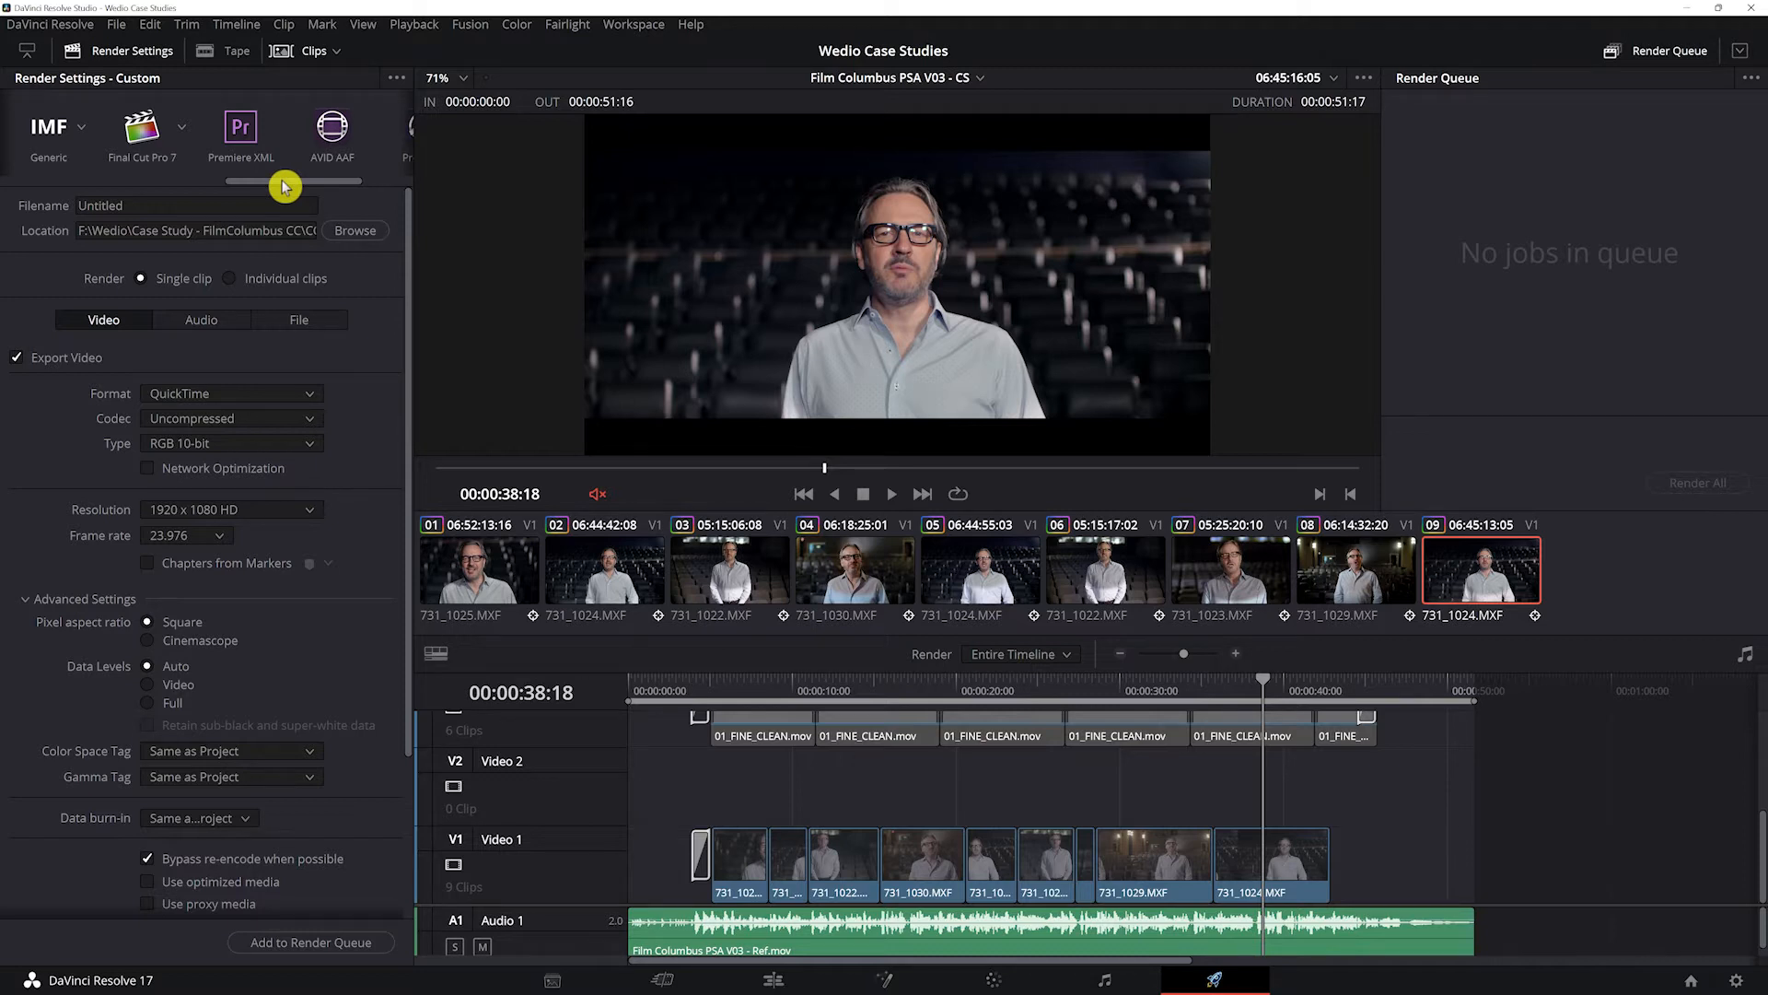
drag(285, 187, 32, 191)
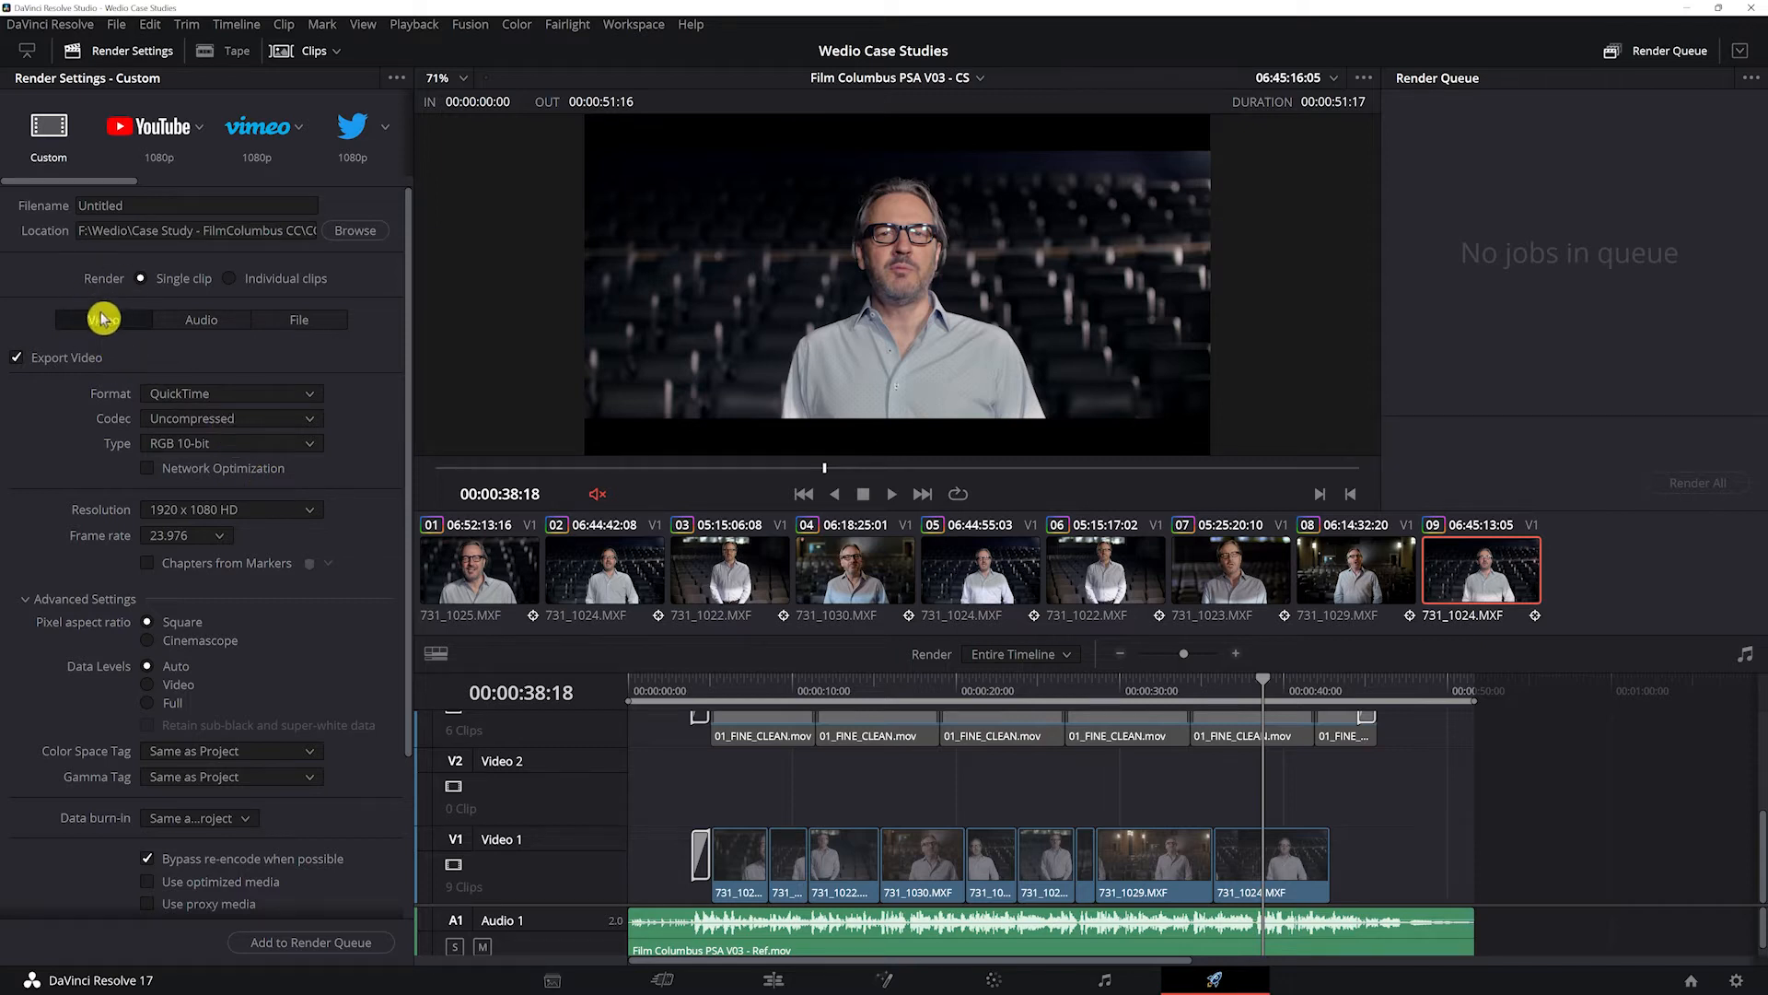
click(222, 425)
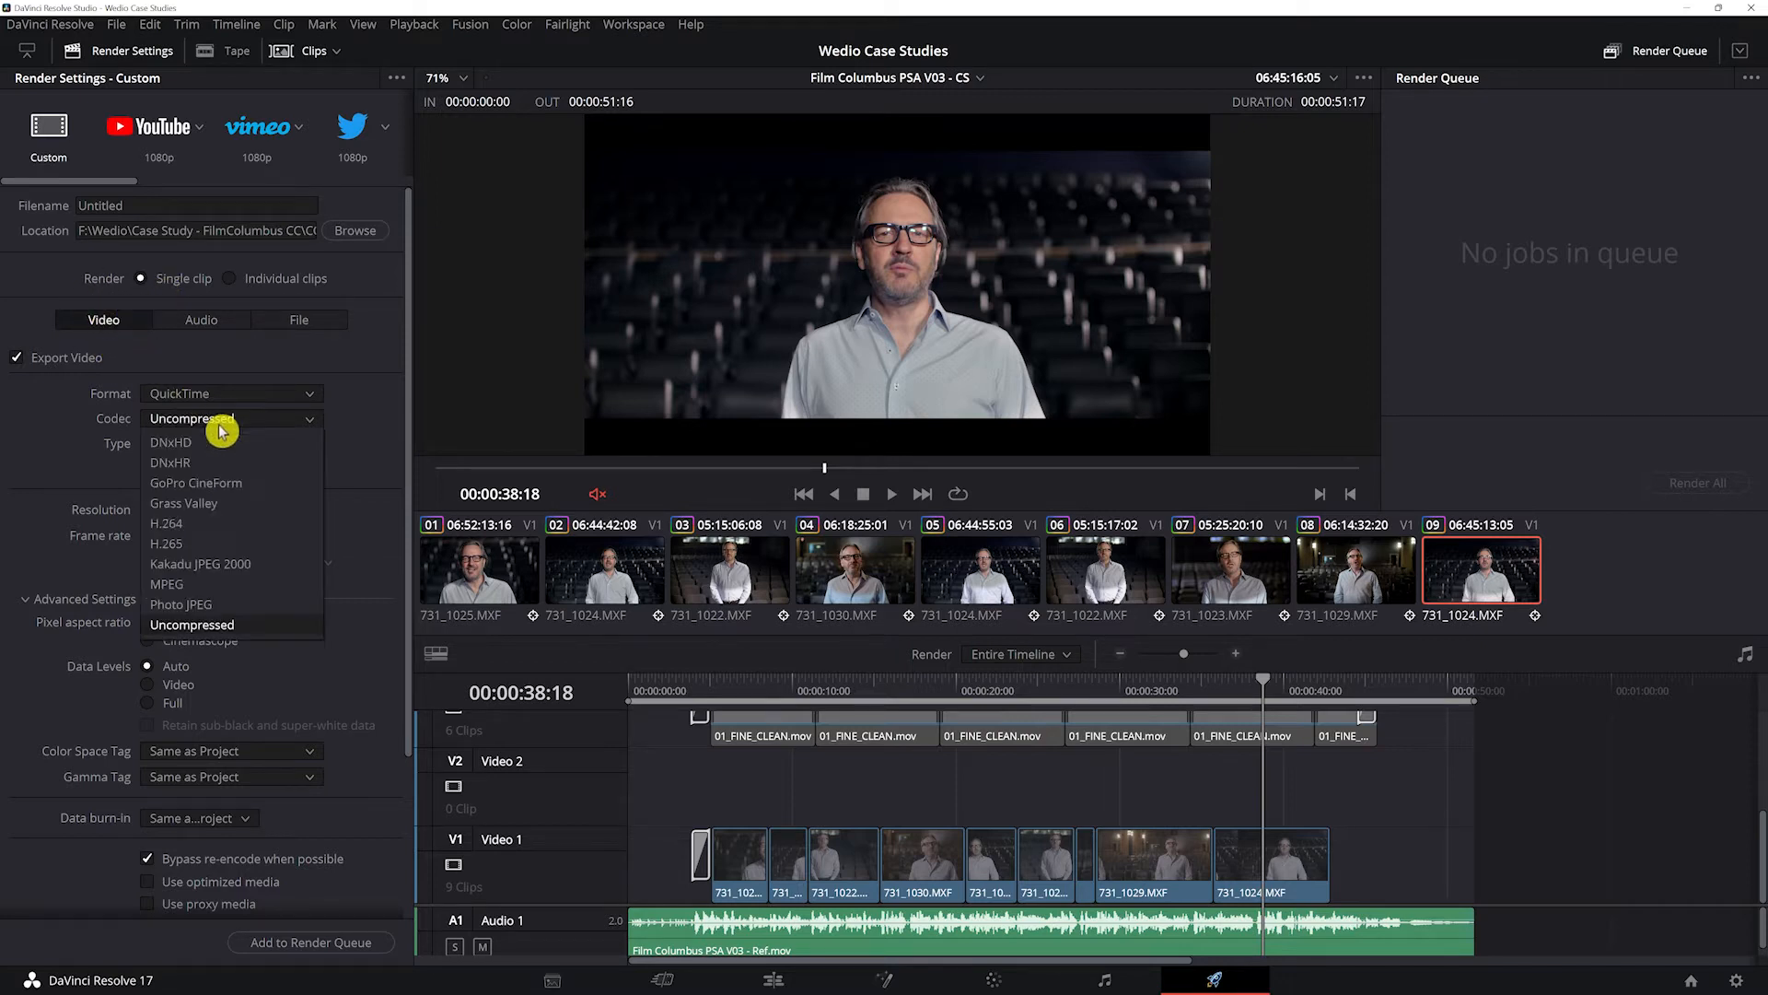
click(247, 465)
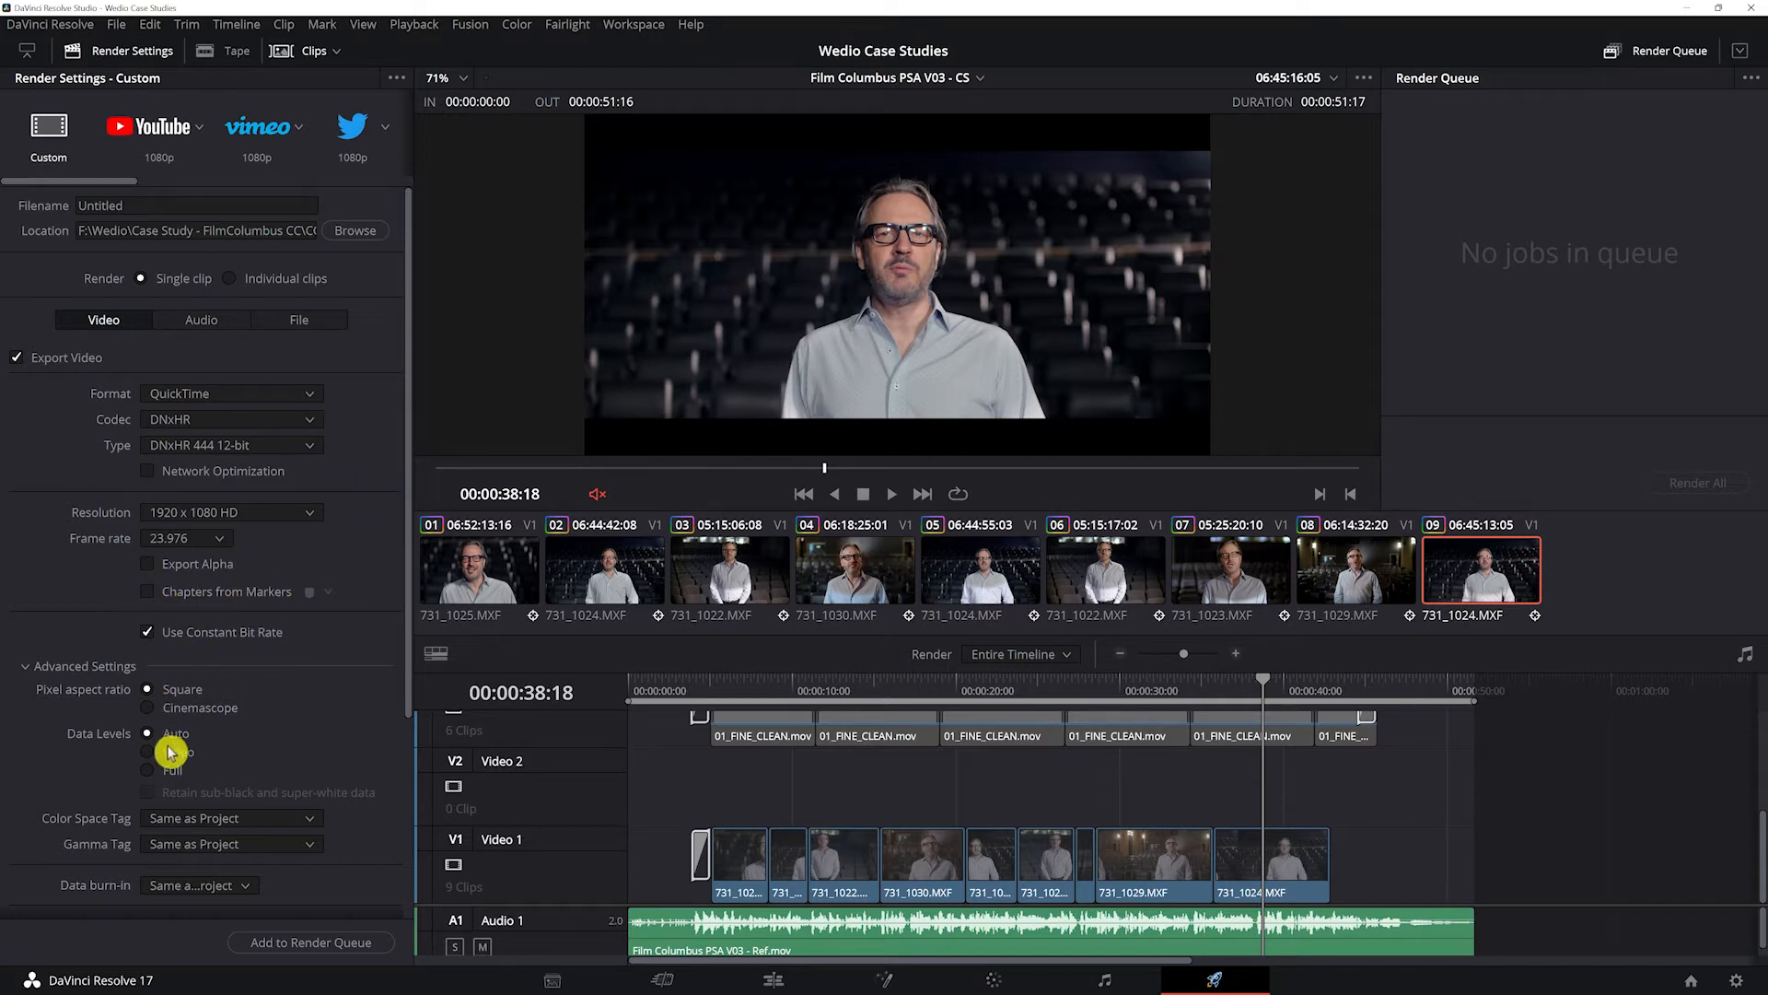
Step: Set the data levels of the custom render to Full in the advanced video settings
click(164, 775)
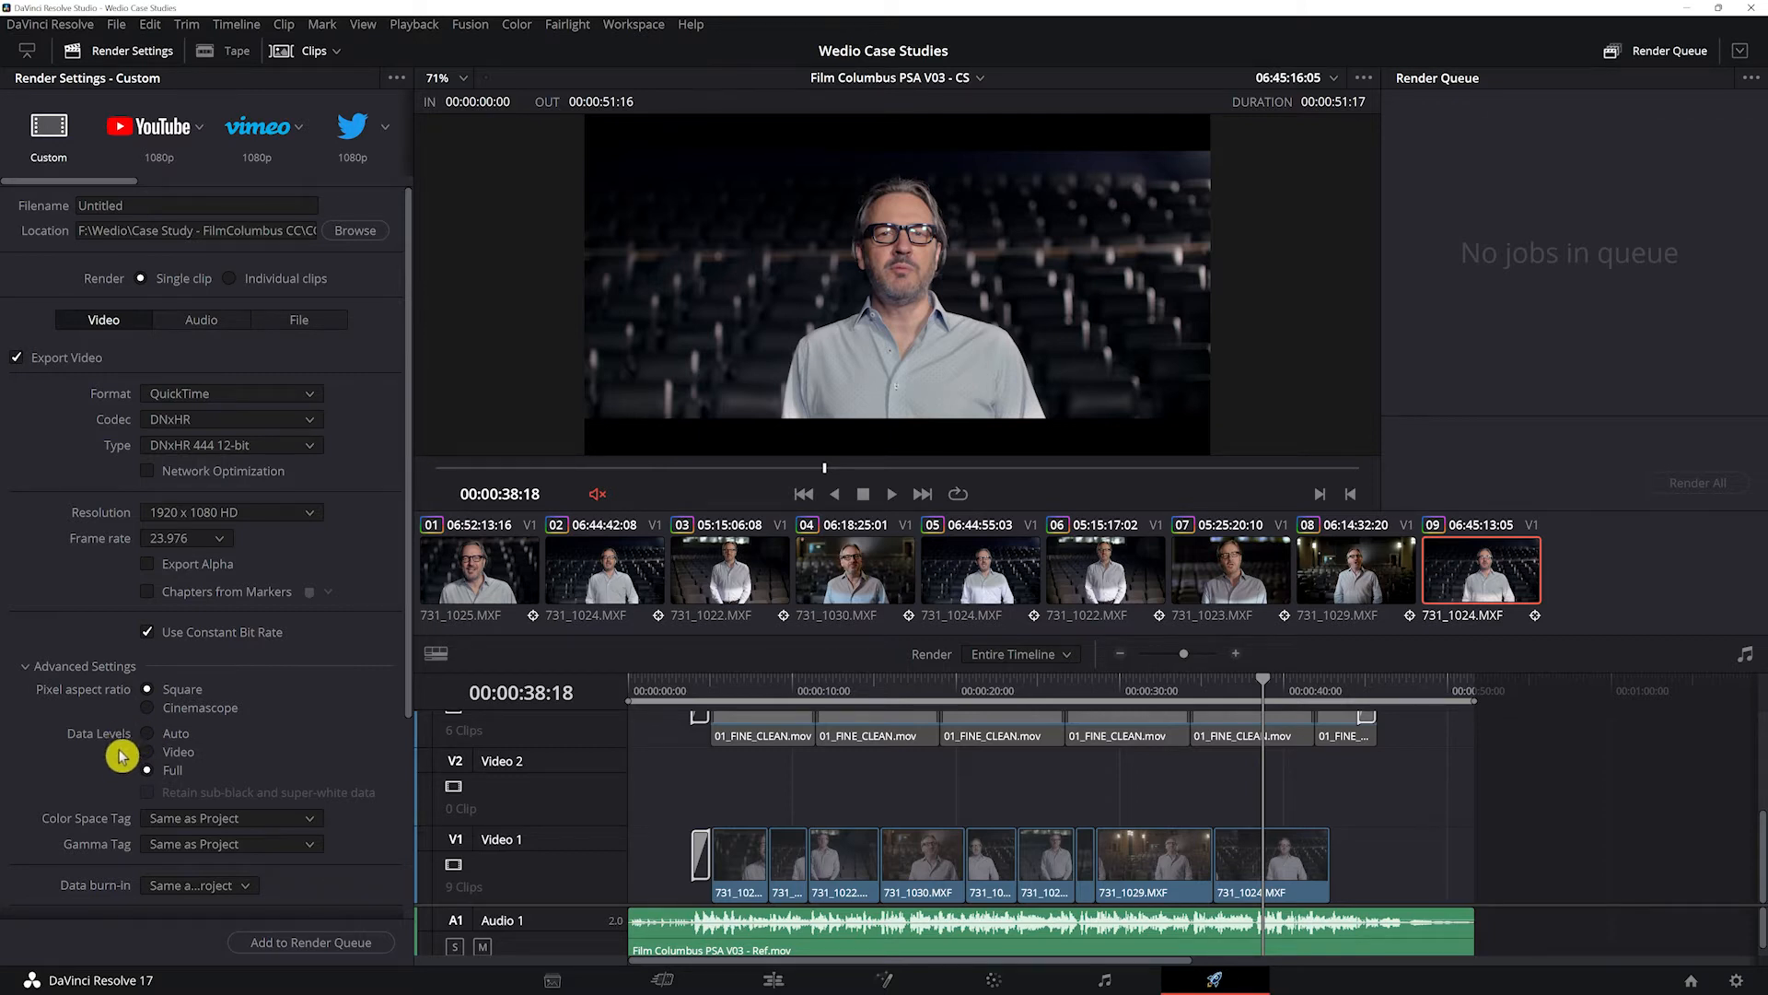
click(178, 752)
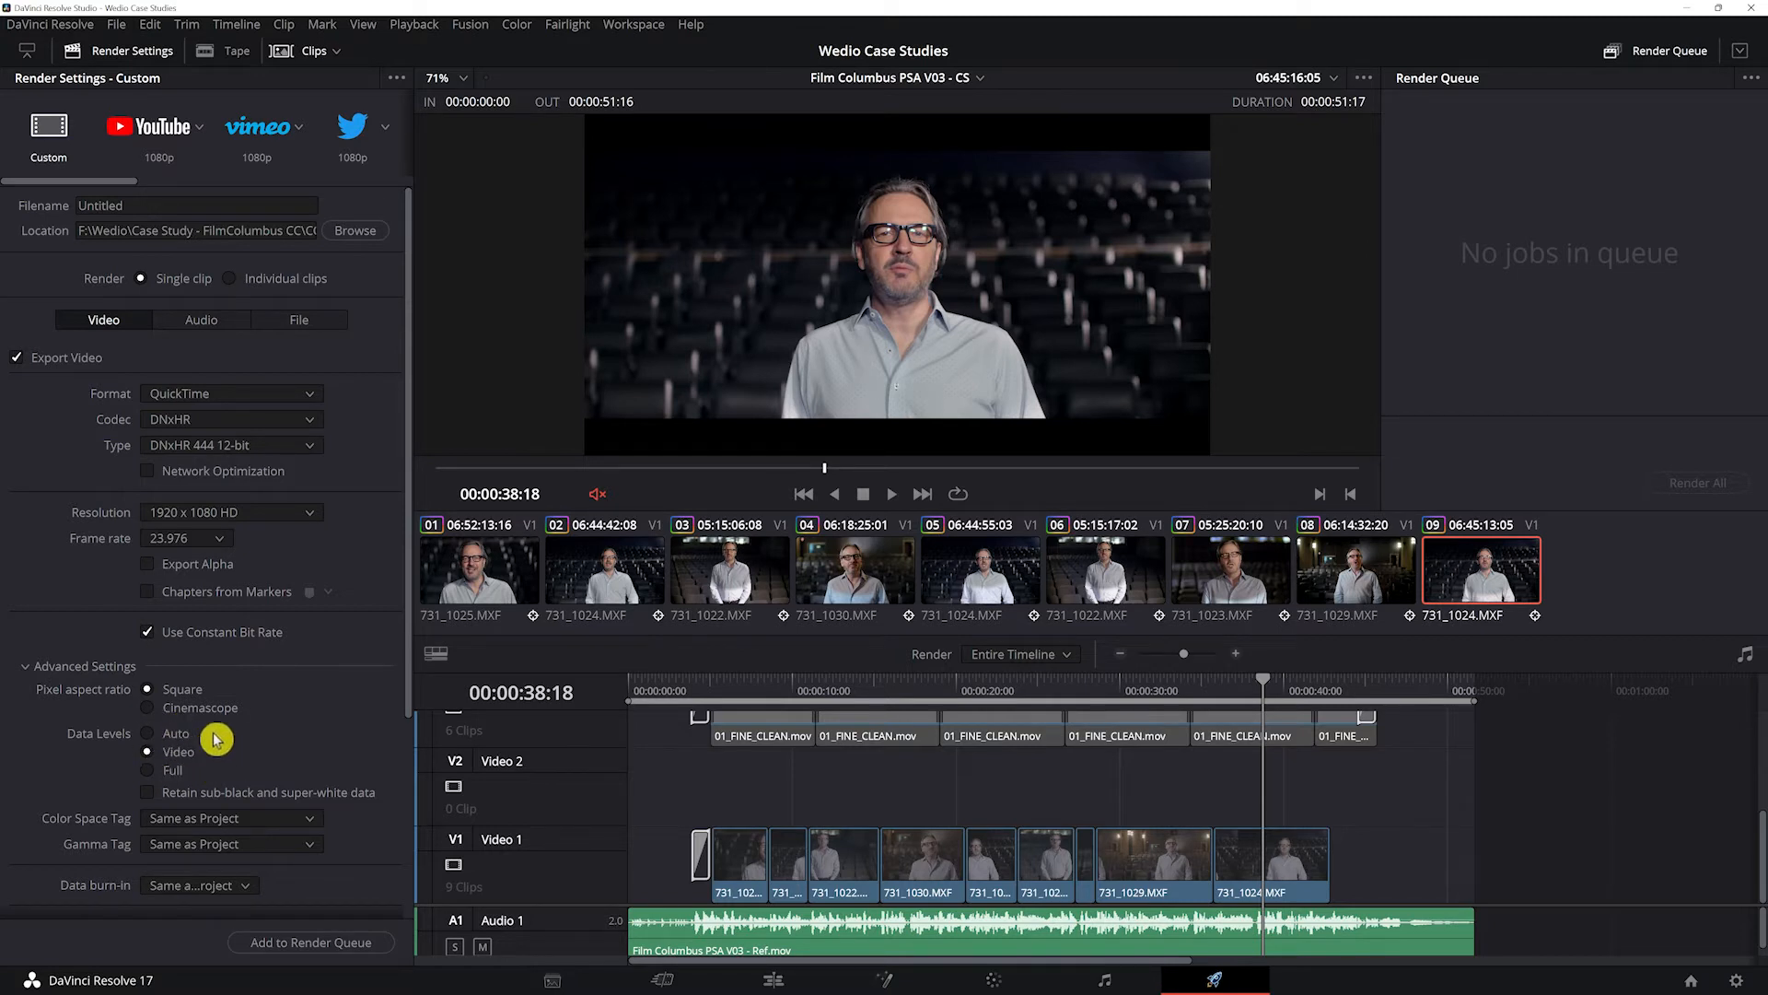
click(183, 735)
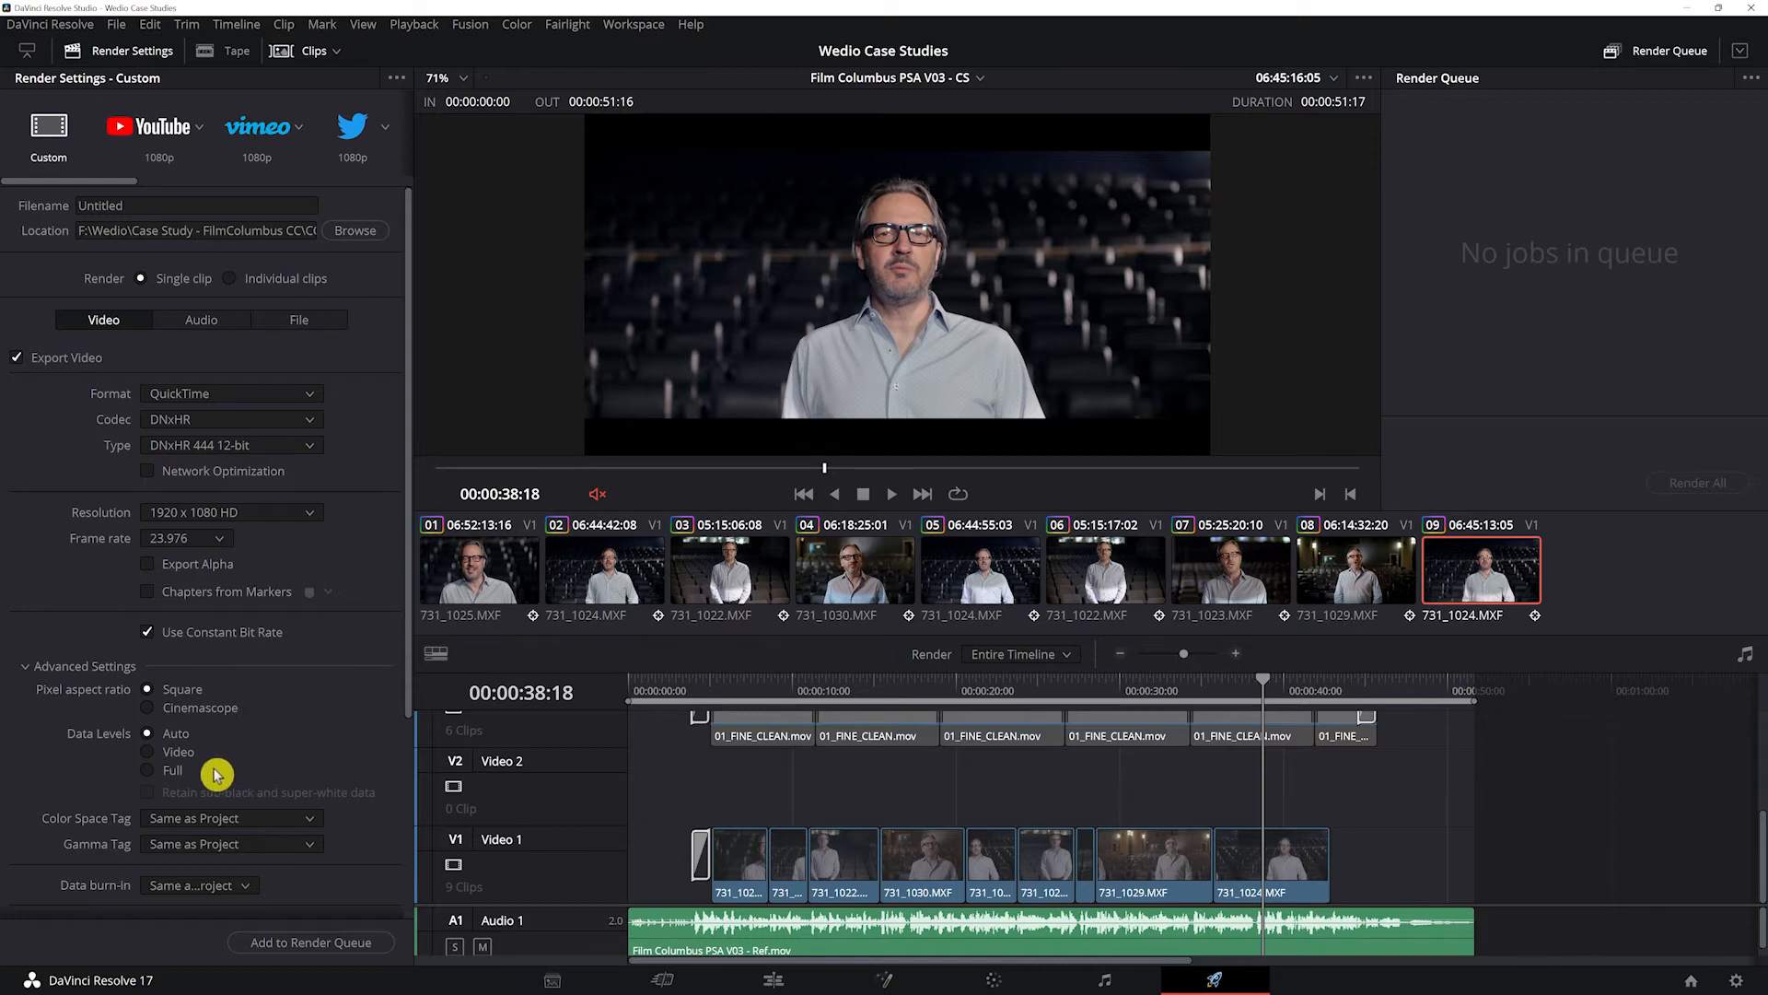
click(172, 771)
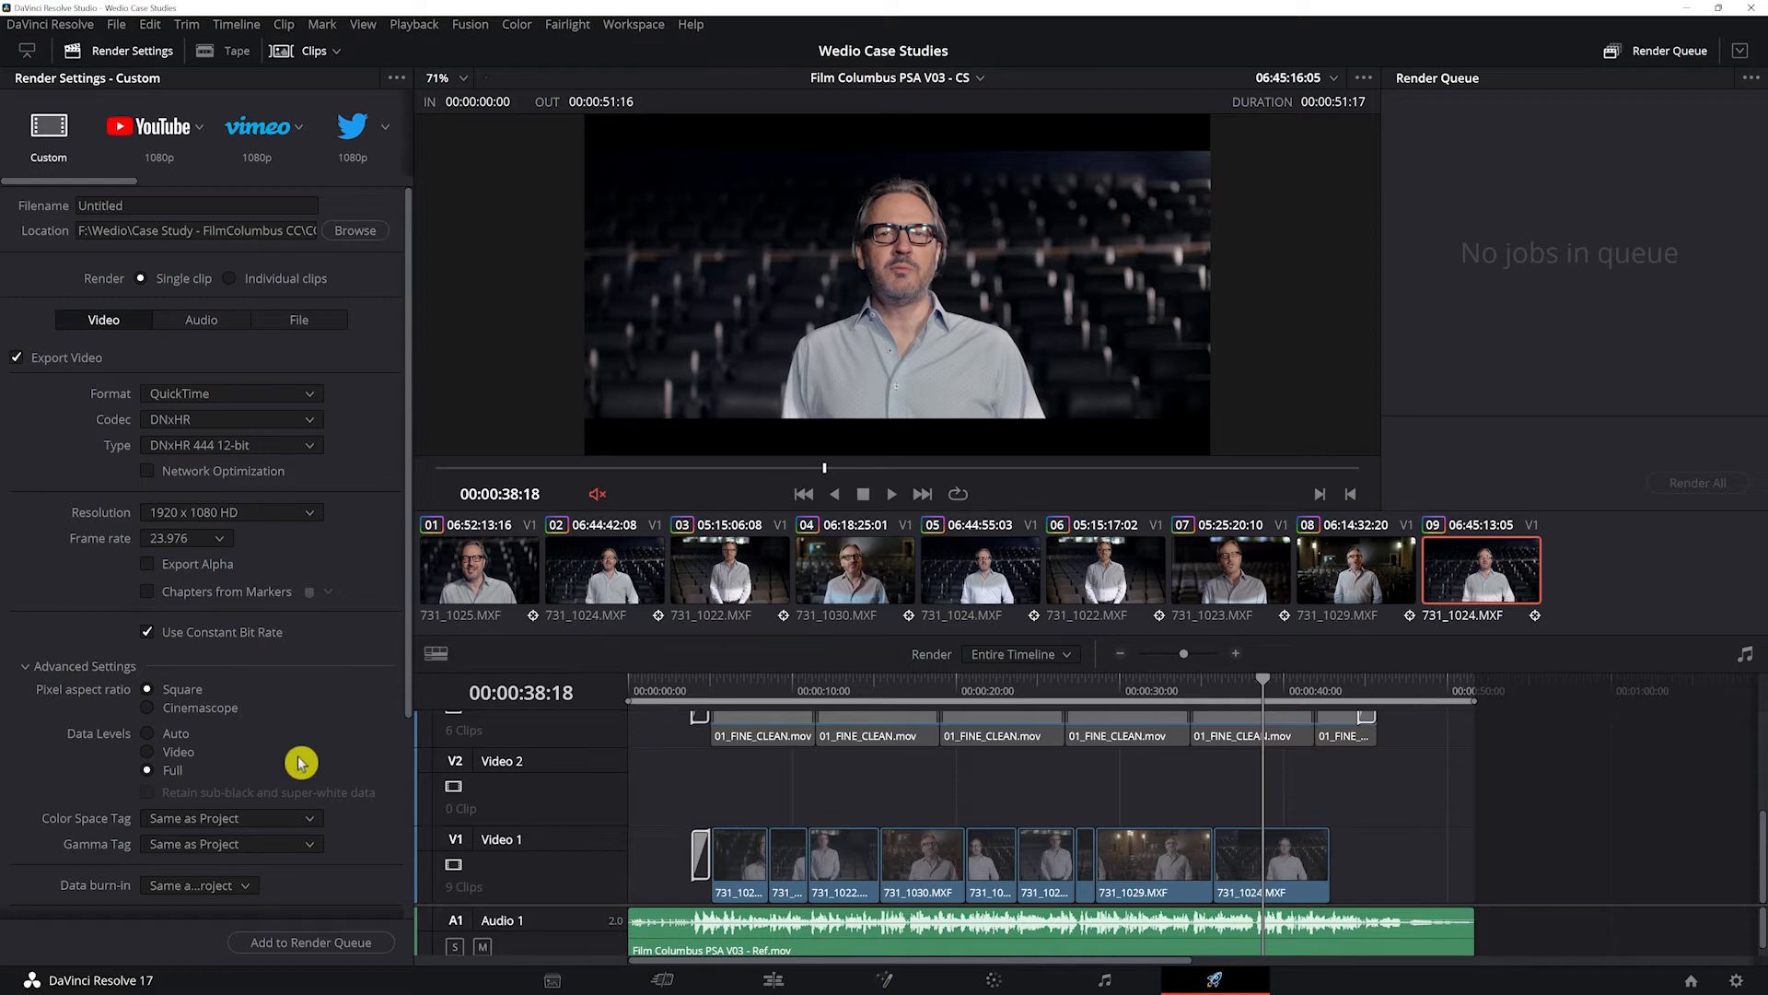
Step: Review the remaining advanced video settings and turn off audio export for the custom render
scroll(302, 762, down, 1)
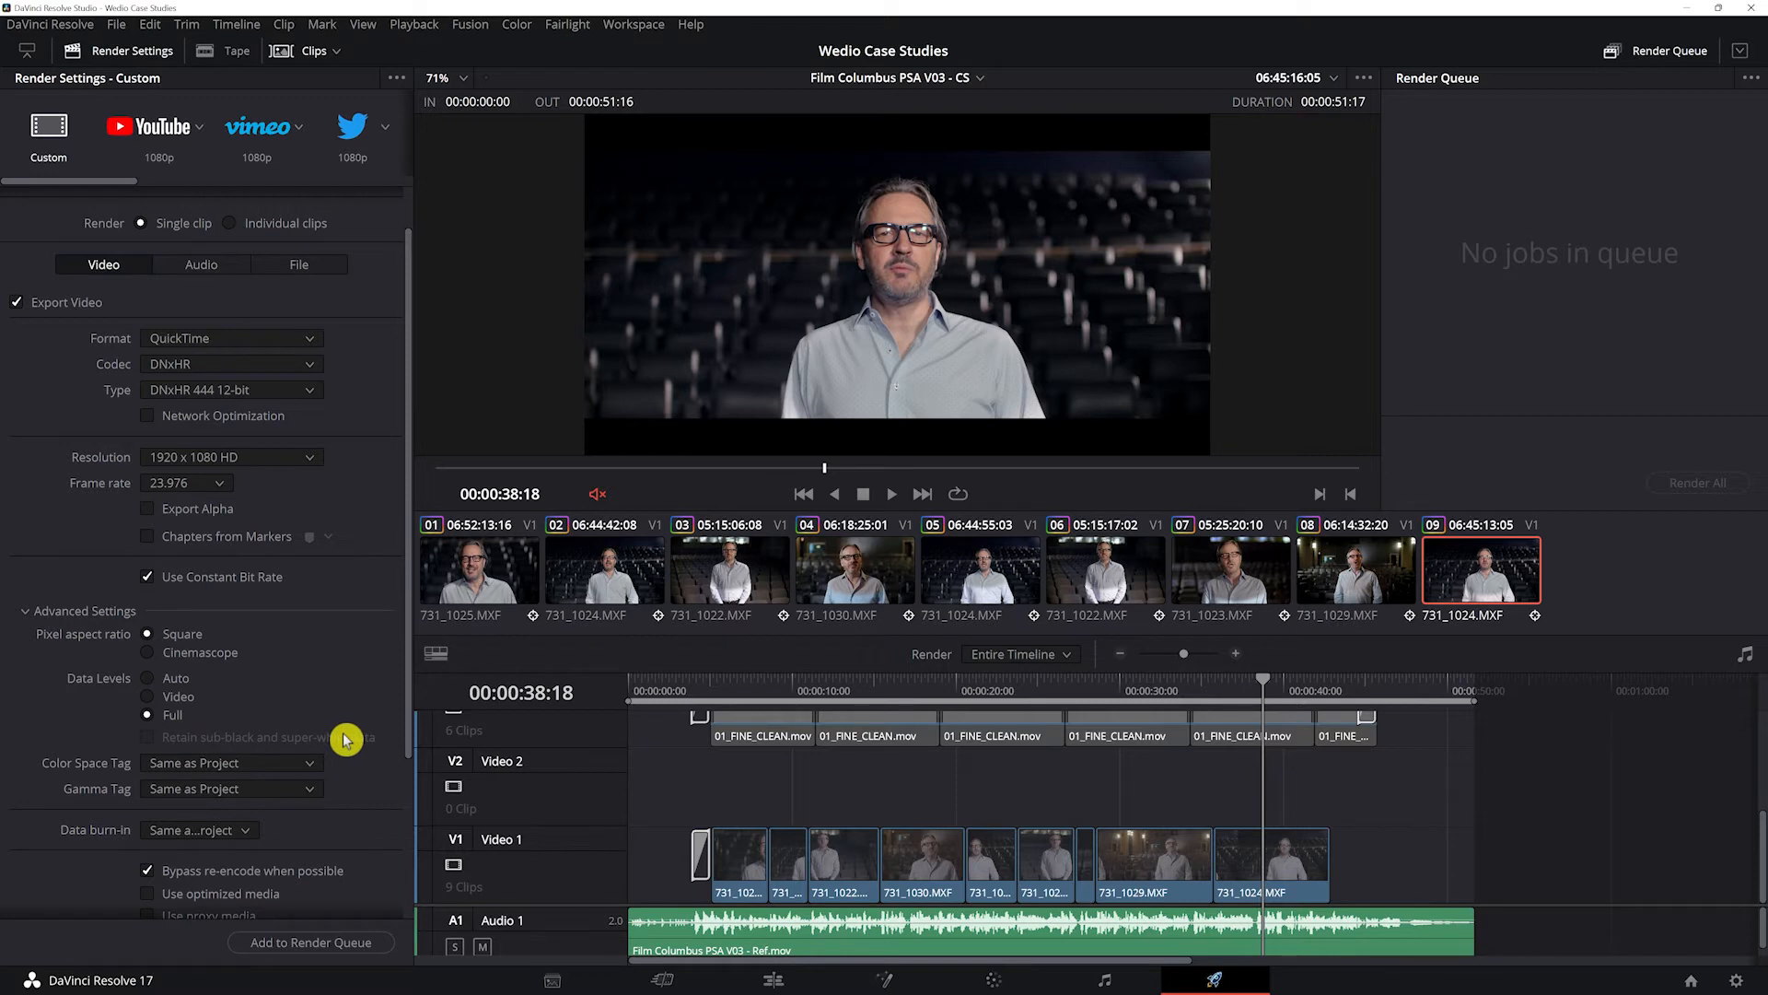
scroll(347, 739, down, 1)
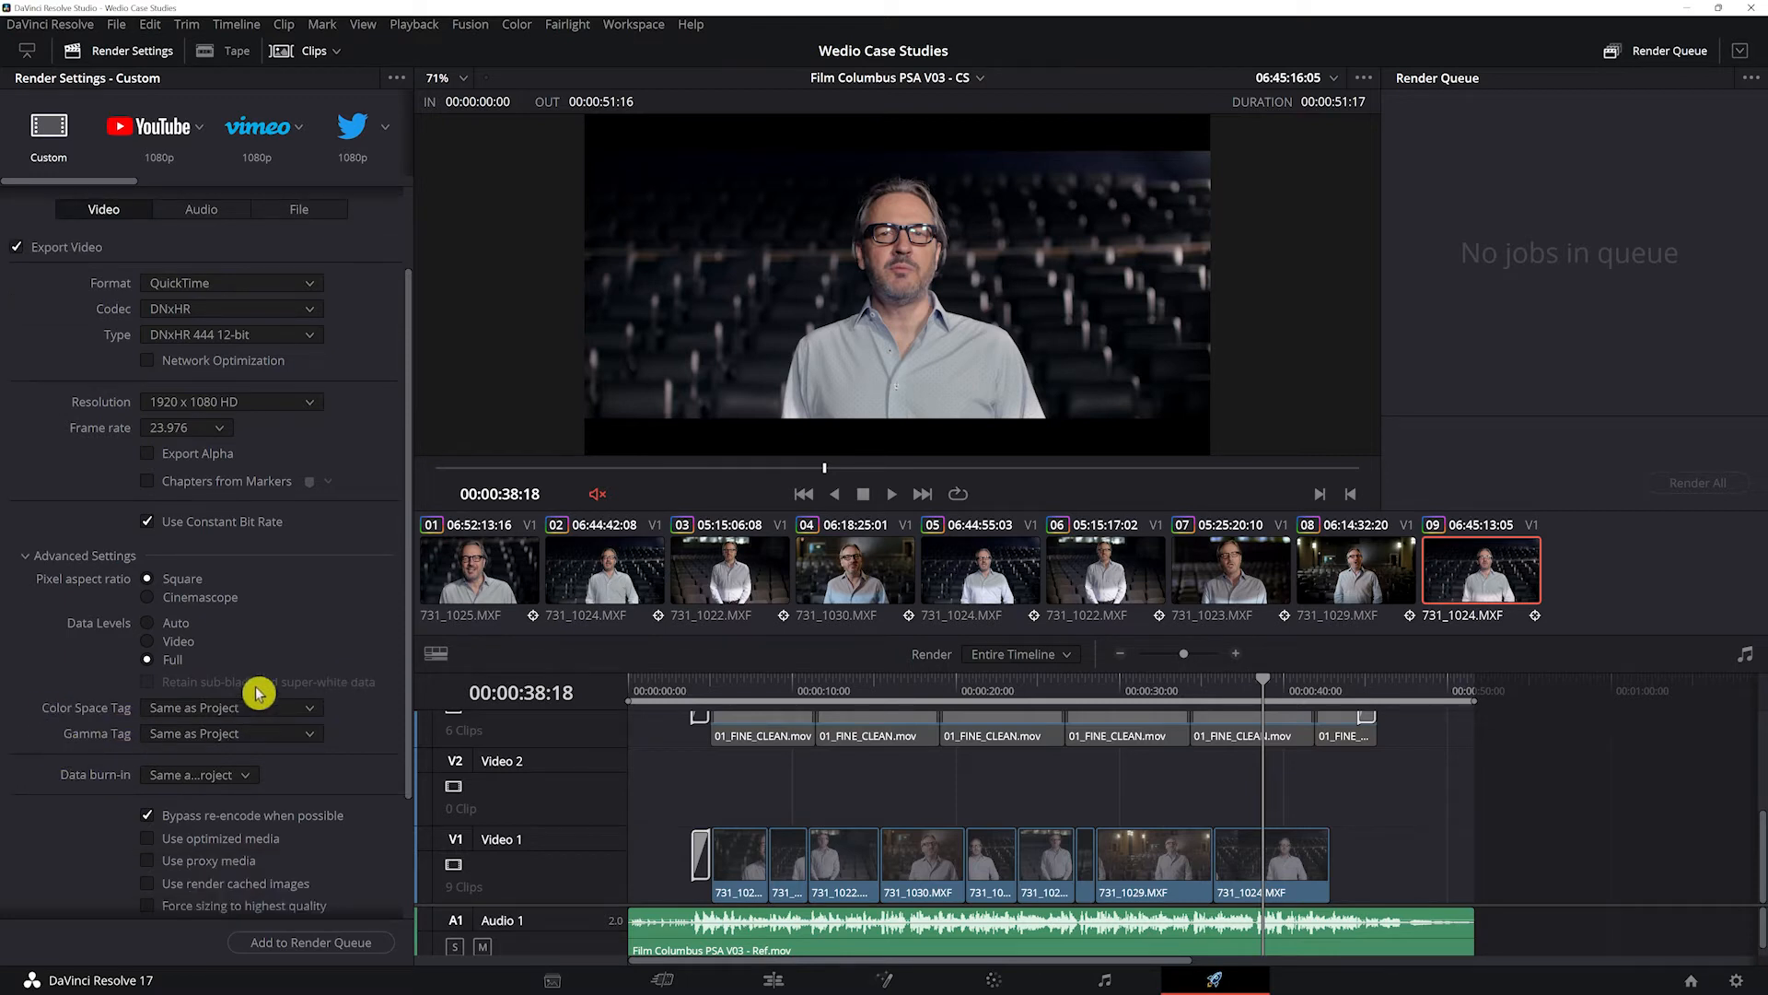
scroll(368, 764, down, 3)
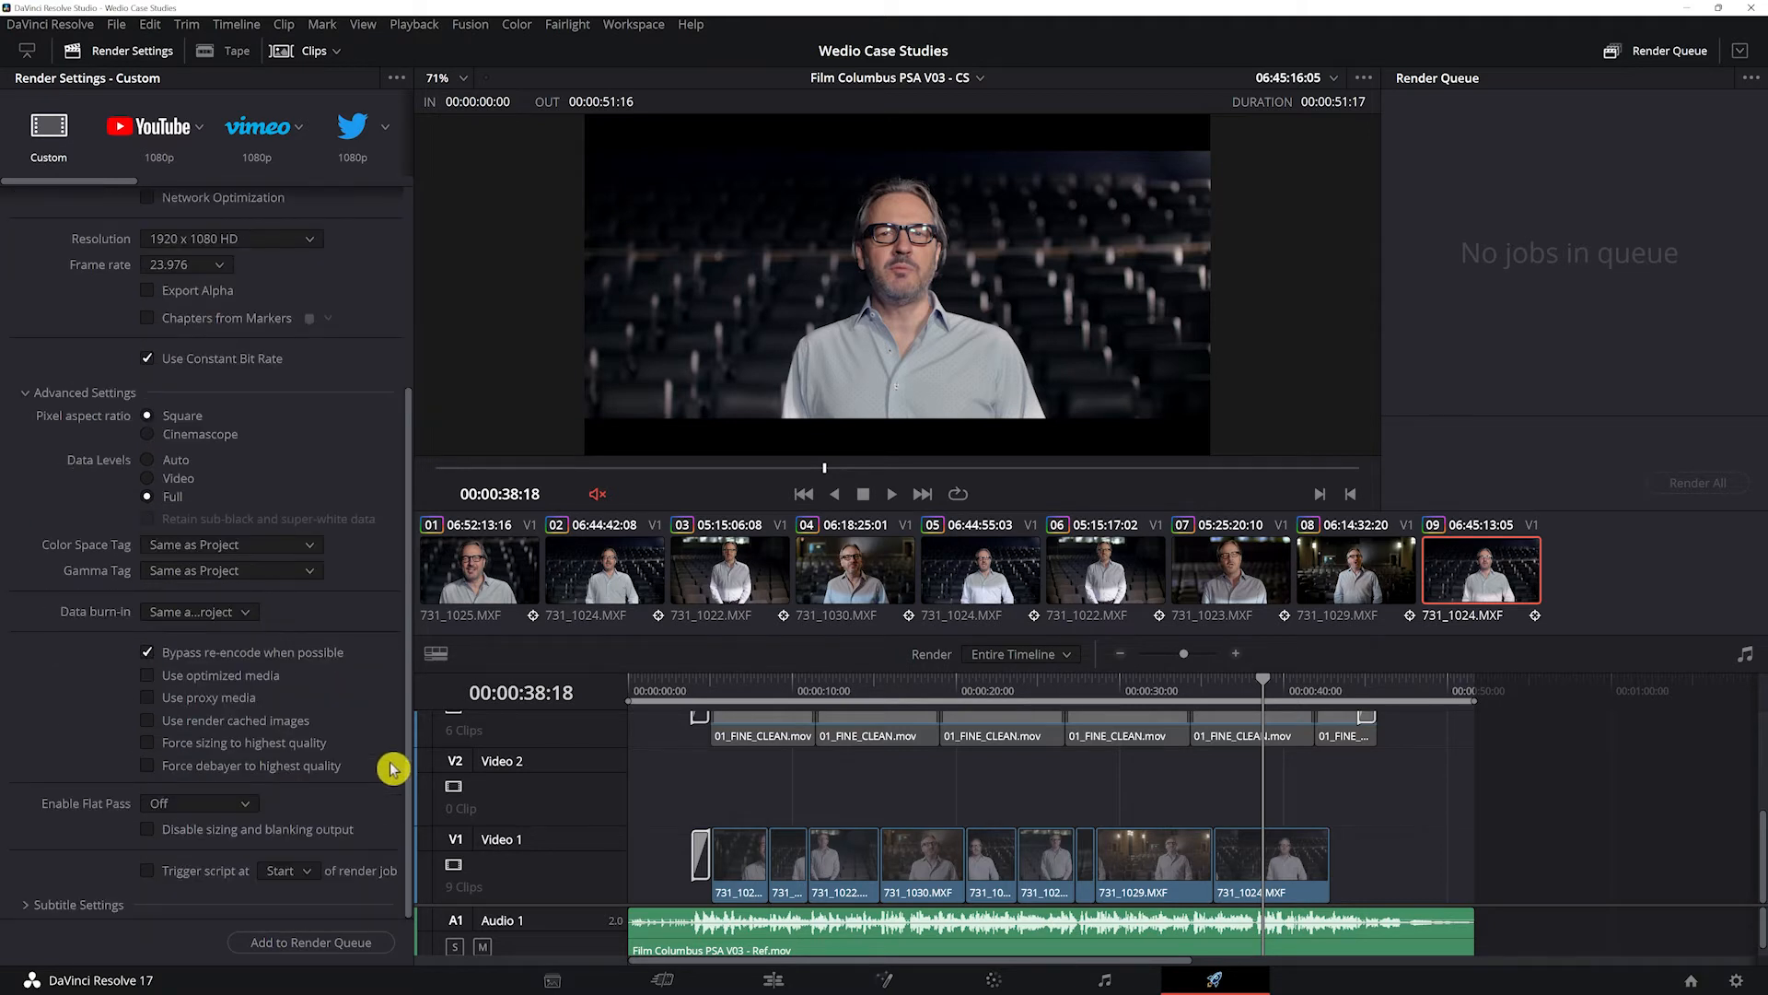
scroll(391, 767, up, 5)
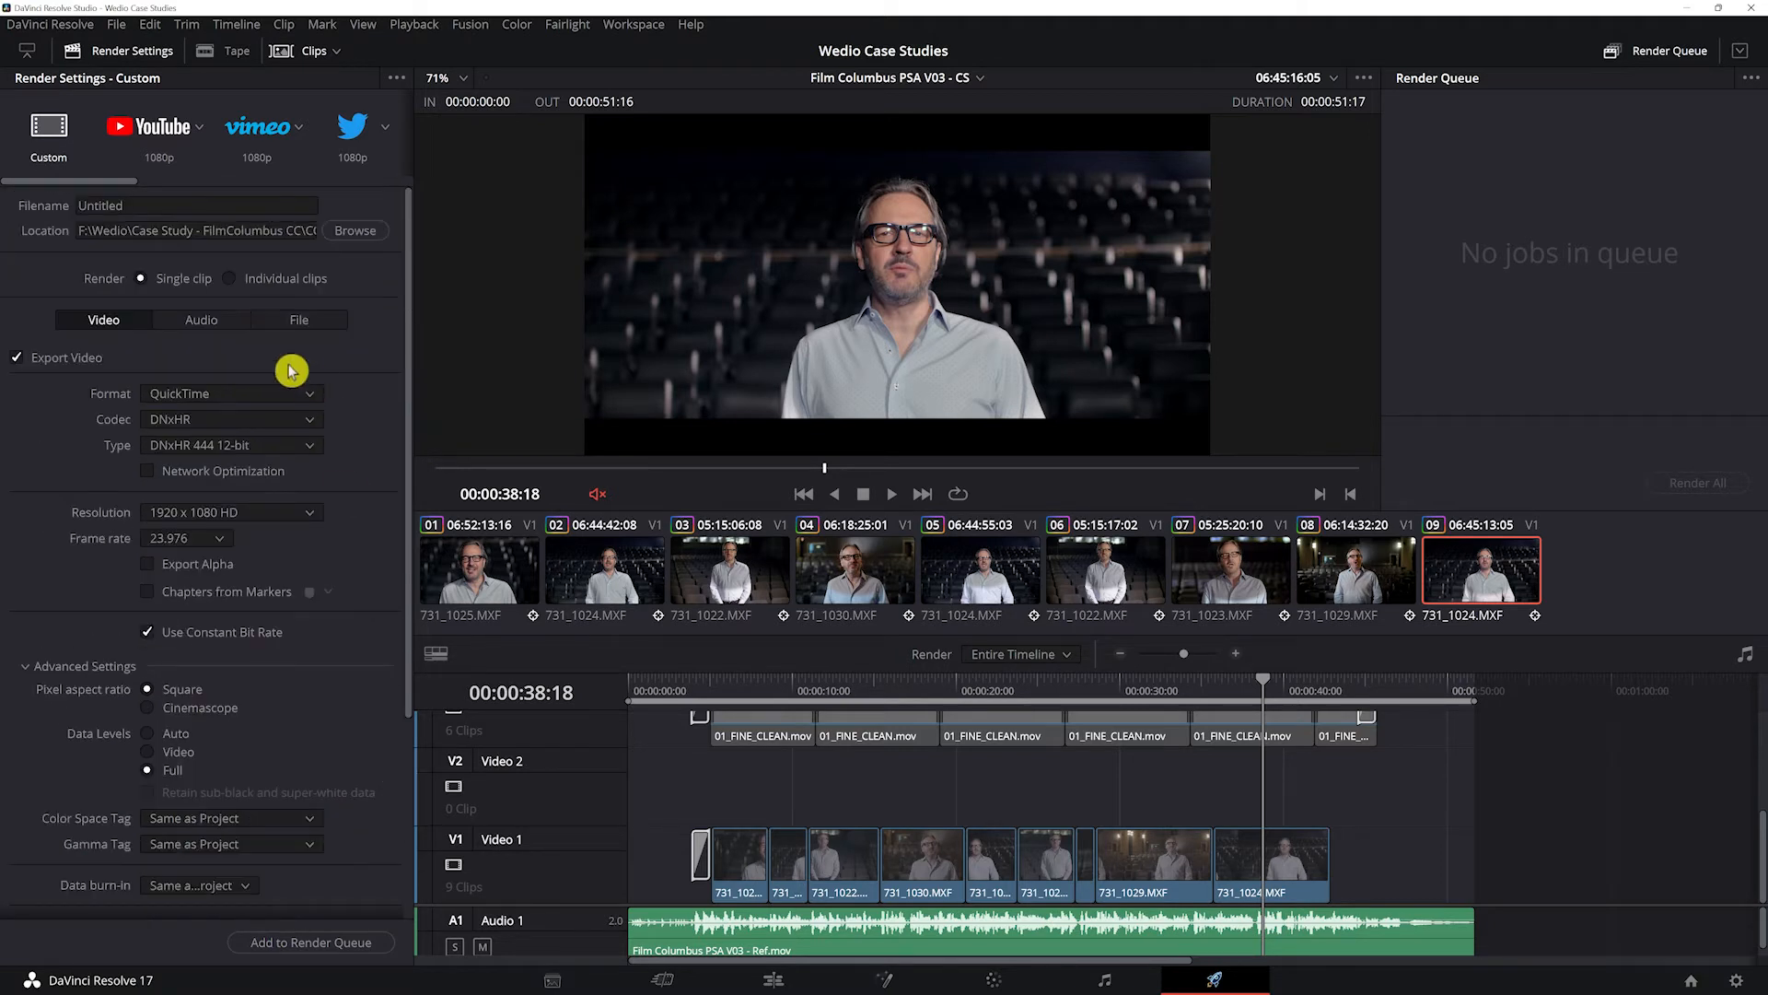
click(203, 319)
click(51, 357)
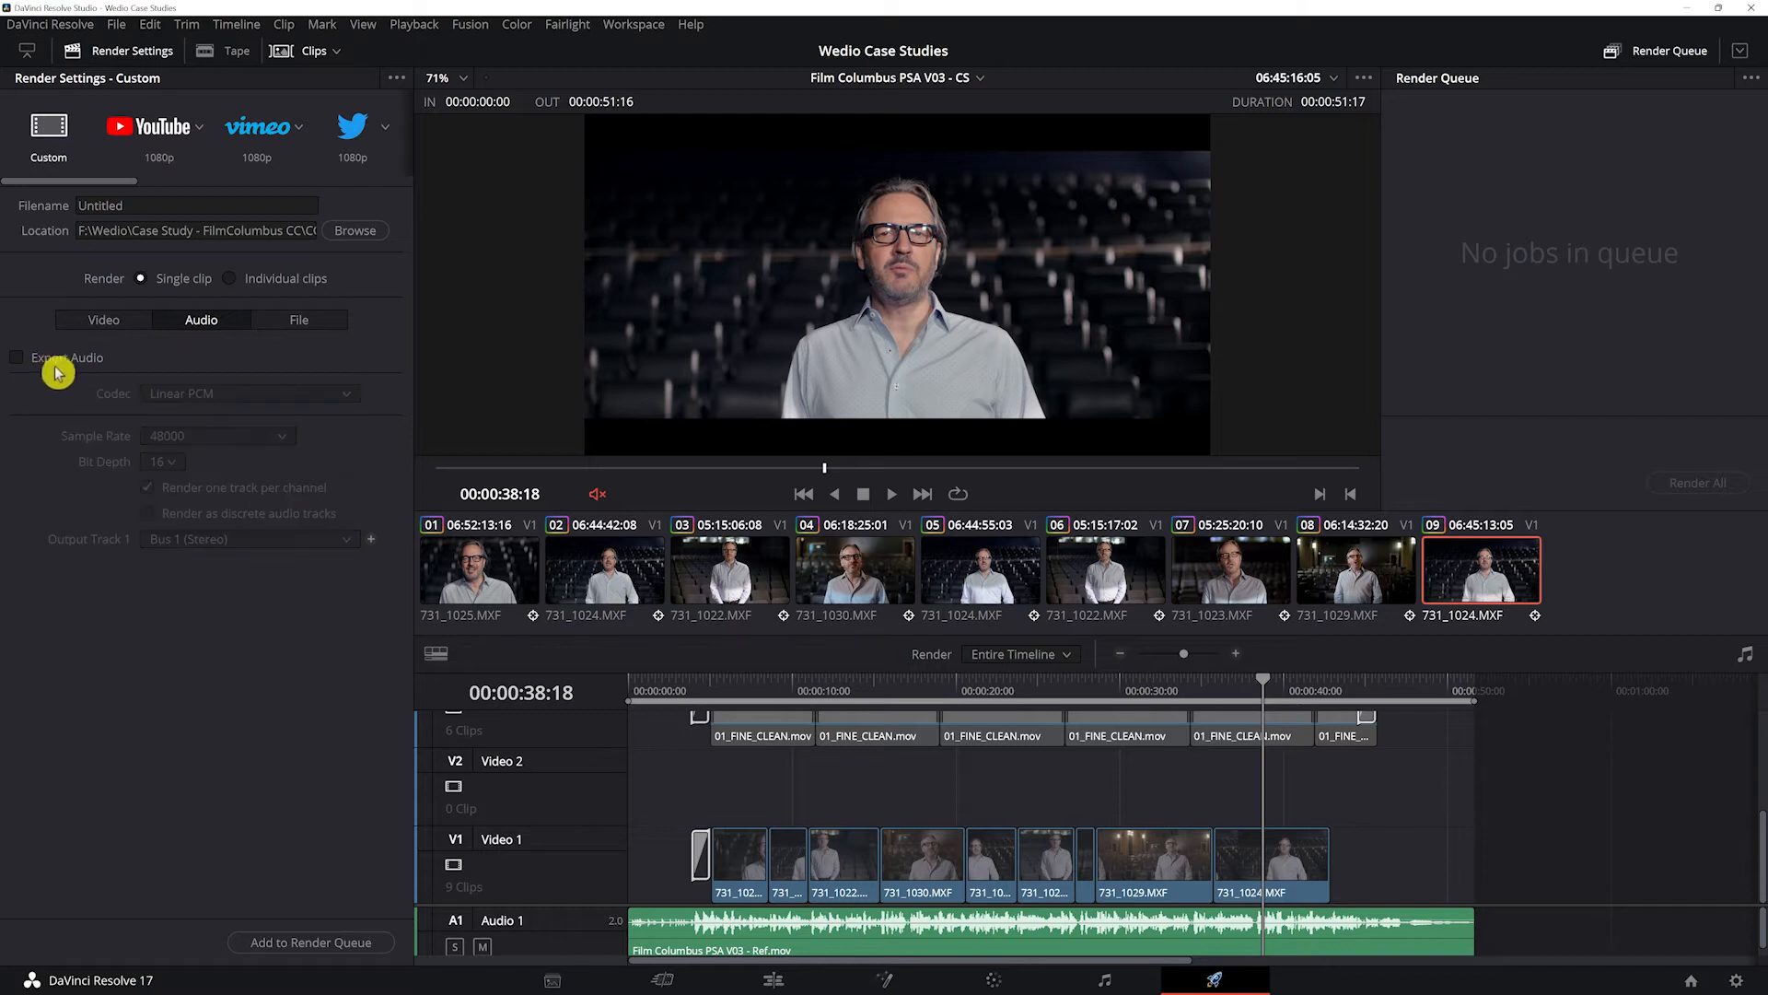
Step: Use the timeline name as the filename and add the custom single-clip render to the render queue
click(299, 322)
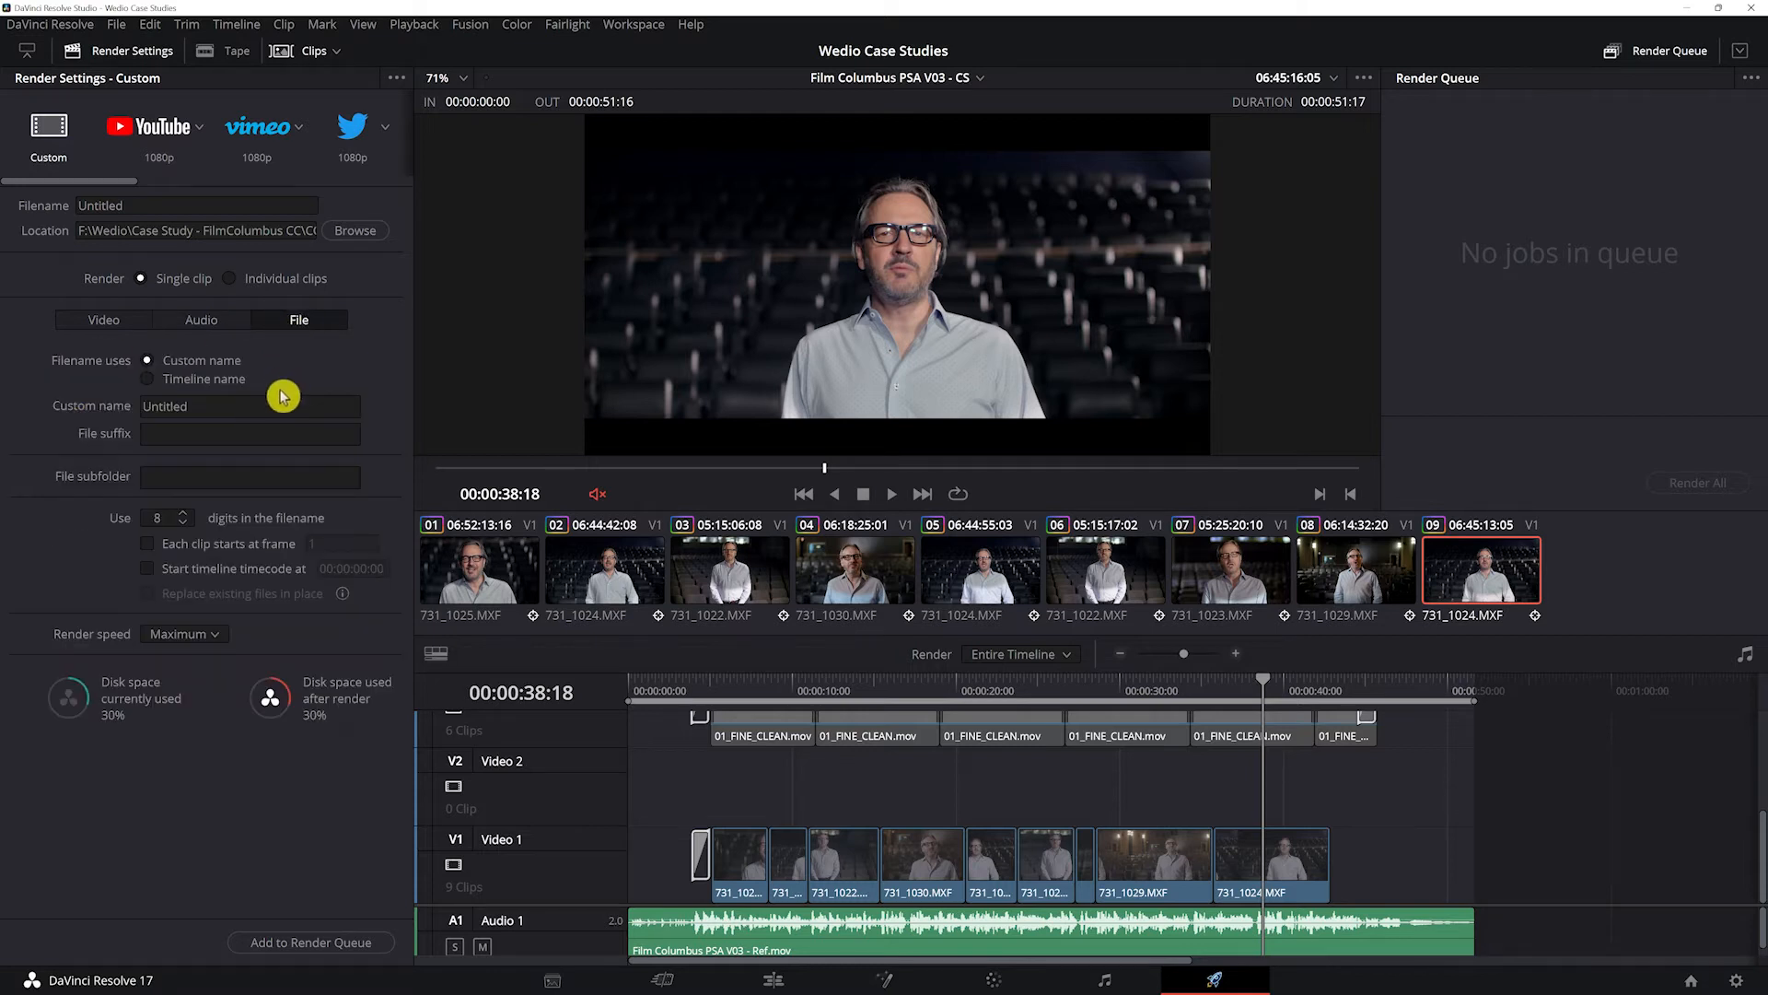
click(226, 379)
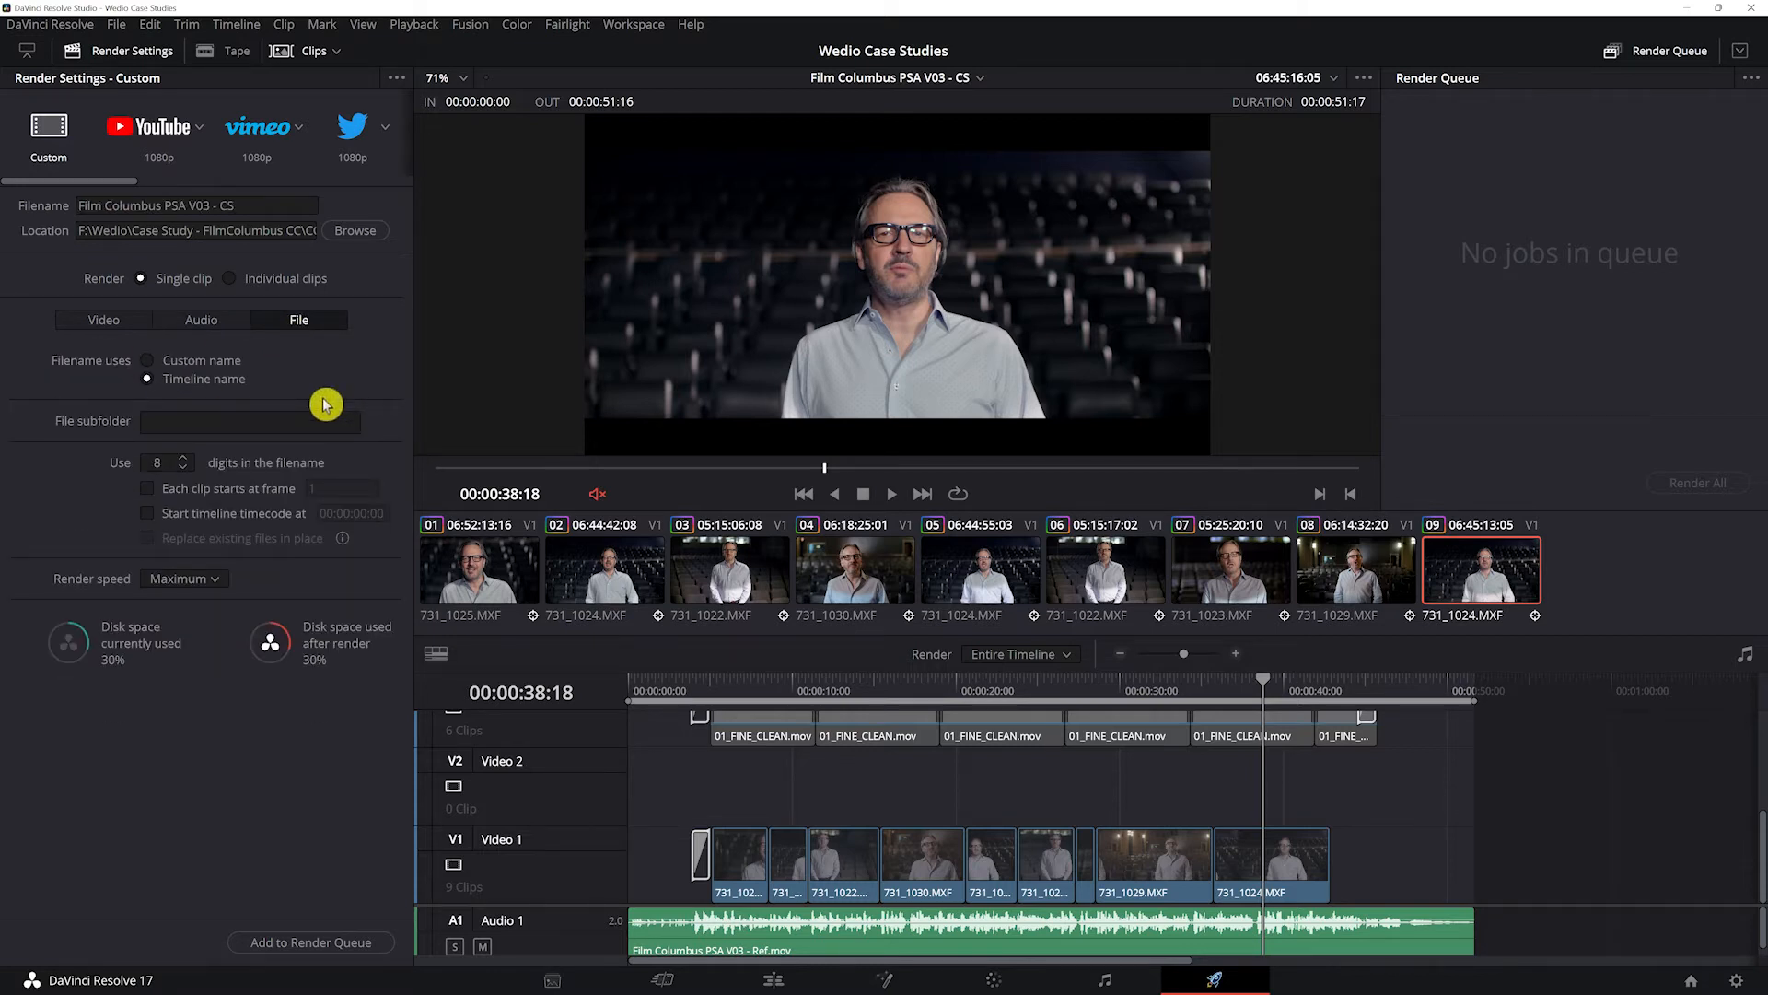
click(273, 944)
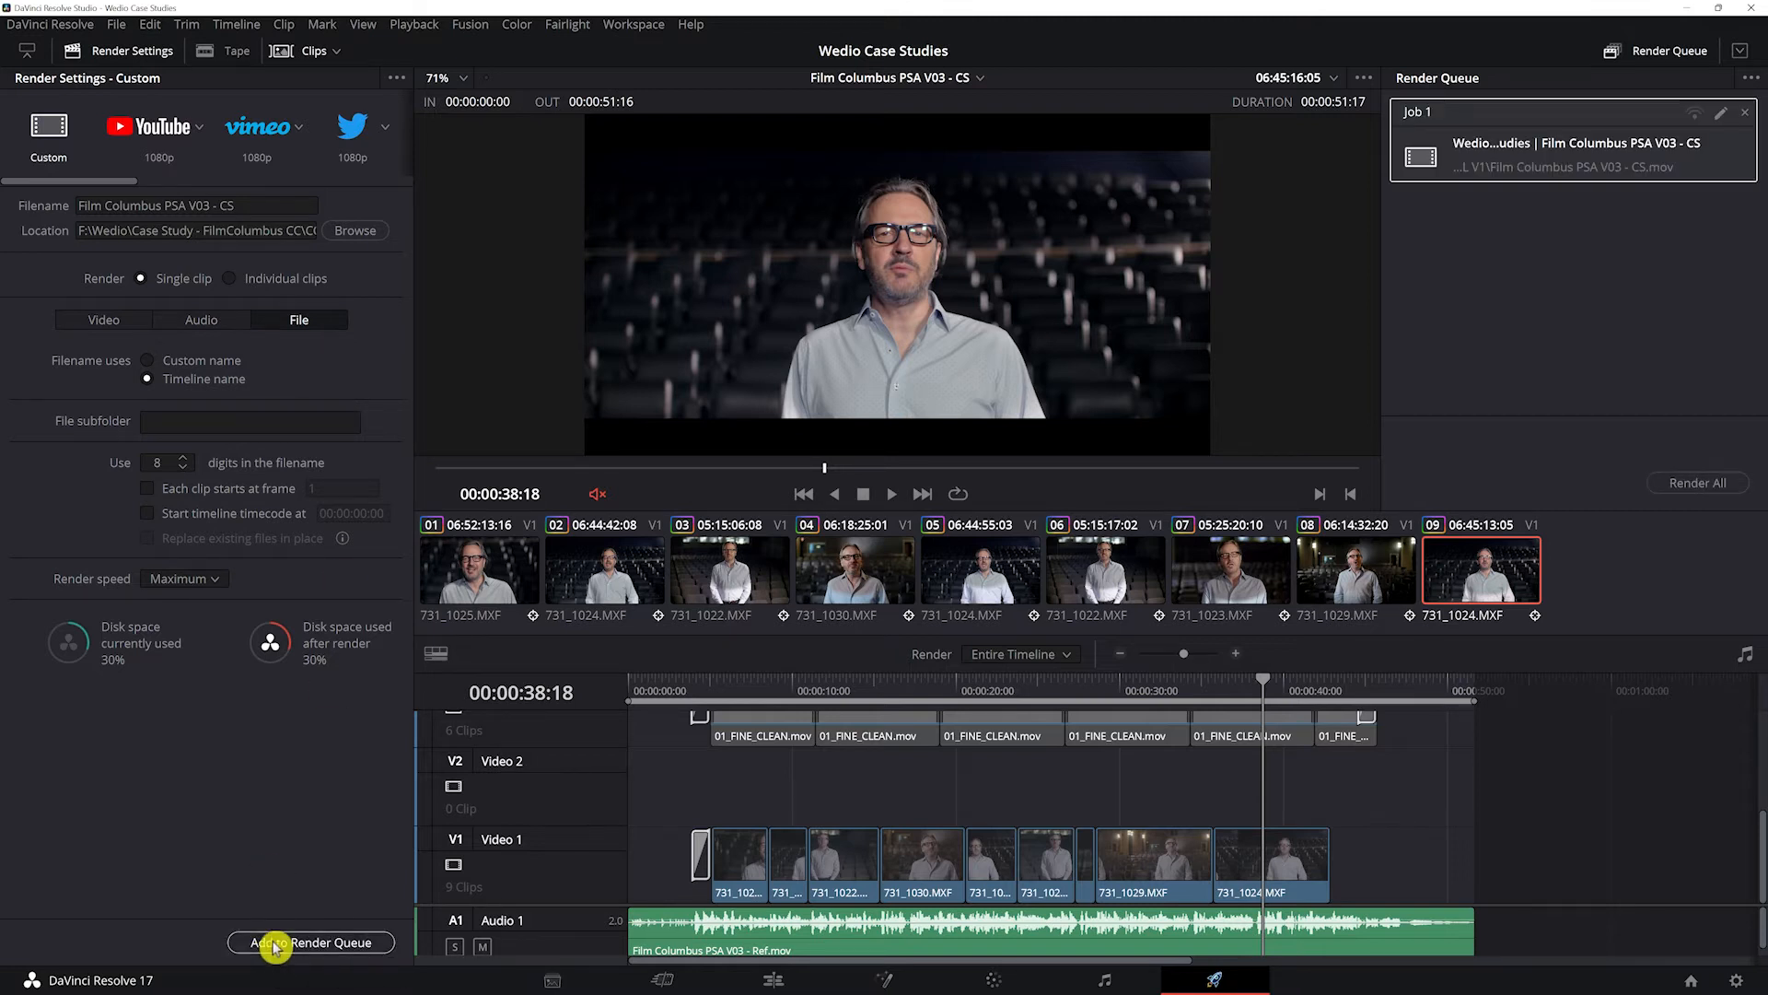
Step: Load the Premiere XML render preset and set its video codec to DNxHR
click(106, 321)
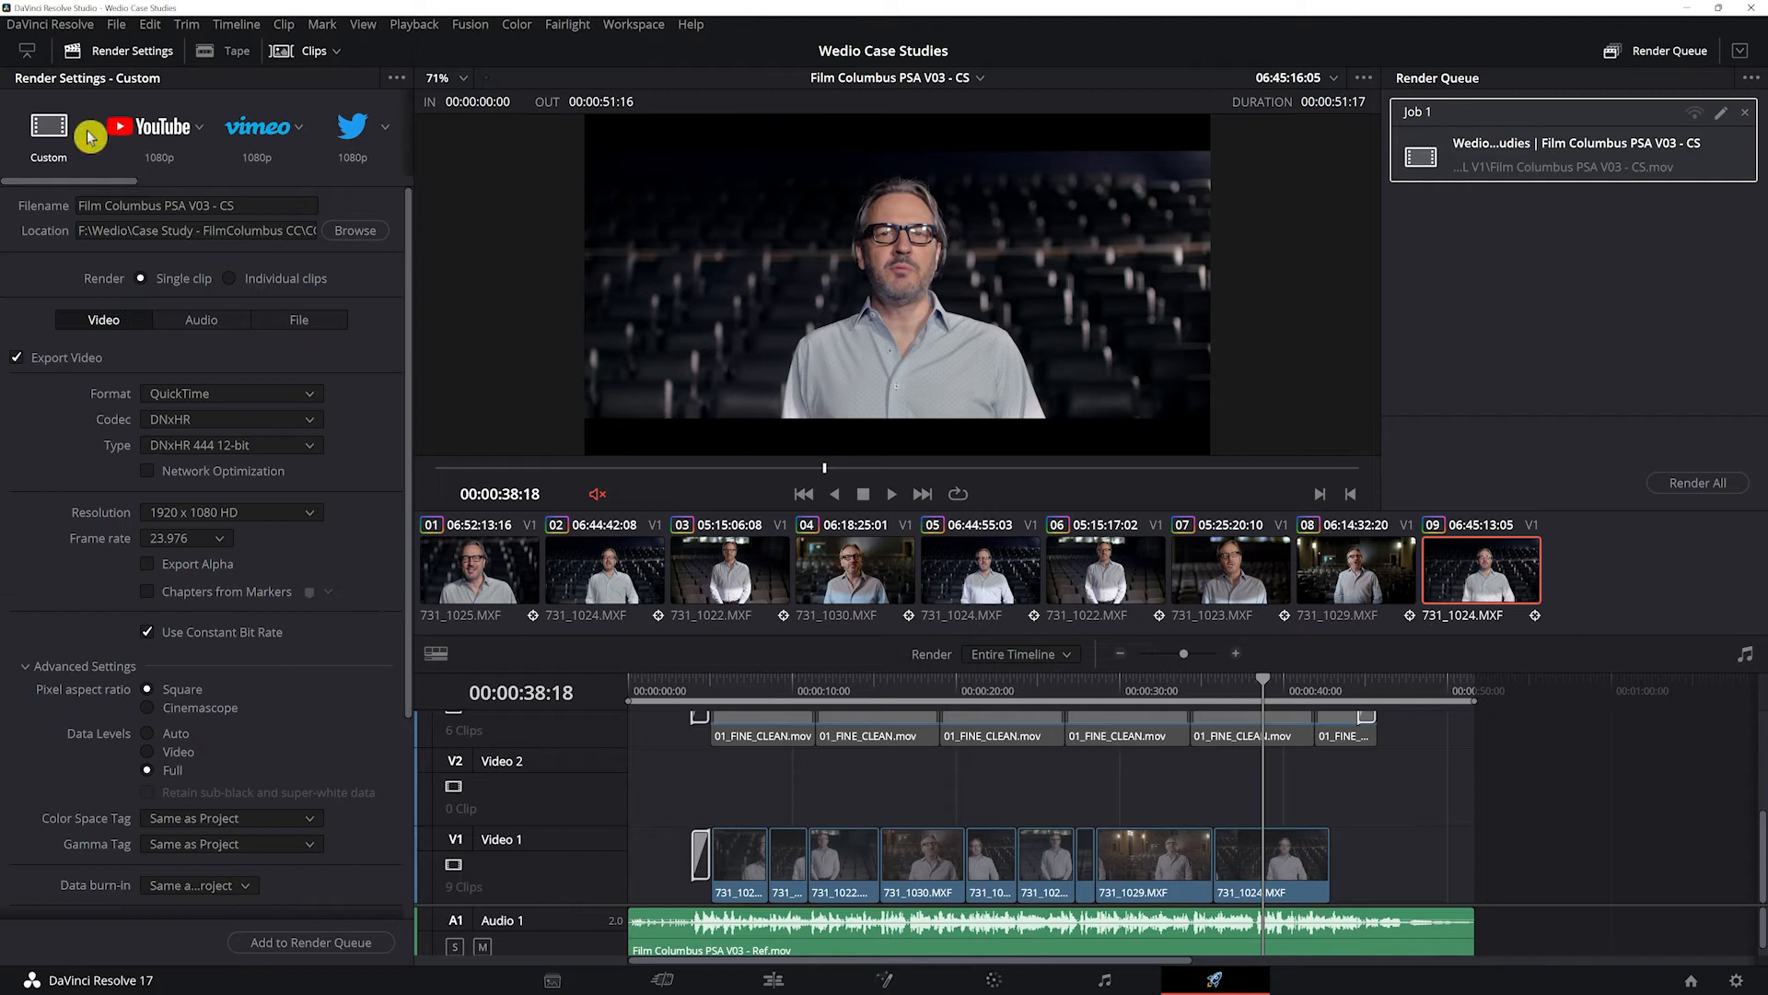
drag(79, 183, 290, 184)
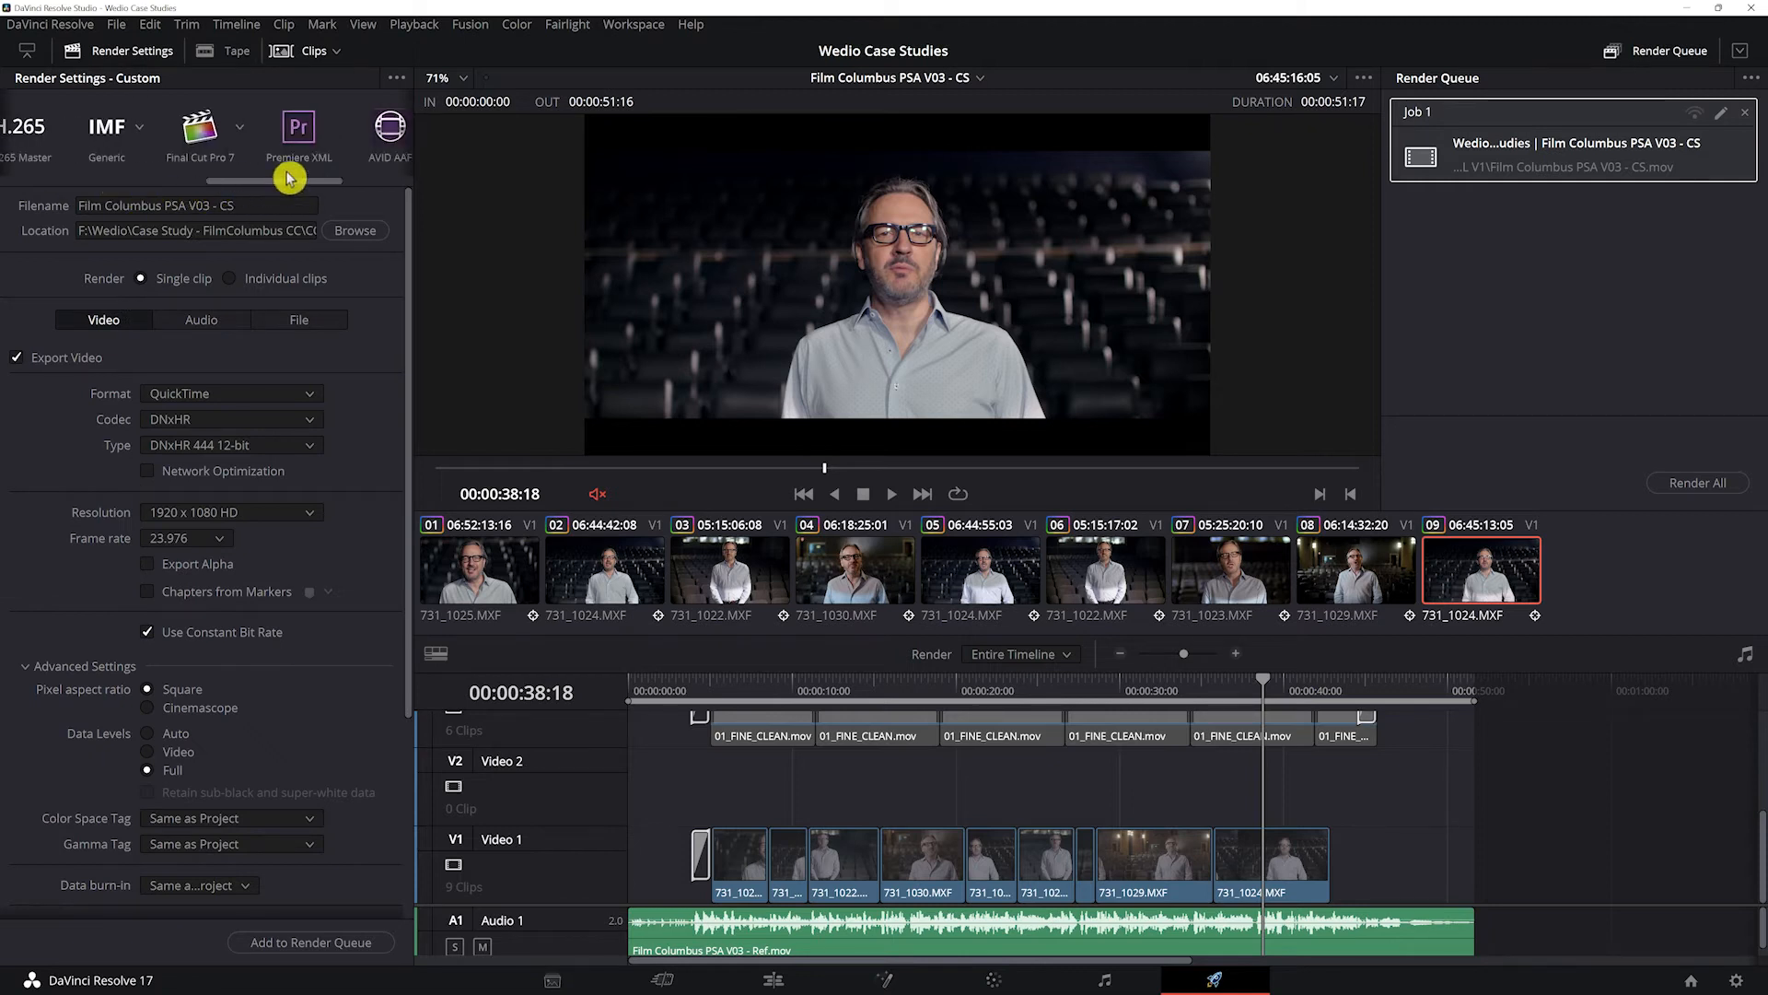
click(299, 129)
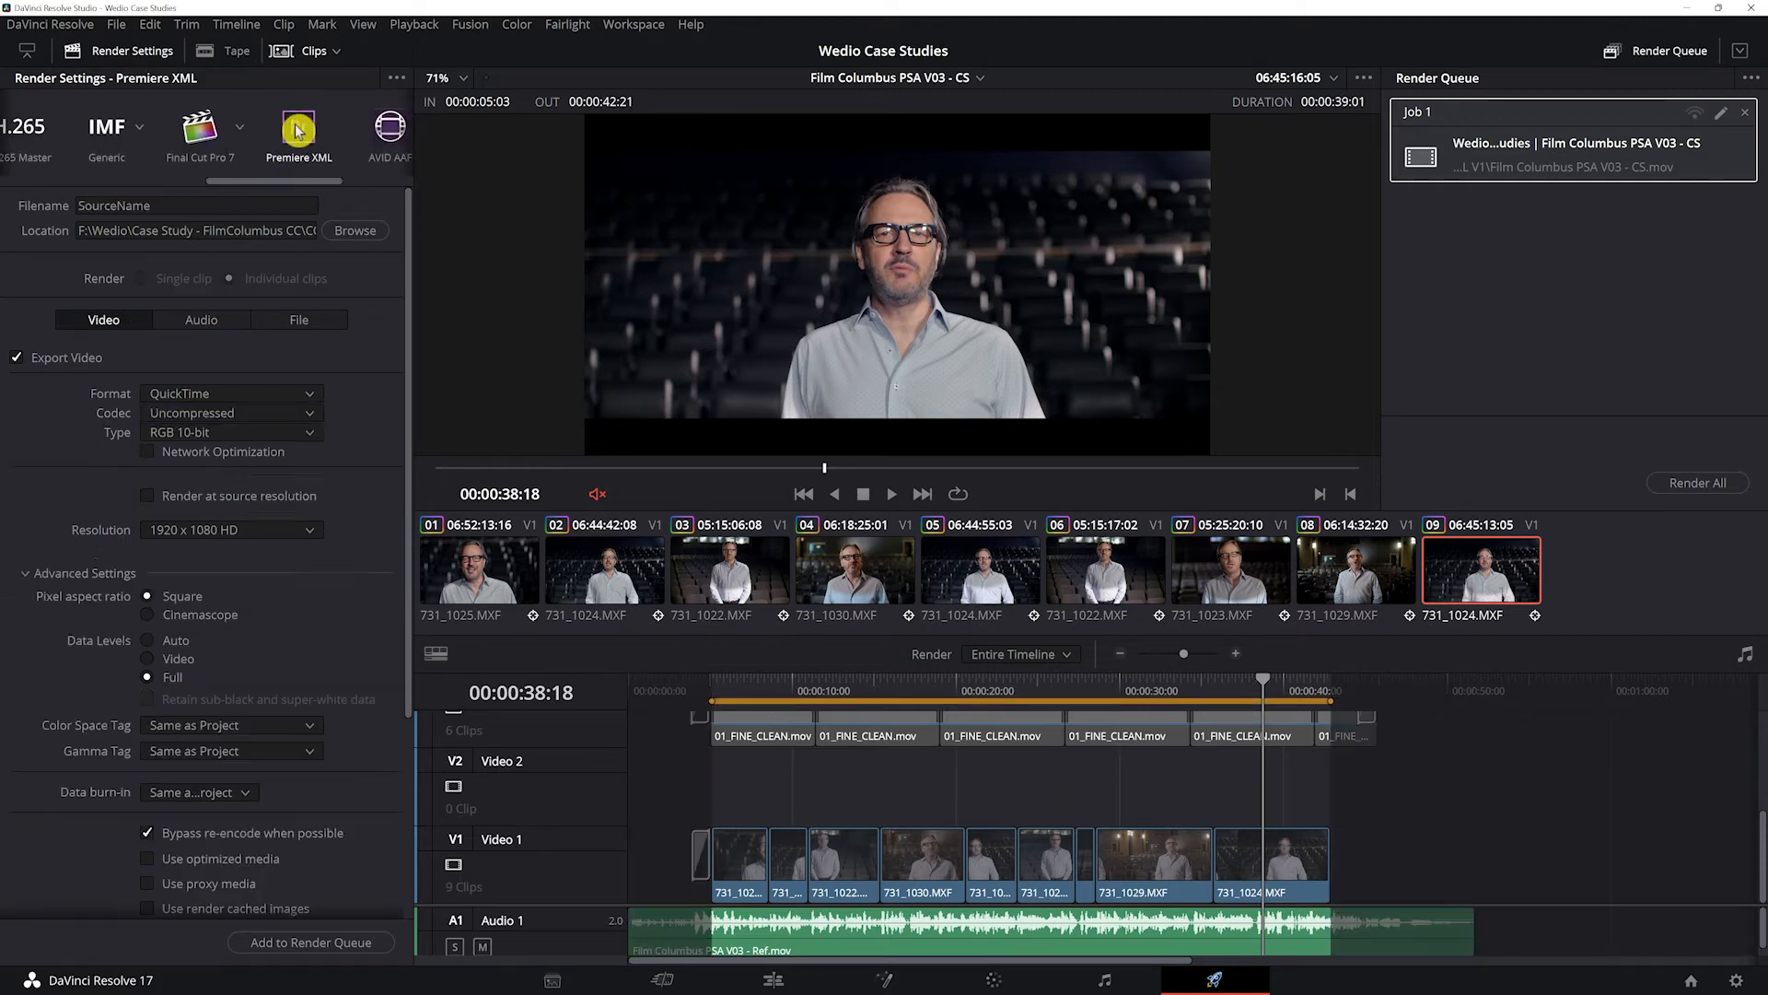
click(208, 419)
click(40, 433)
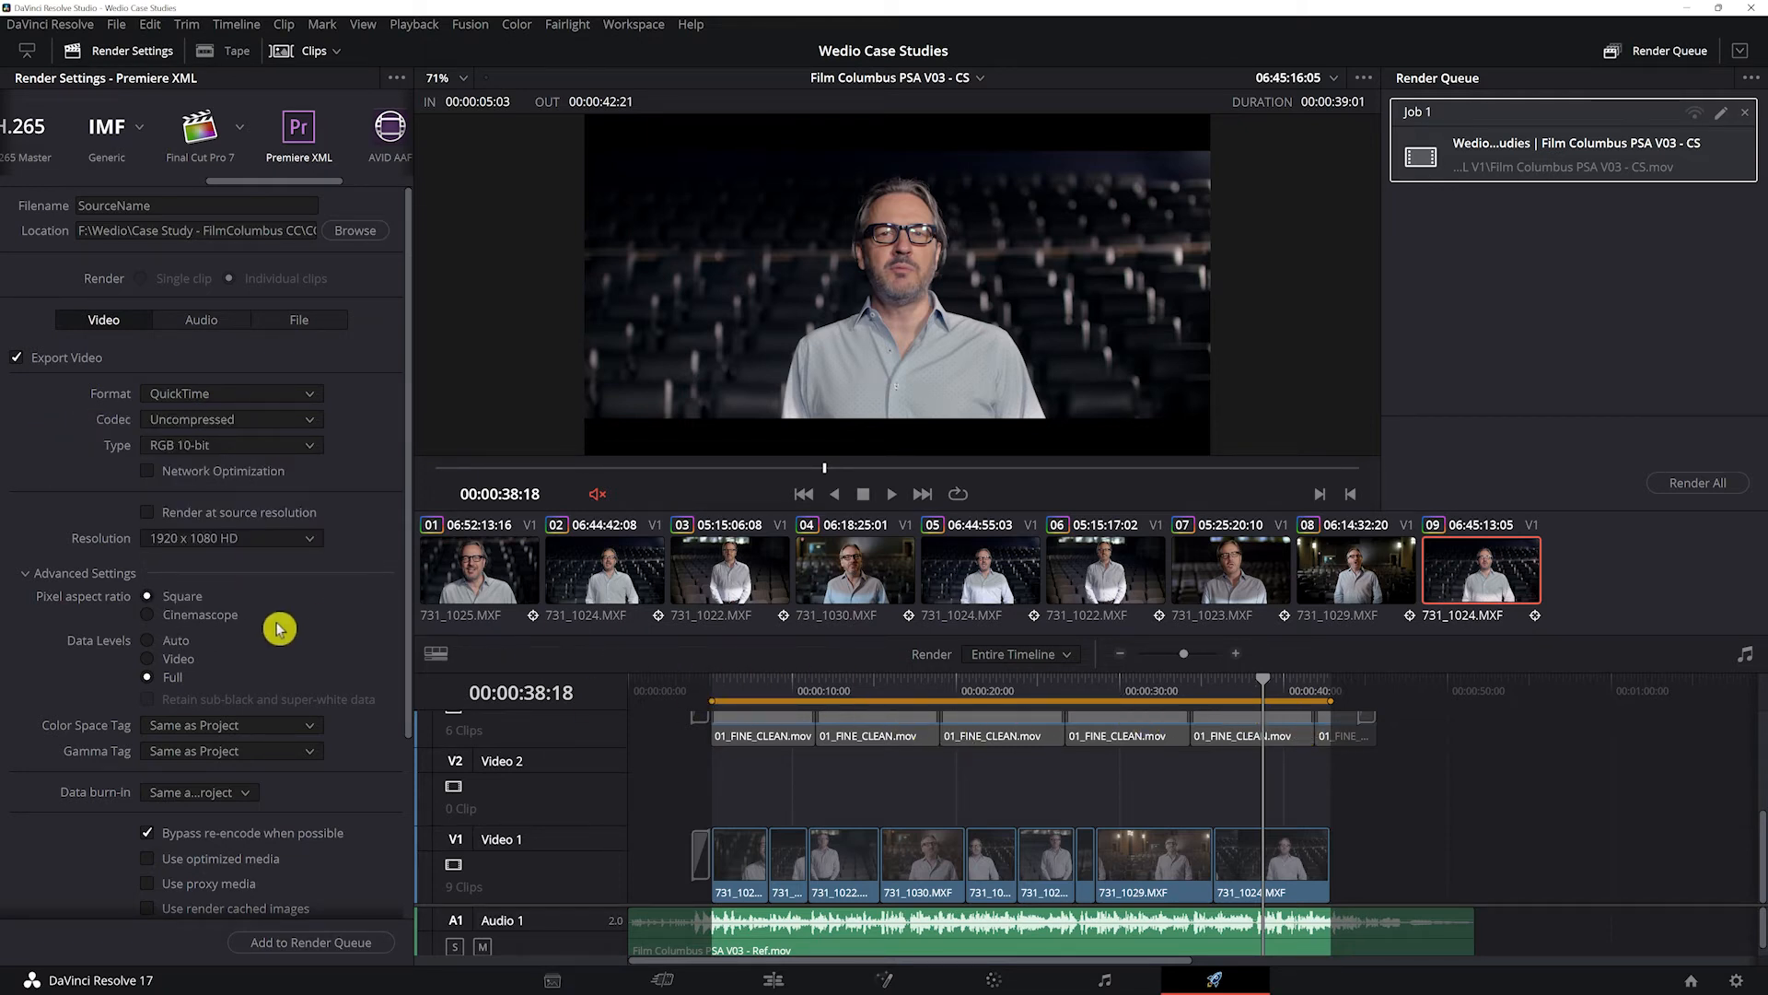
click(207, 422)
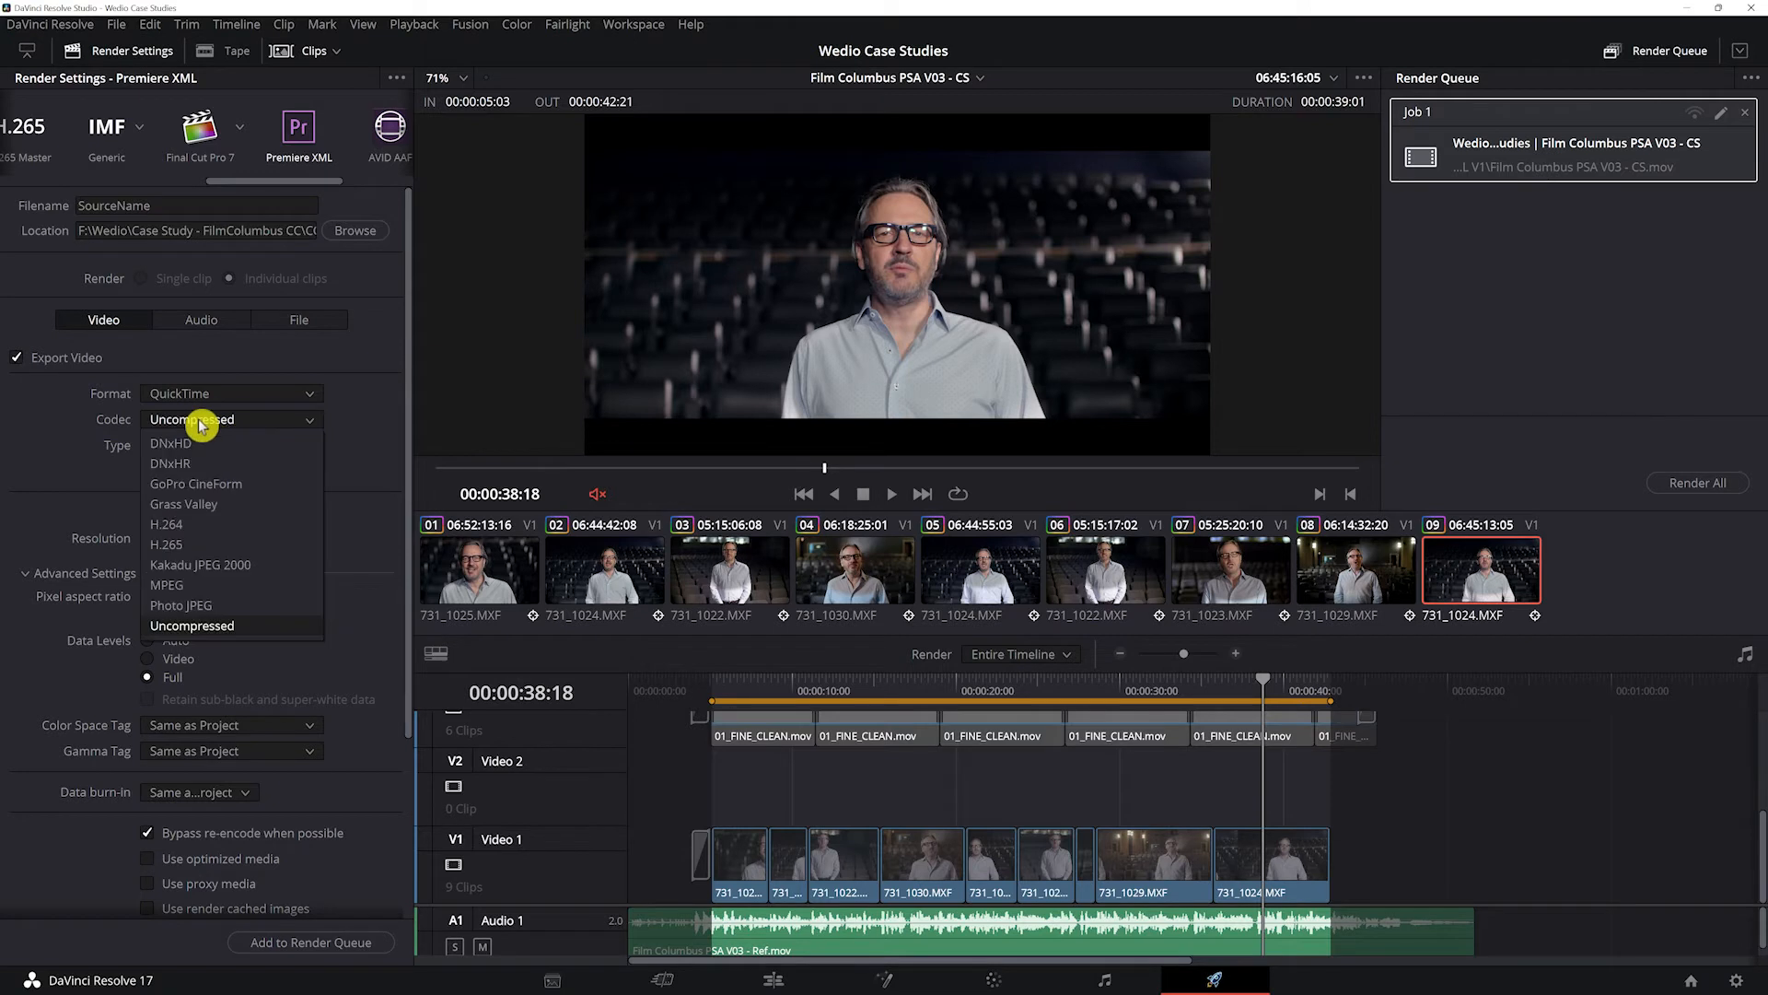
click(238, 465)
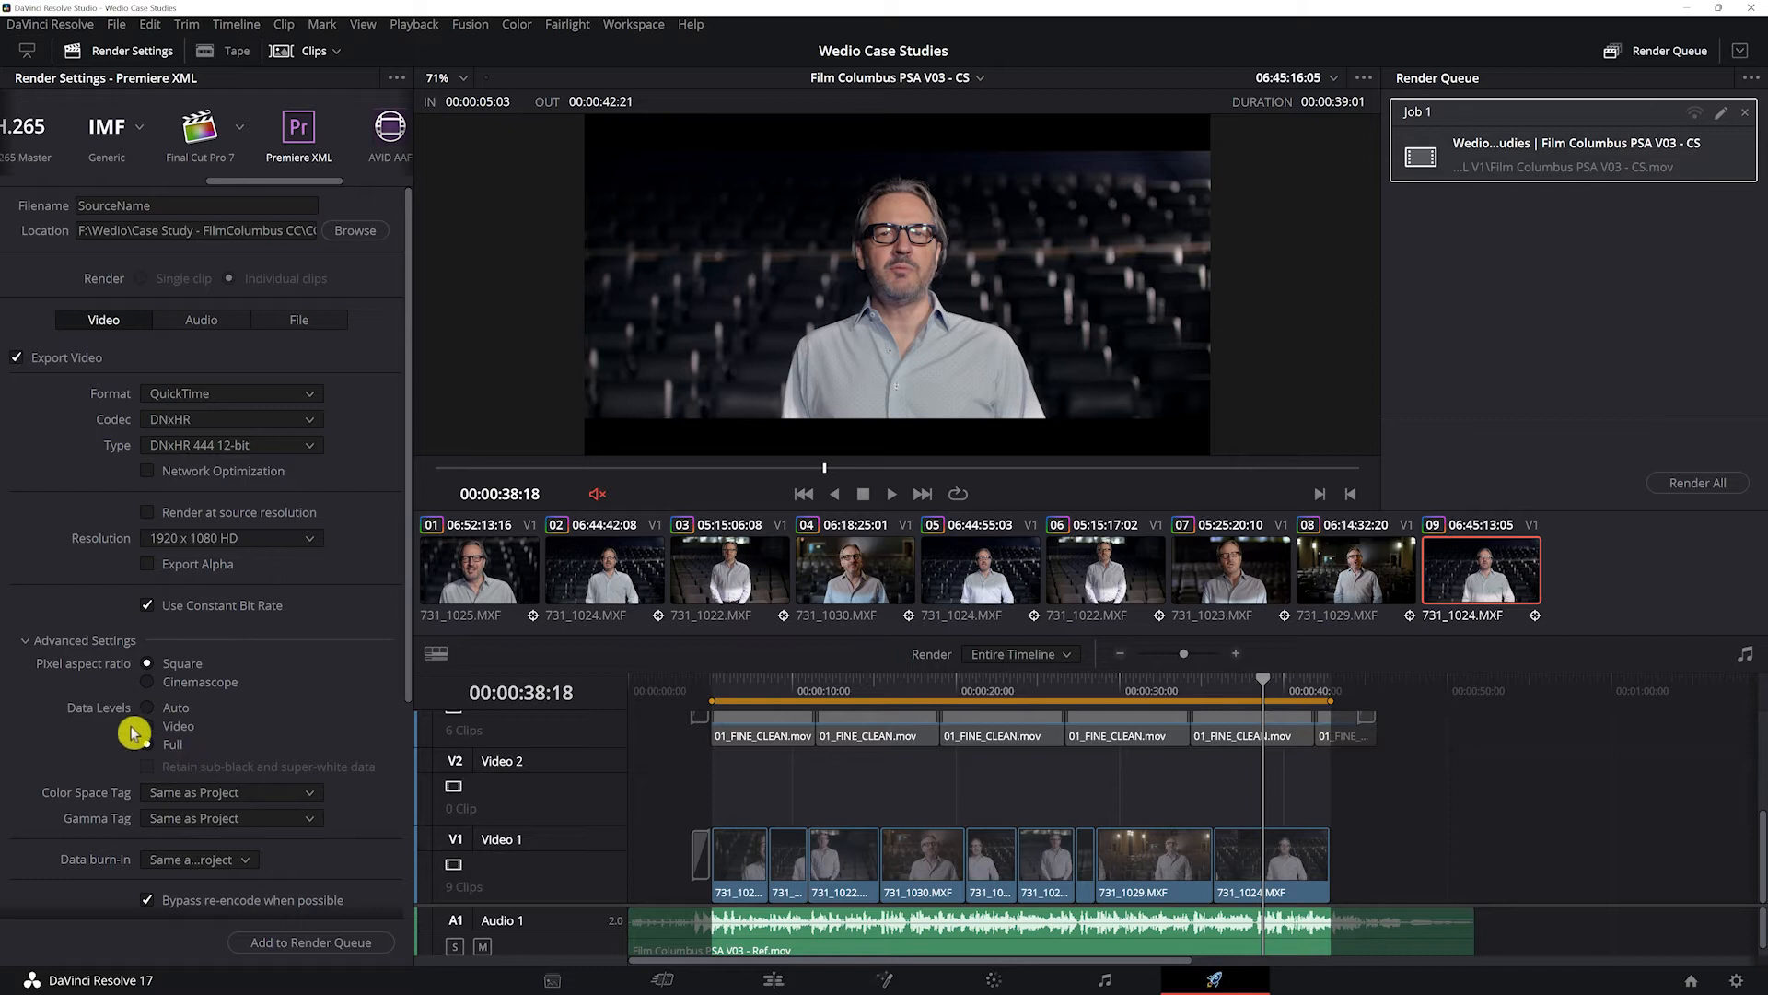
Step: Check the audio and file settings of the Premiere XML render and add it to the render queue
click(208, 328)
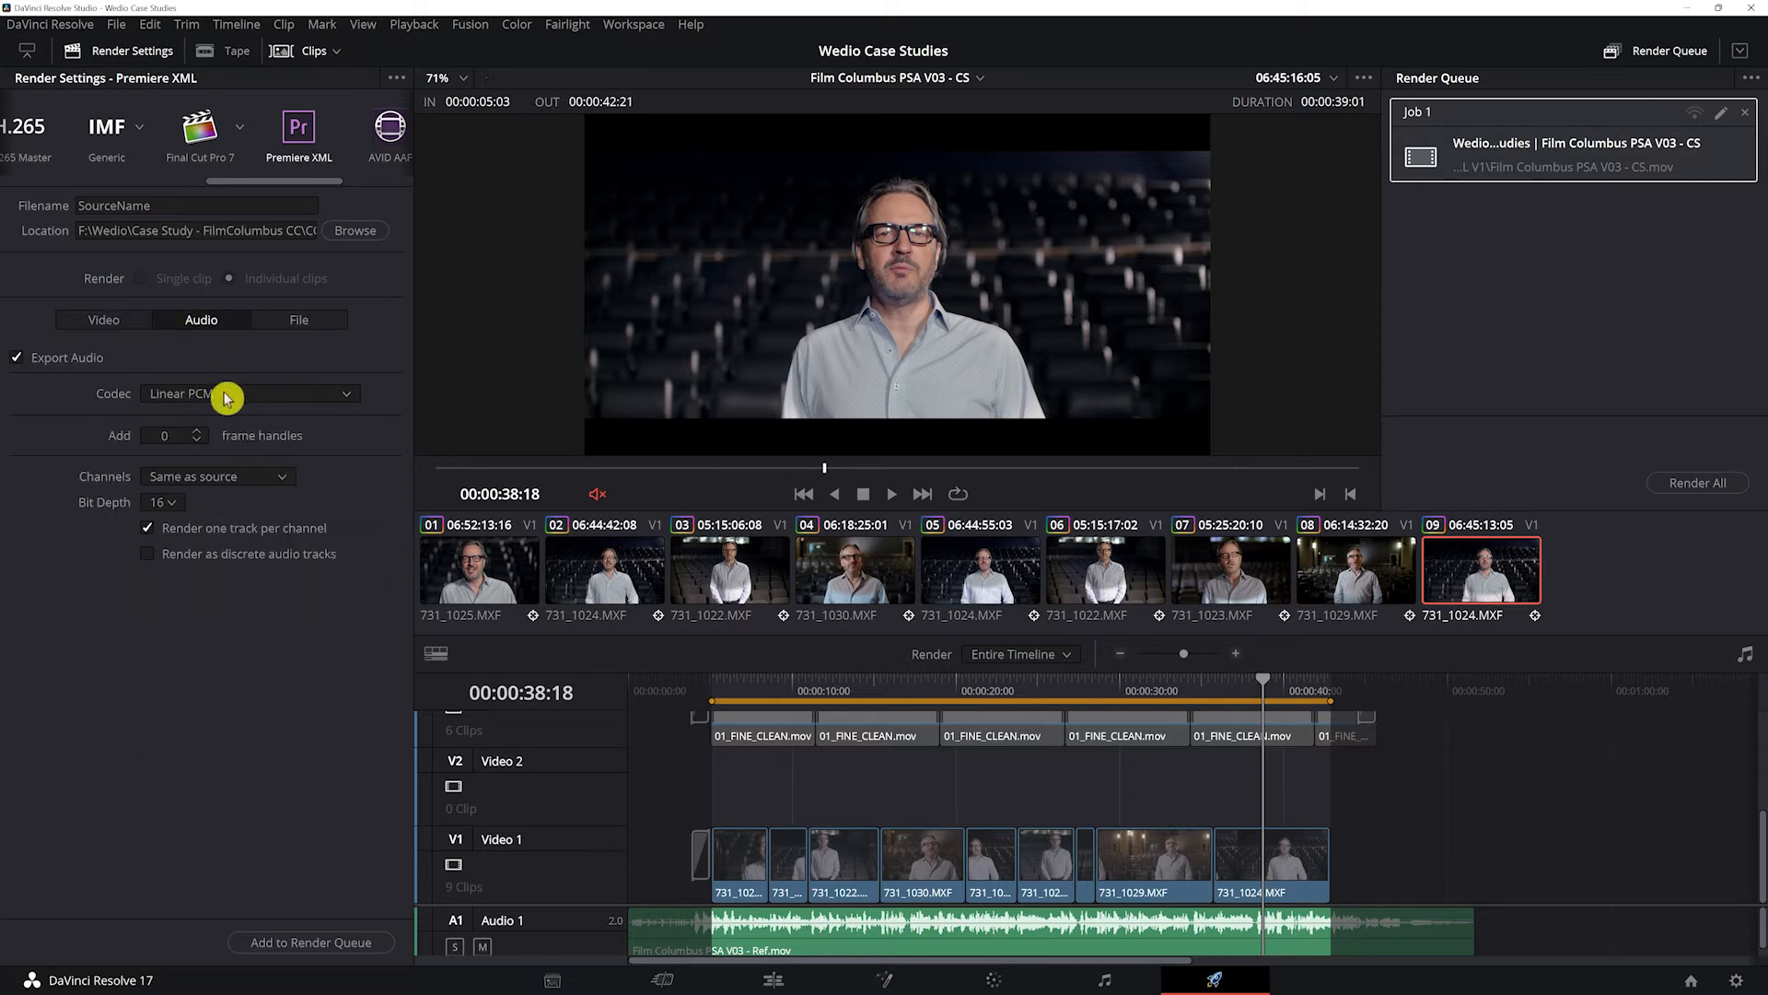
click(297, 318)
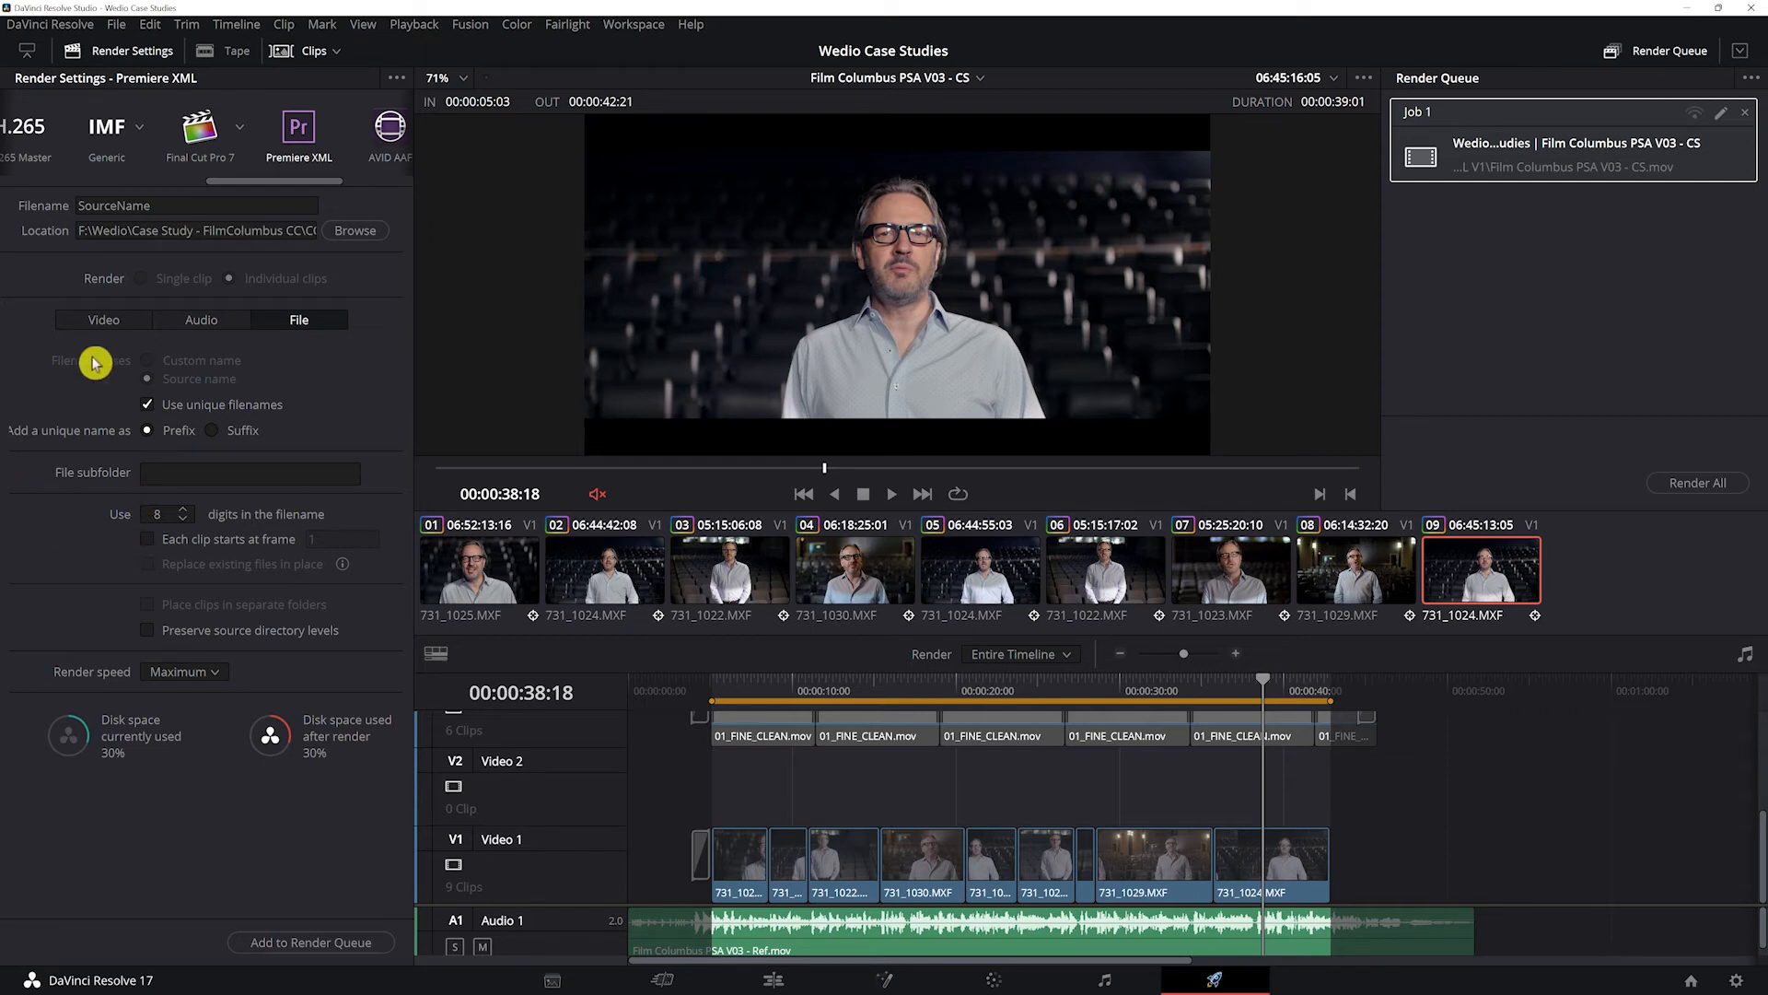
click(317, 944)
Step: Render both queued jobs, replacing the existing files with matching names
key(ctrl+a)
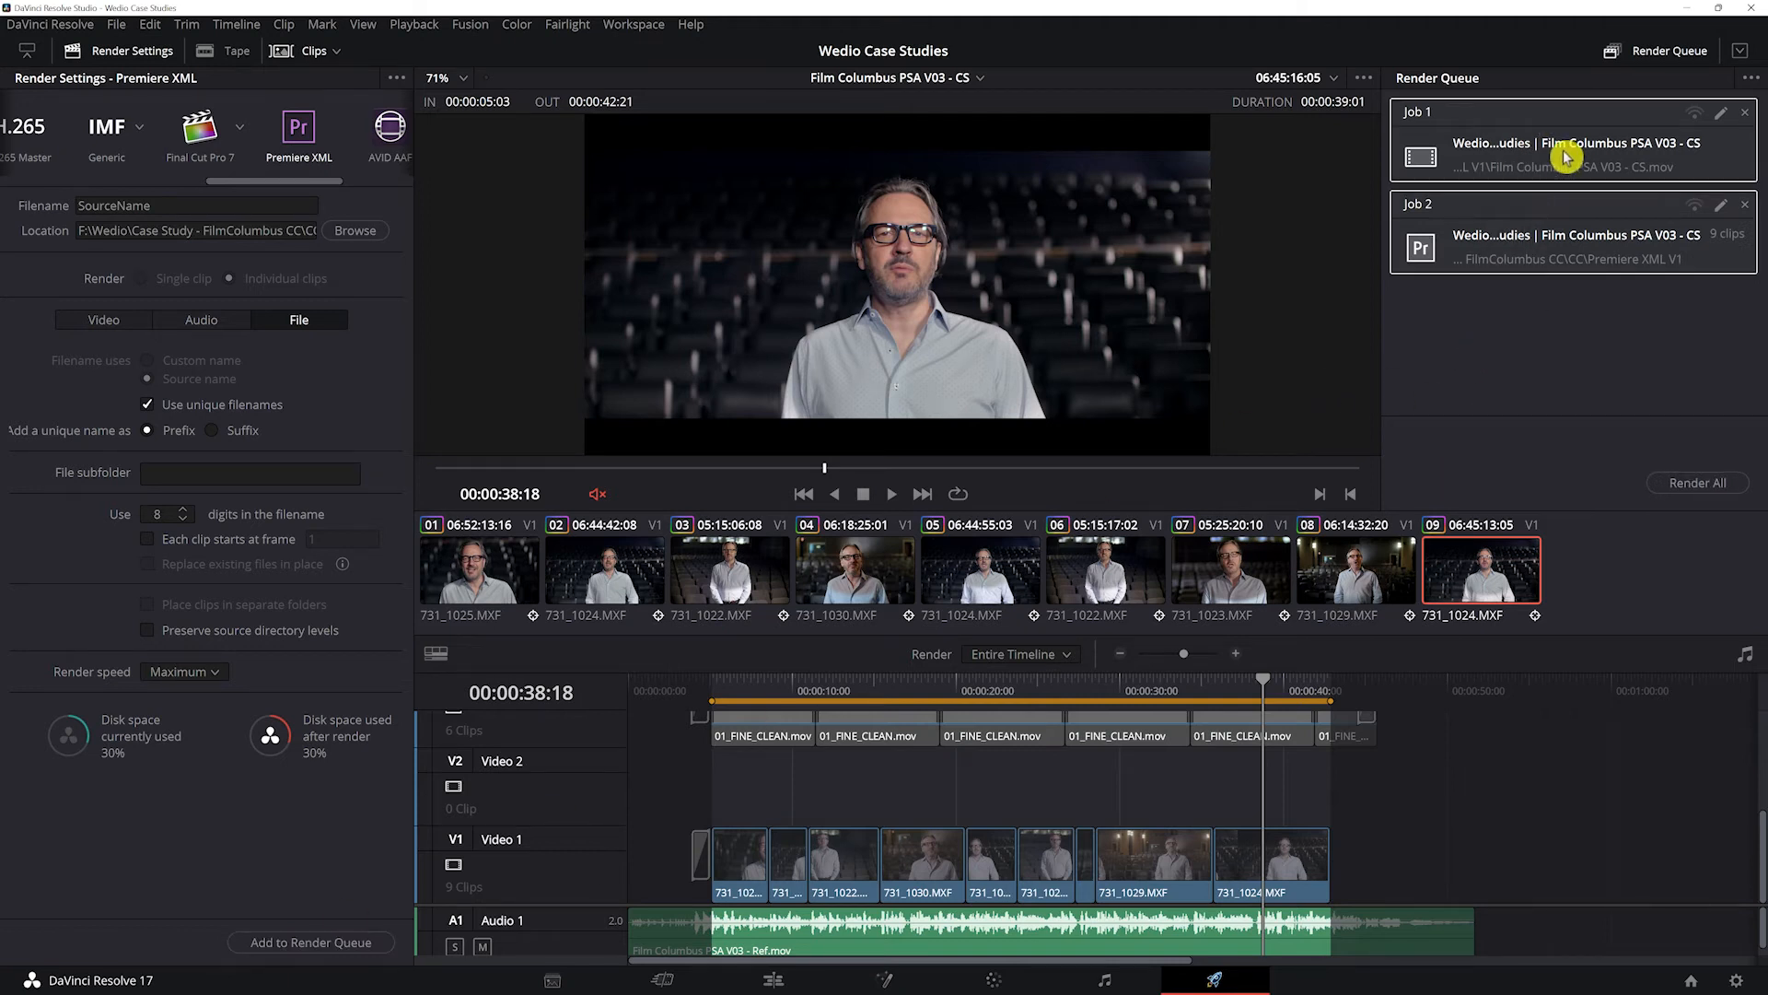
click(1708, 485)
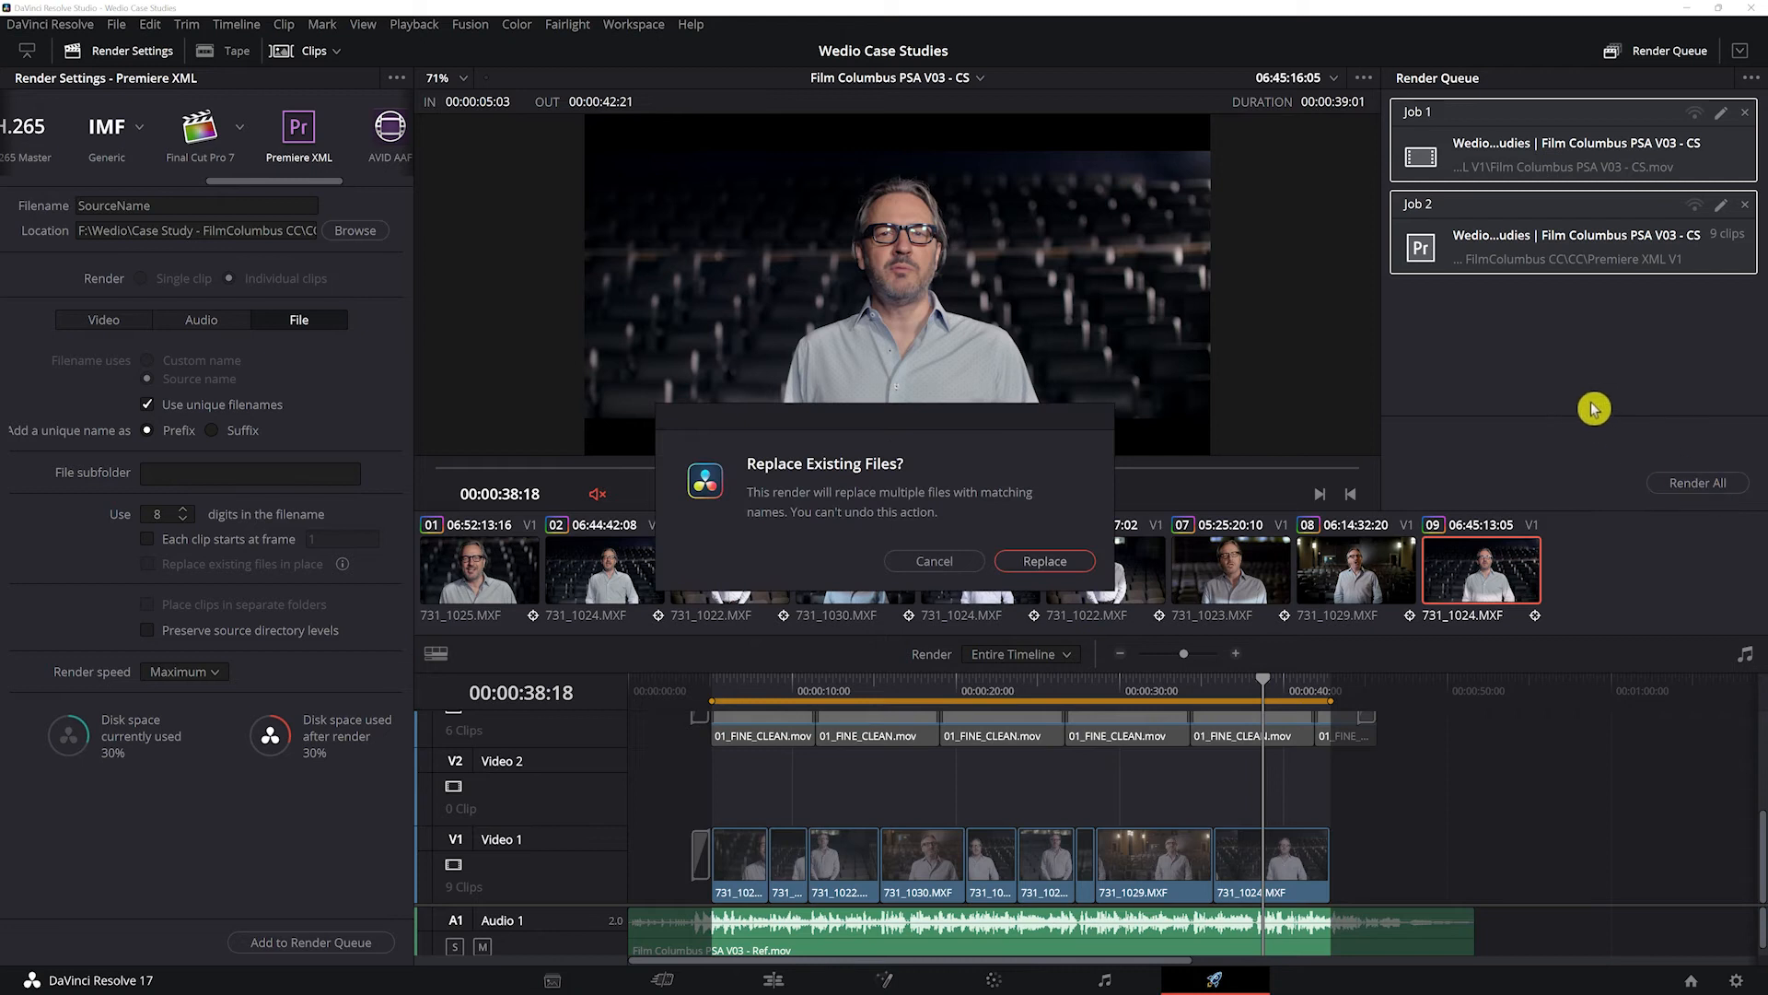
click(1049, 561)
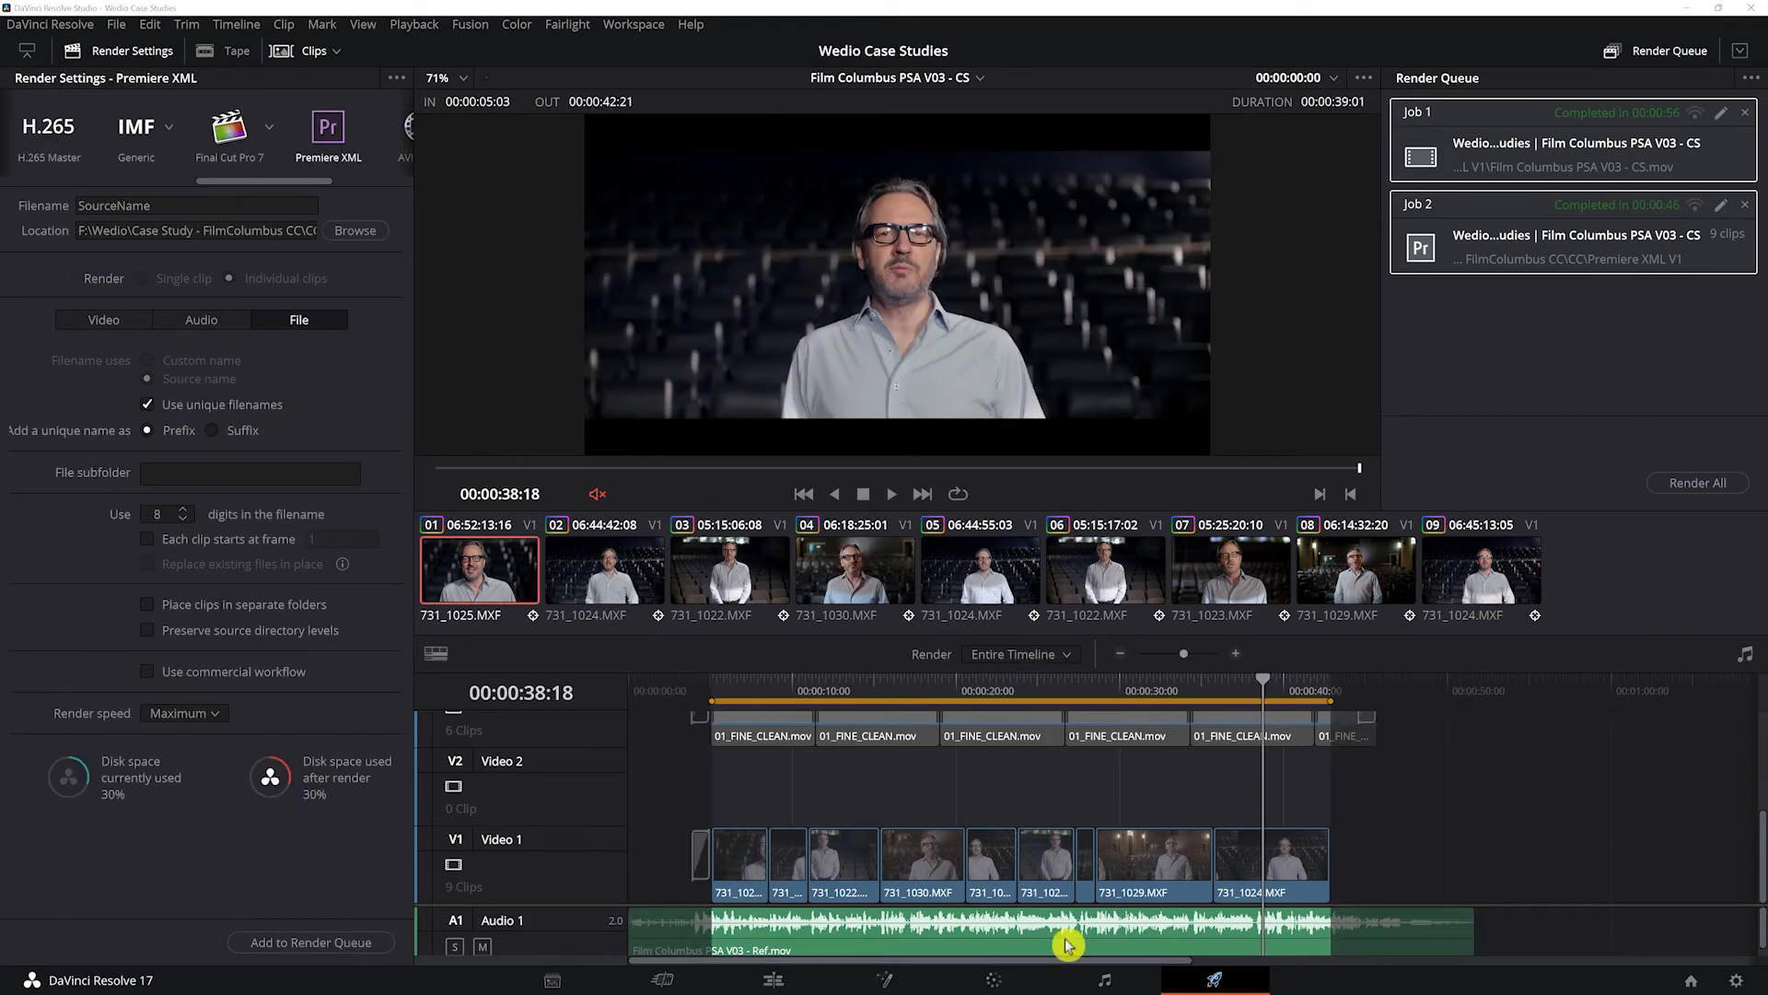
Step: Switch to Premiere Pro and import the rendered Film Columbus PSA V03 - CS movie into the FilmColumbus CC bin
key(alt+Tab)
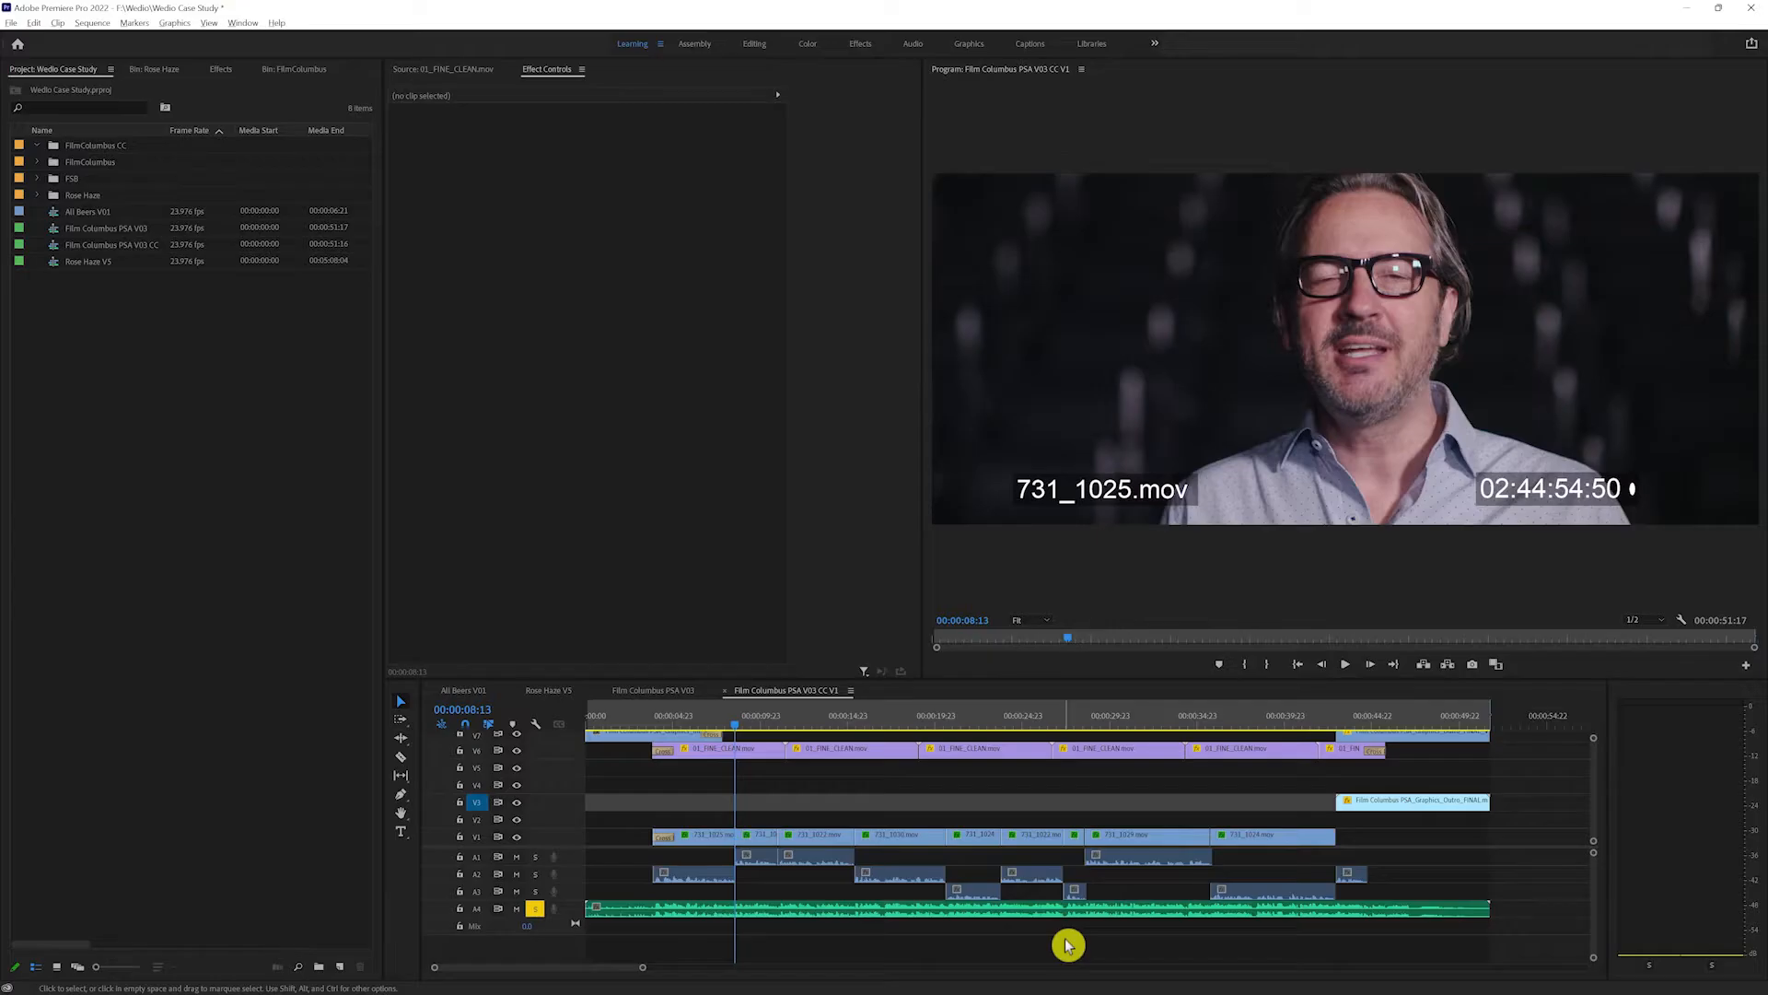
click(226, 440)
click(58, 147)
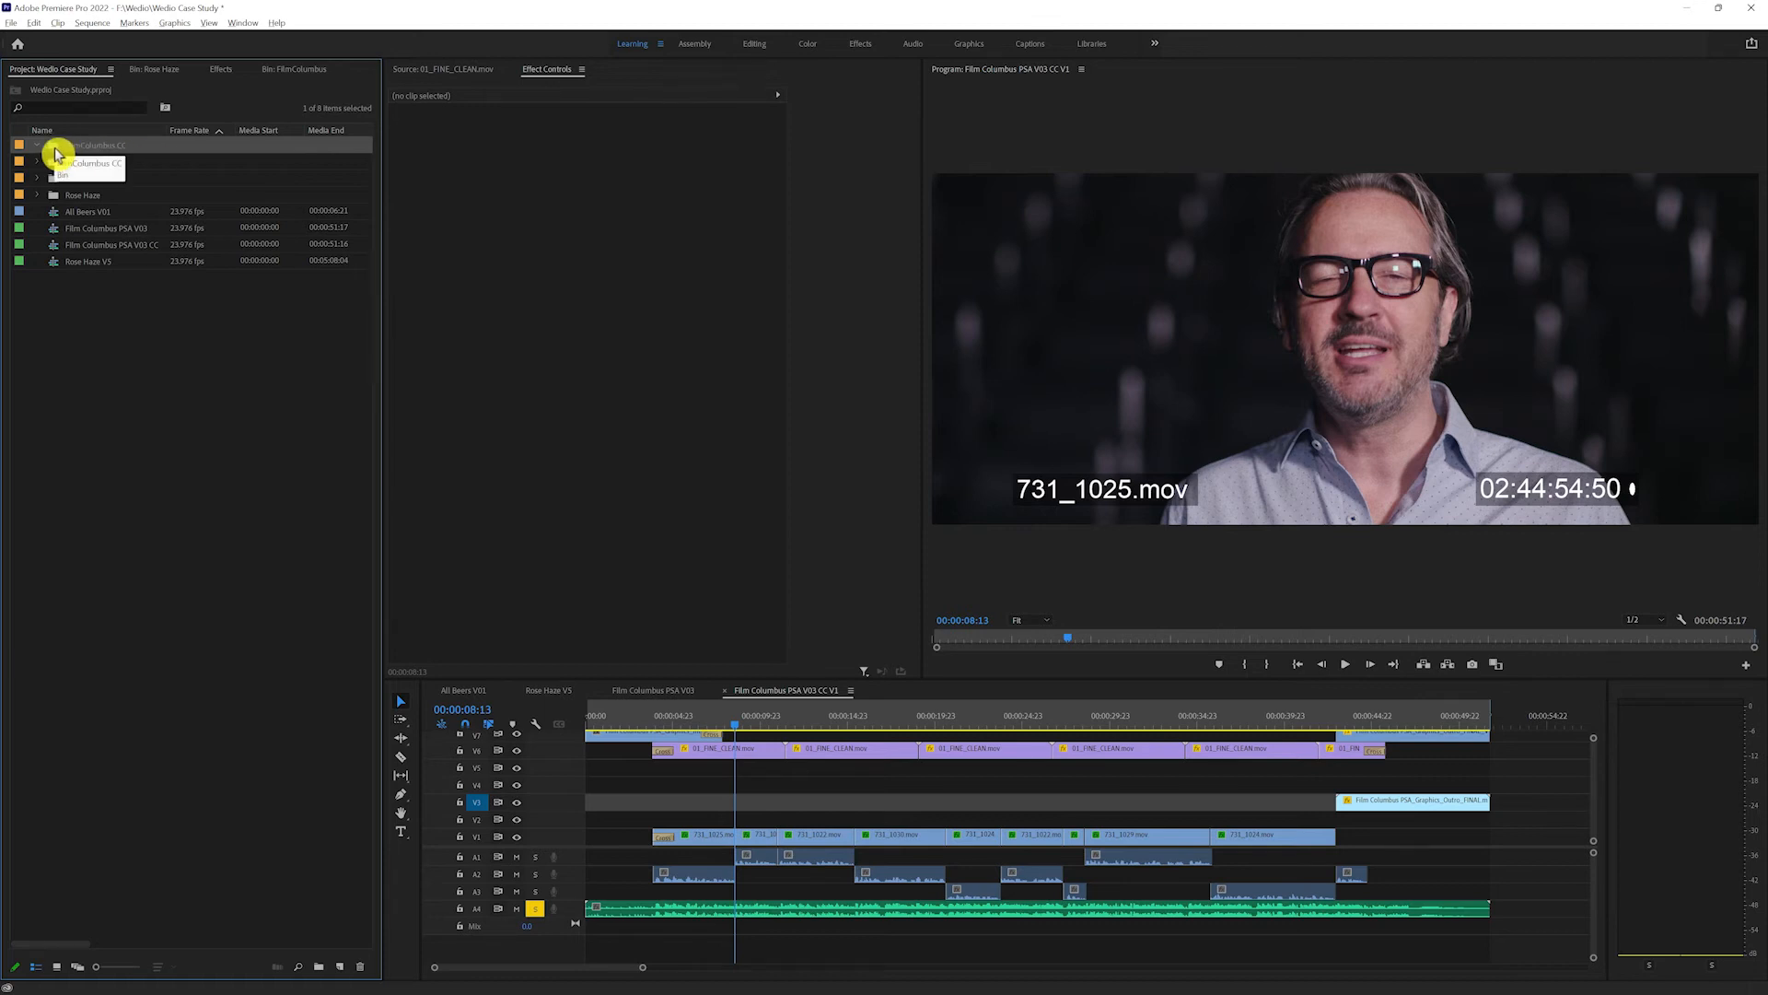
right_click(58, 154)
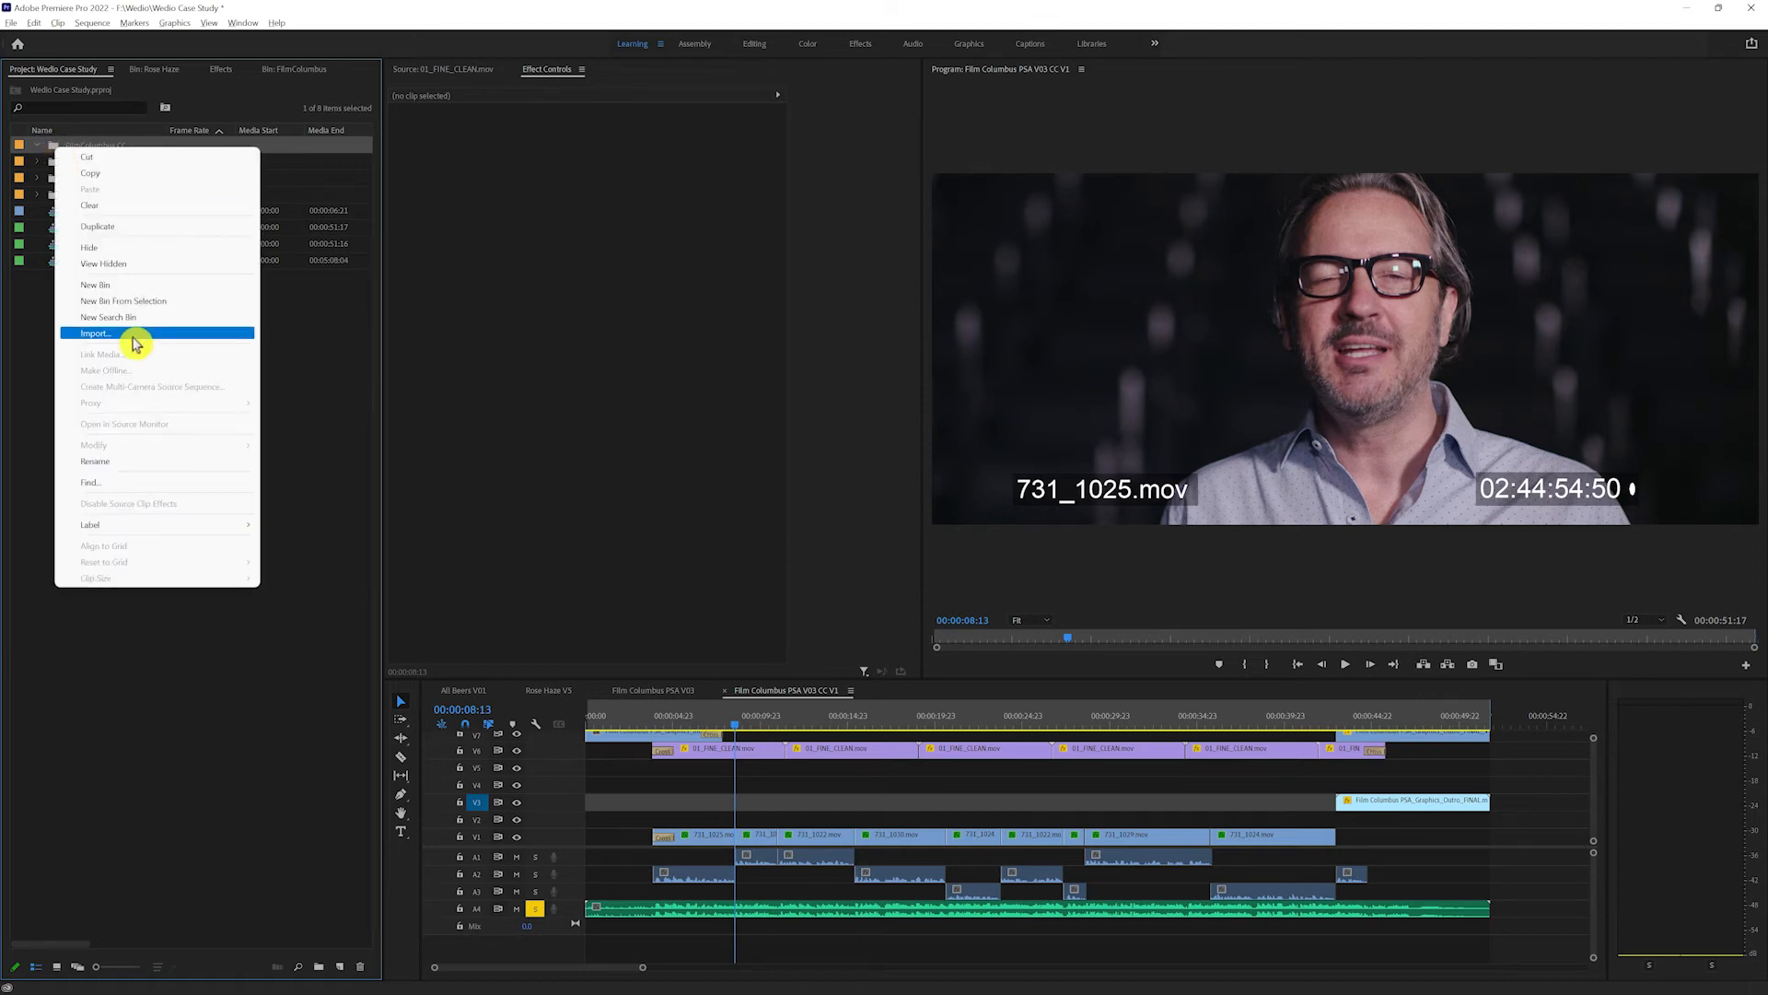
click(135, 333)
click(304, 68)
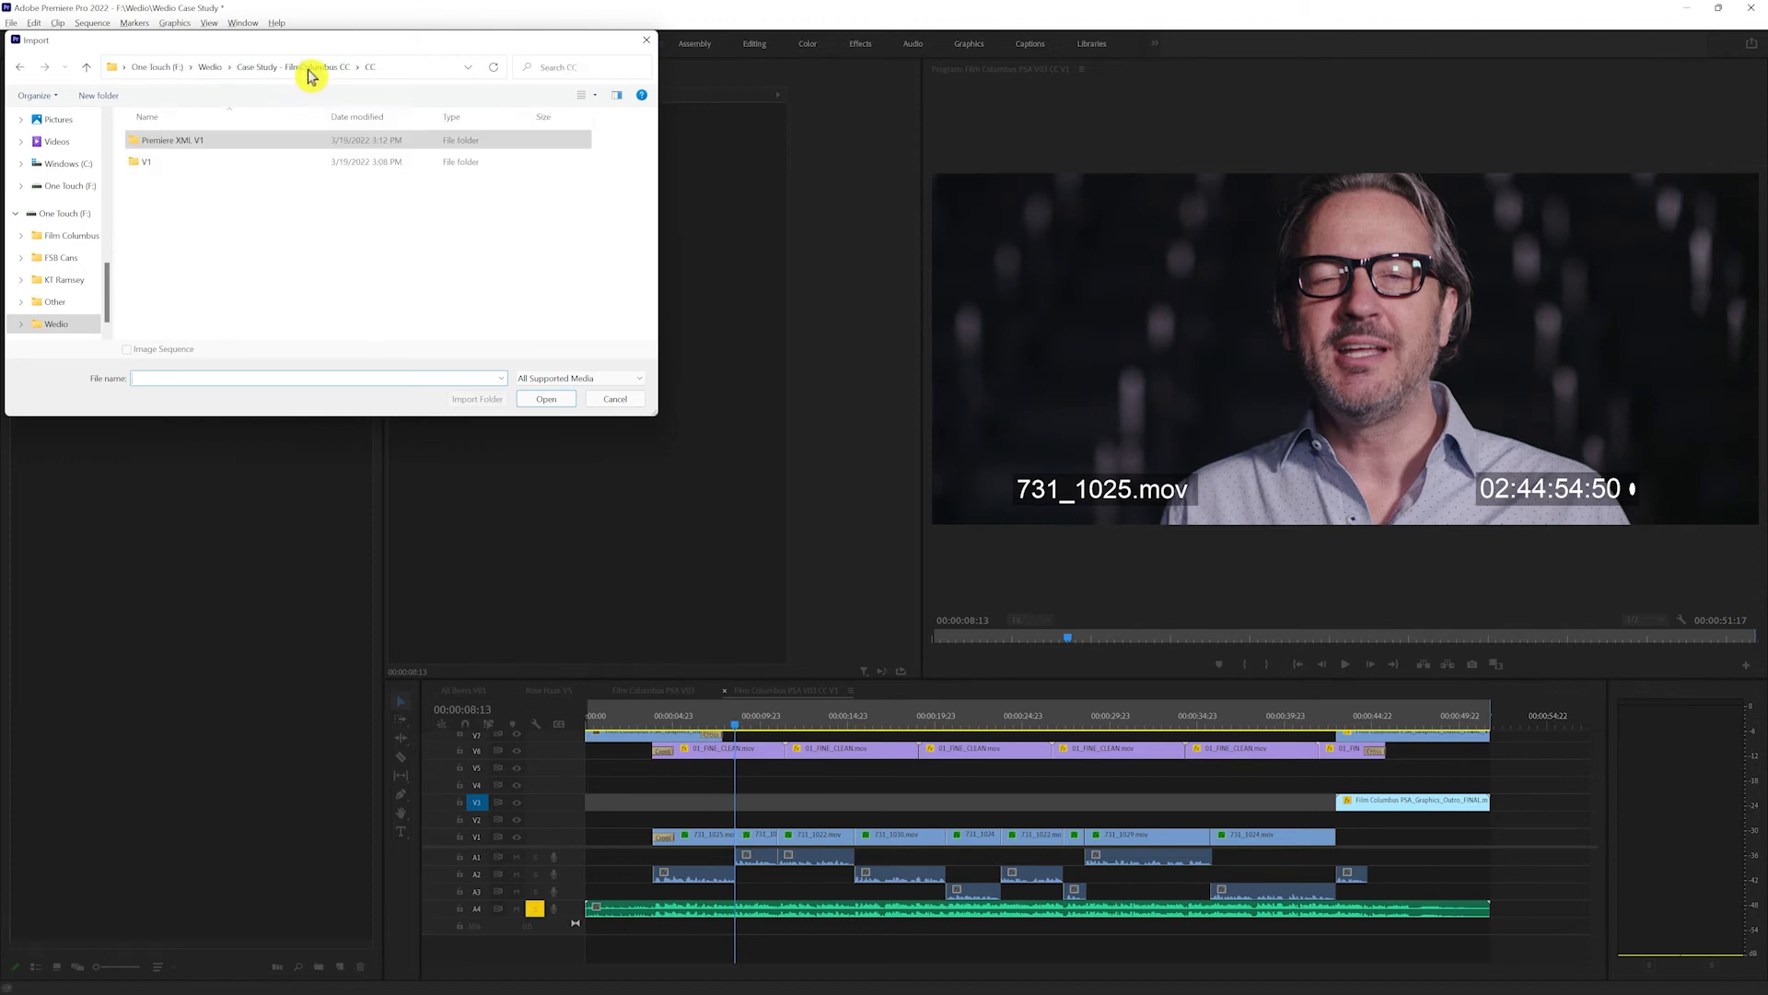
double_click(230, 164)
click(163, 152)
click(551, 401)
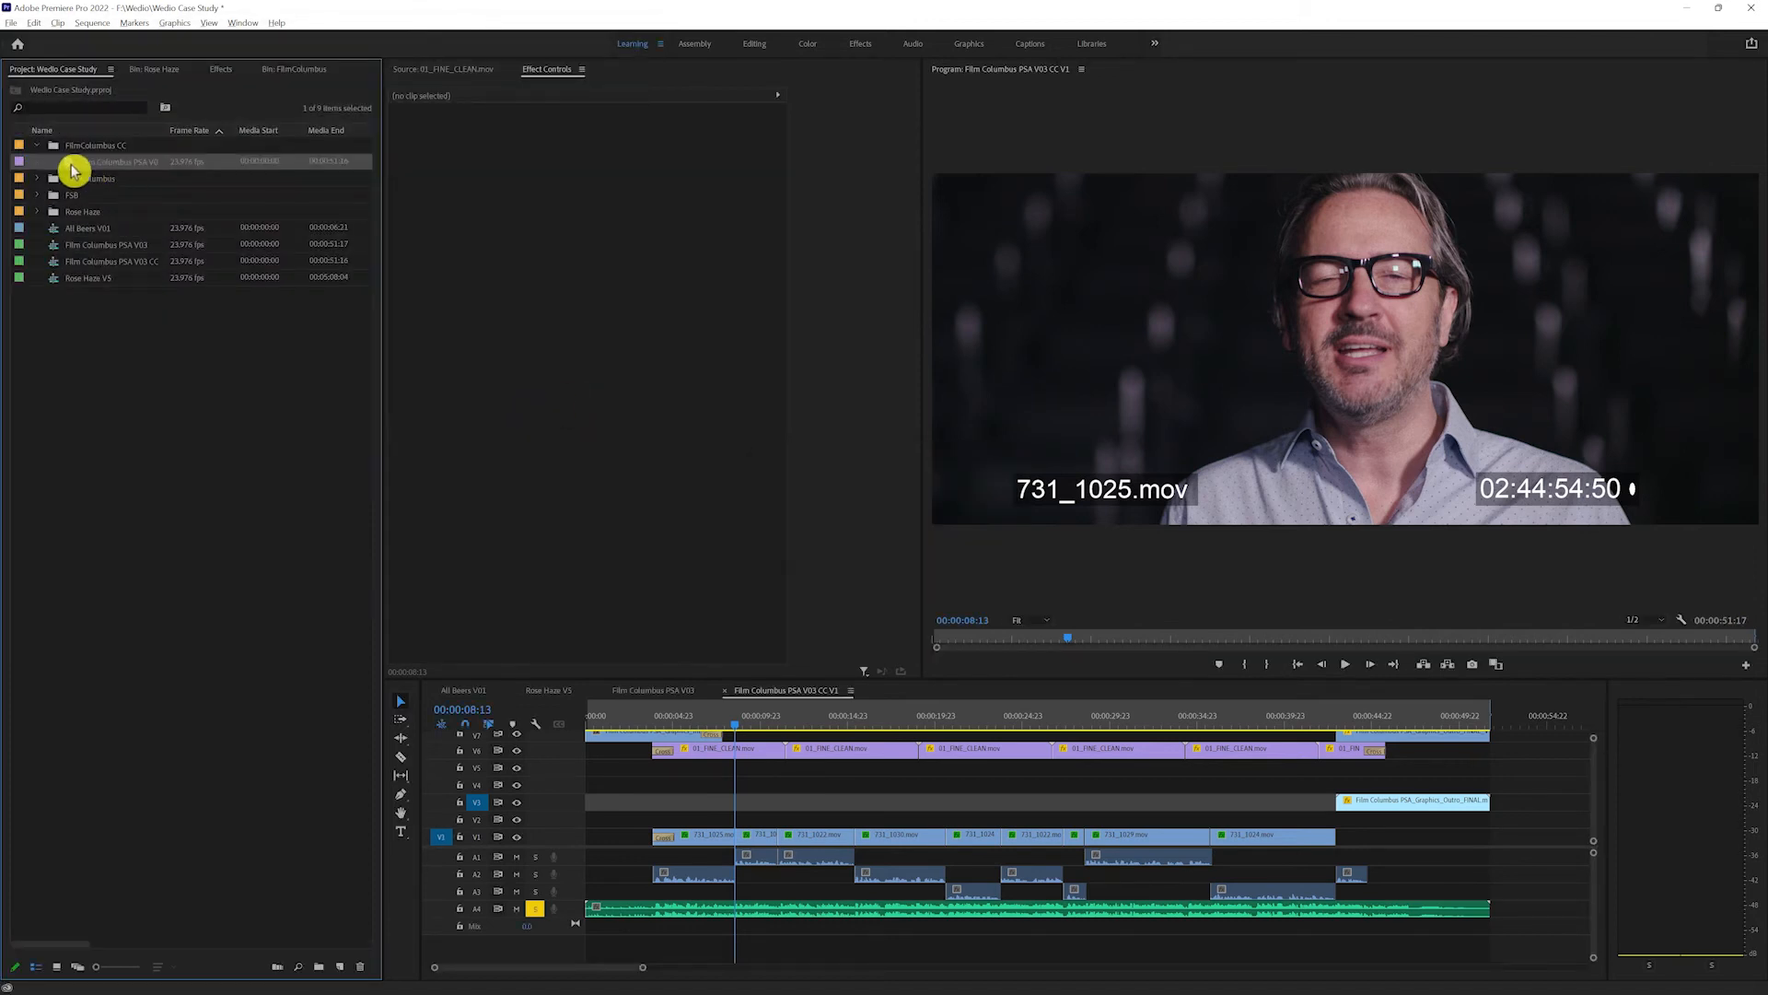
Step: Open the imported Film Columbus PSA V03 - CS movie in the source monitor and scrub through it
double_click(70, 165)
drag(419, 644, 353, 616)
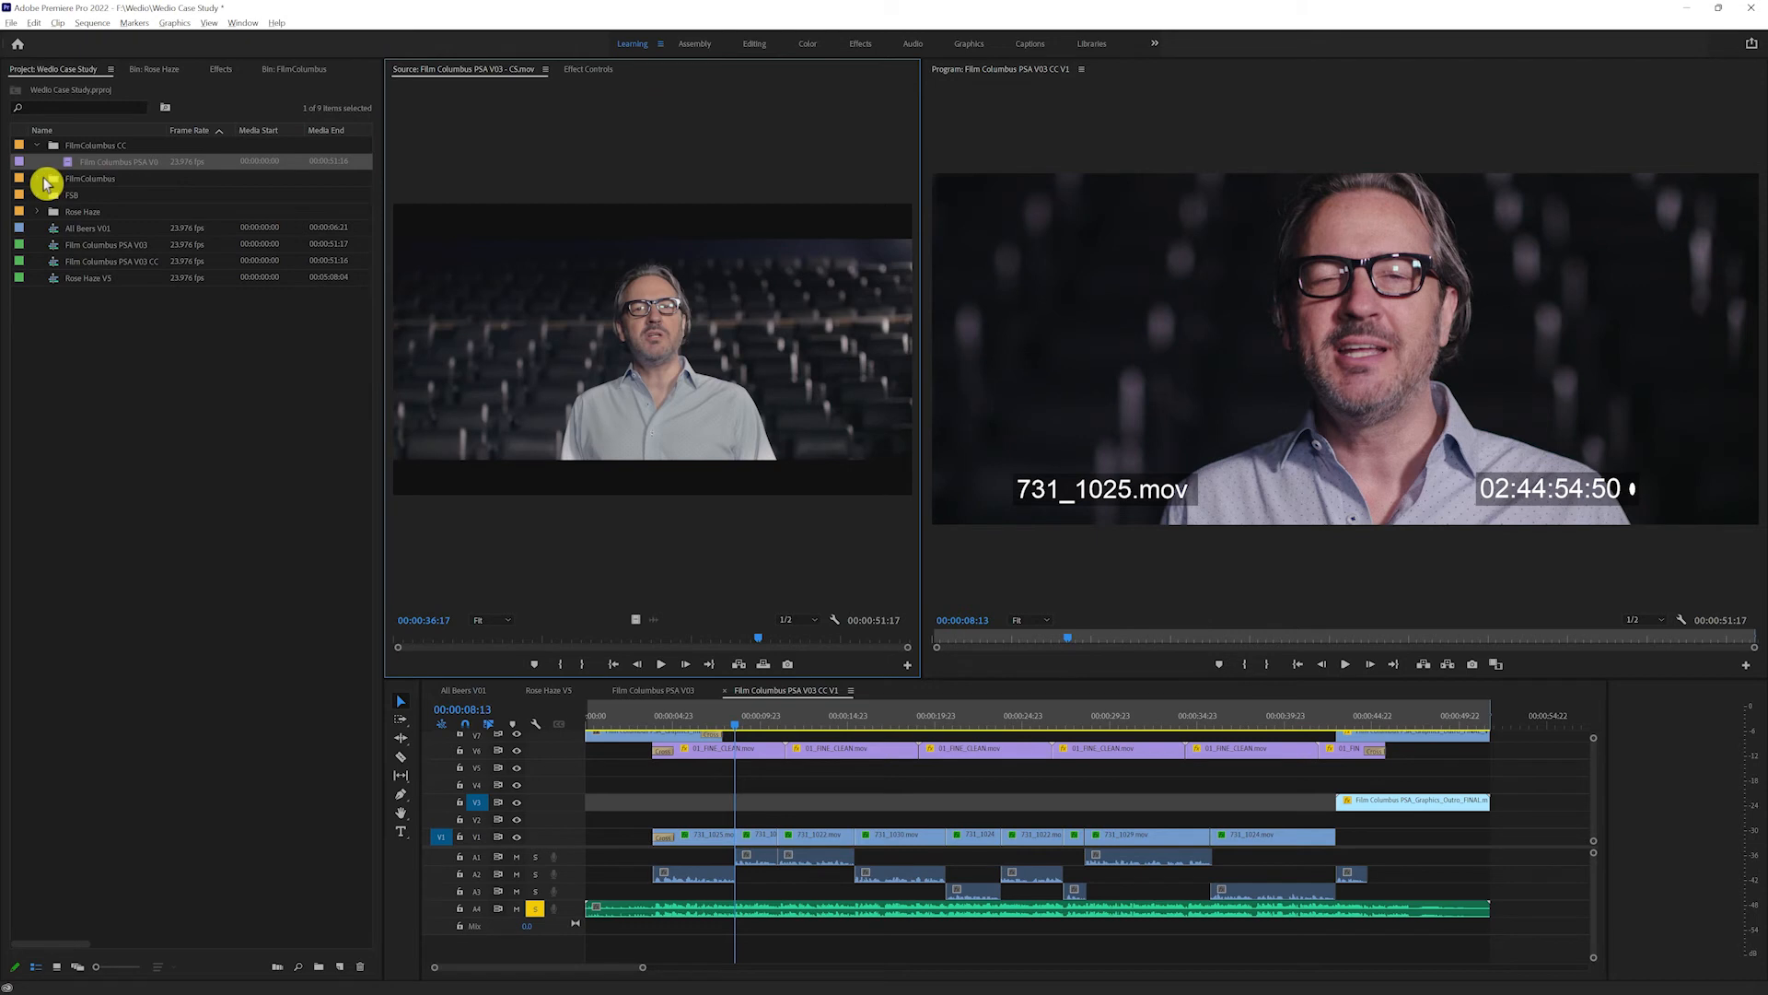
Step: Import the XML Film Columbus PSA V03 - CS.20220319151412 into the FilmColumbus CC bin and group its items in a sub-bin named XML CC V1
right_click(77, 146)
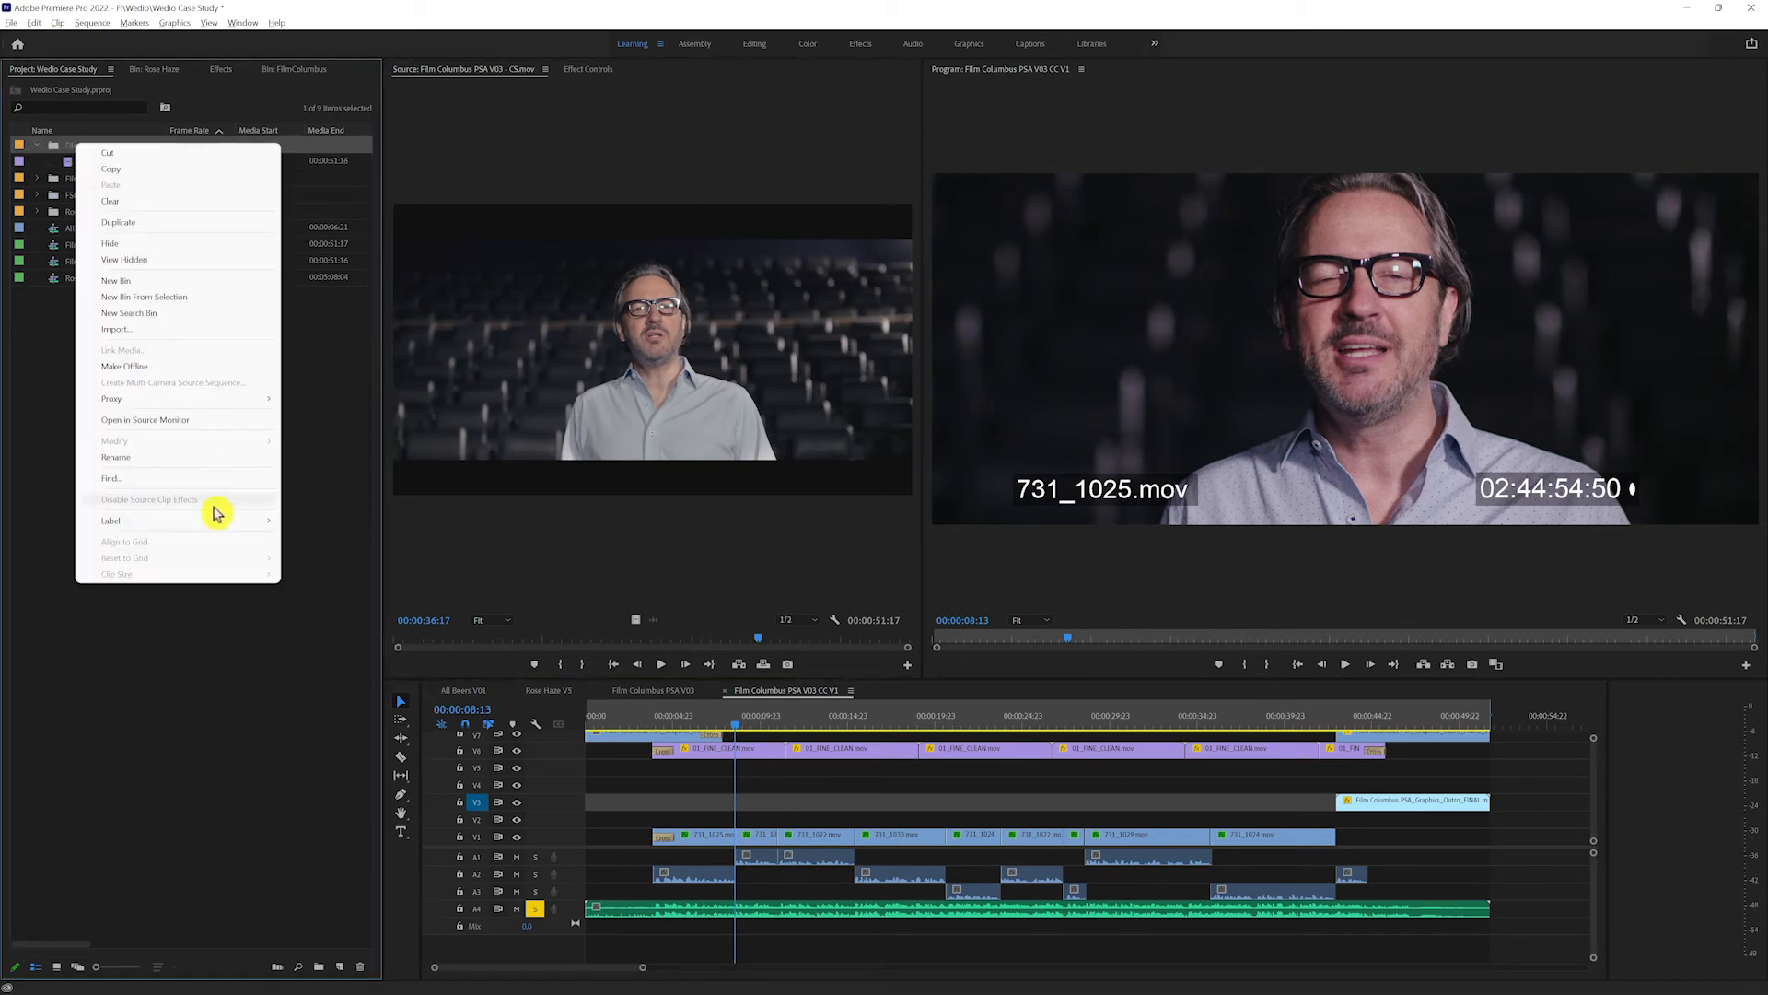
click(213, 329)
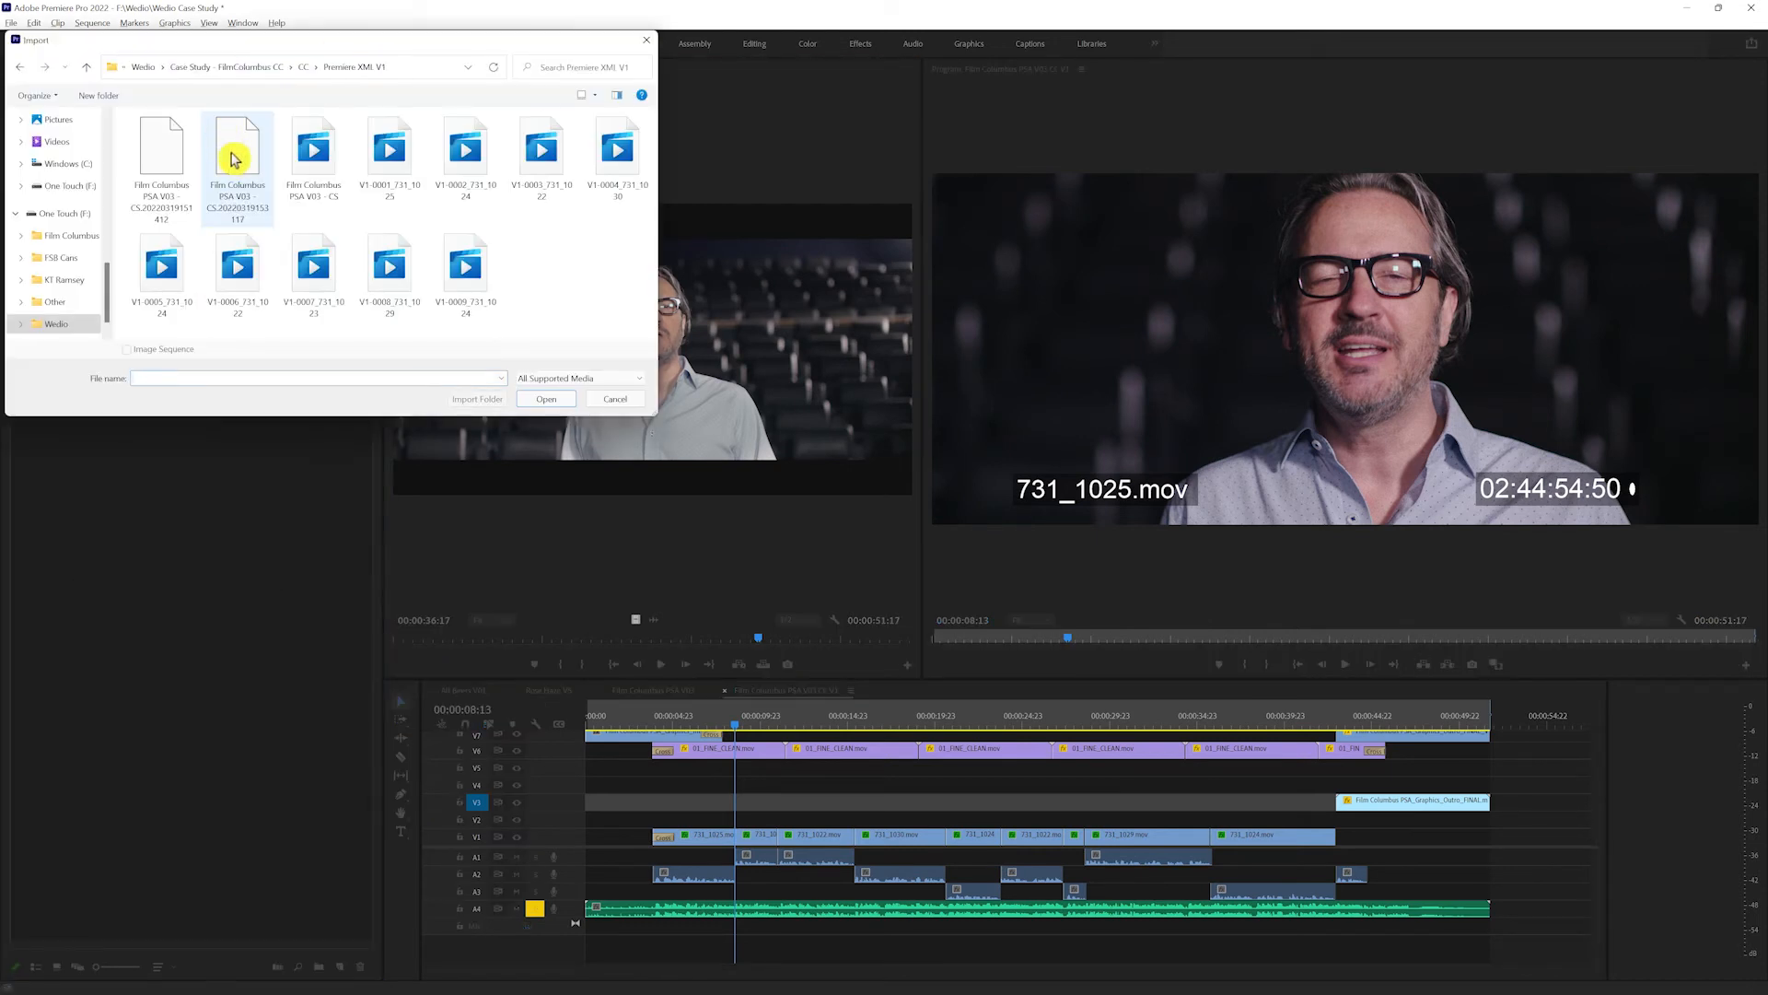
double_click(184, 180)
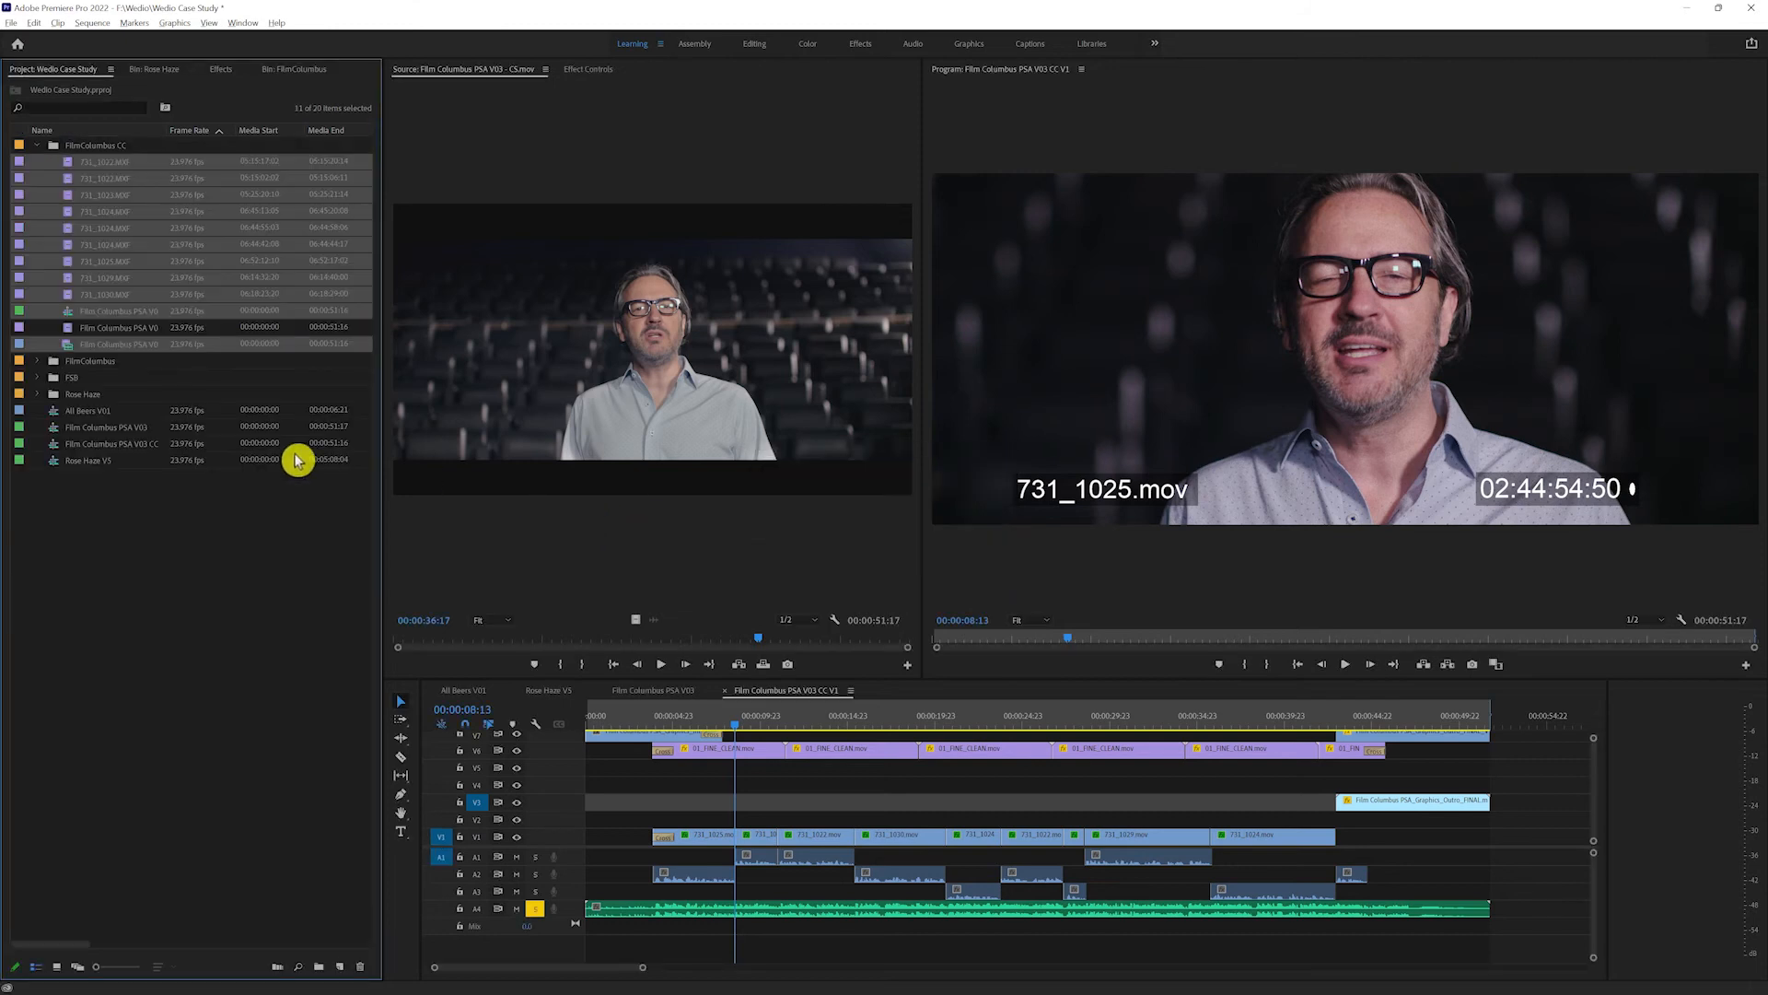
click(320, 967)
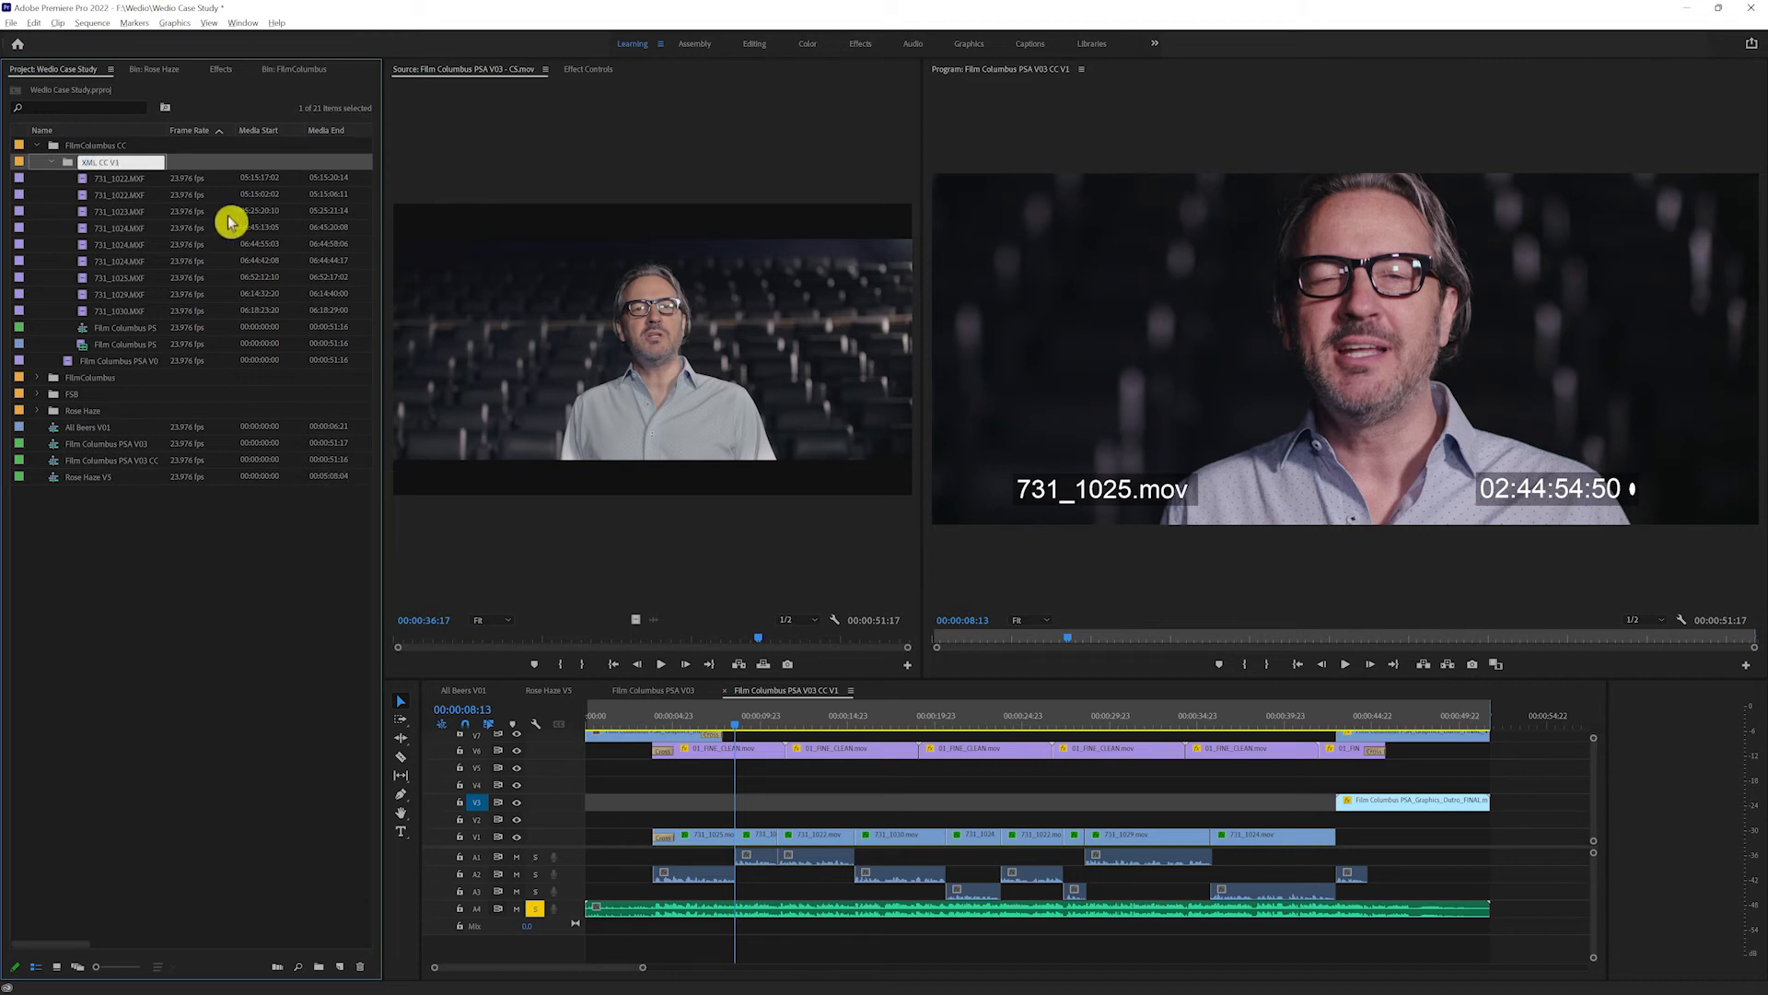
click(74, 163)
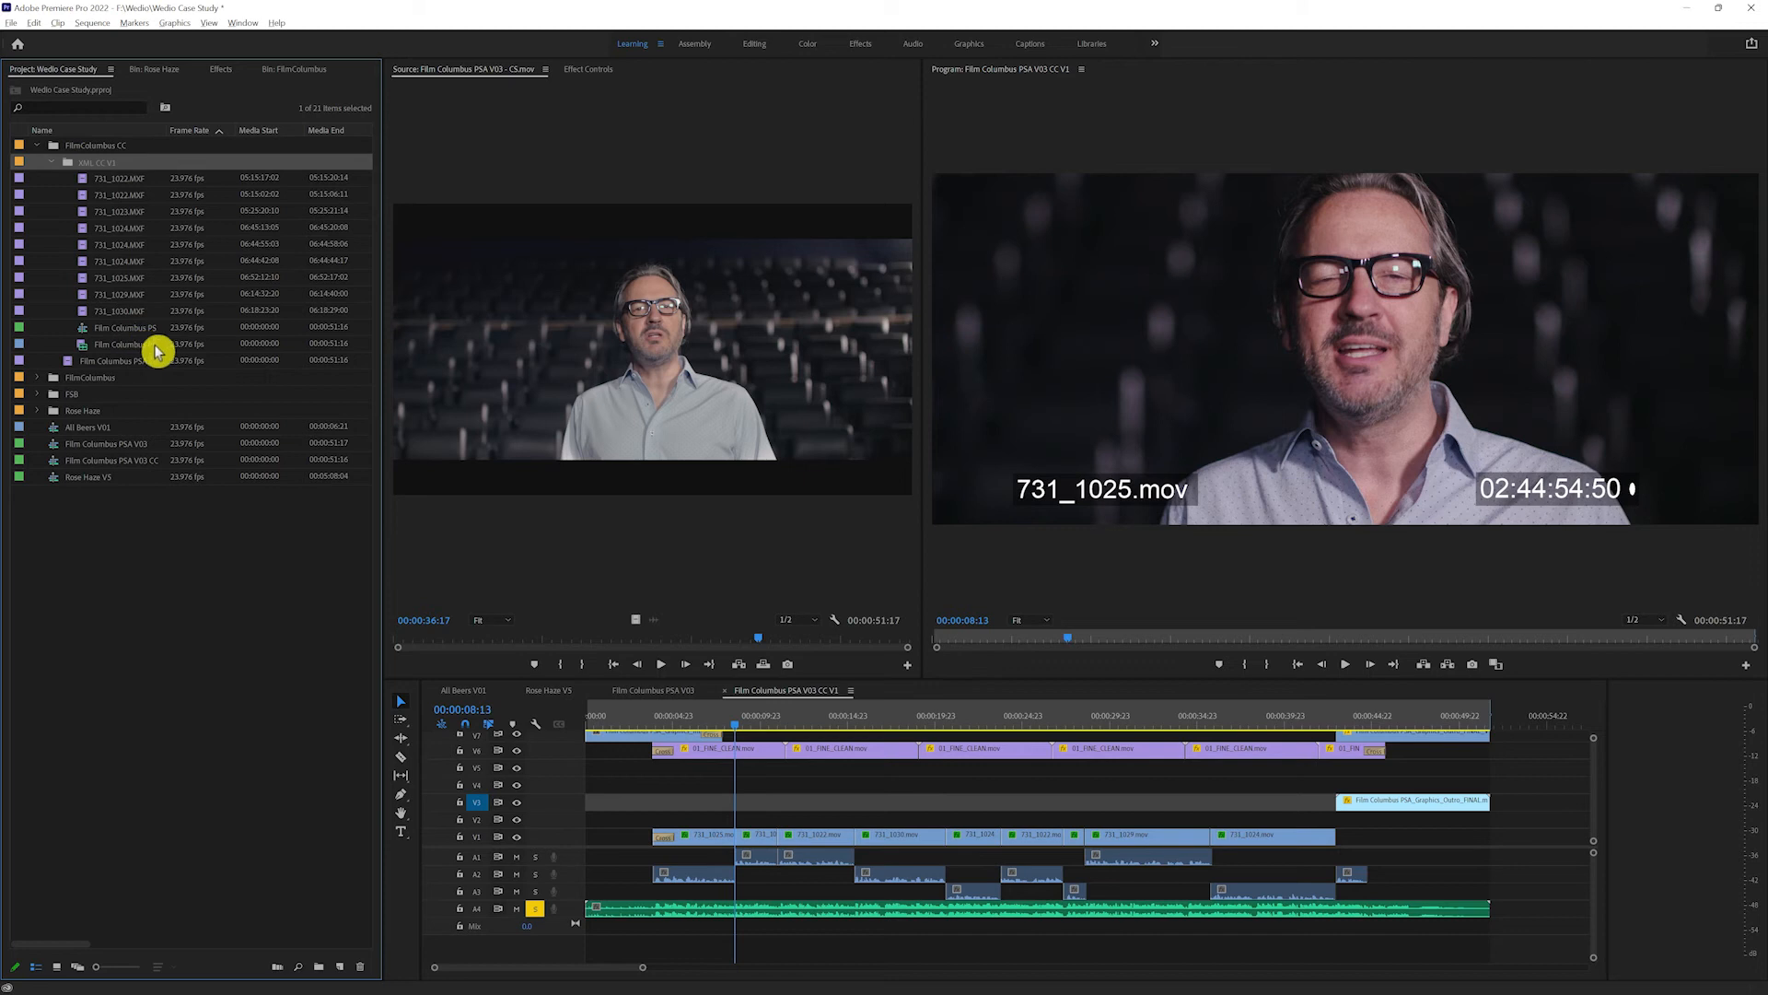
Step: Place the Film Columbus PSA V03 - CS movie on track V4 at the start of the Film Columbus PSA V03 CC V1 sequence
click(129, 361)
double_click(66, 364)
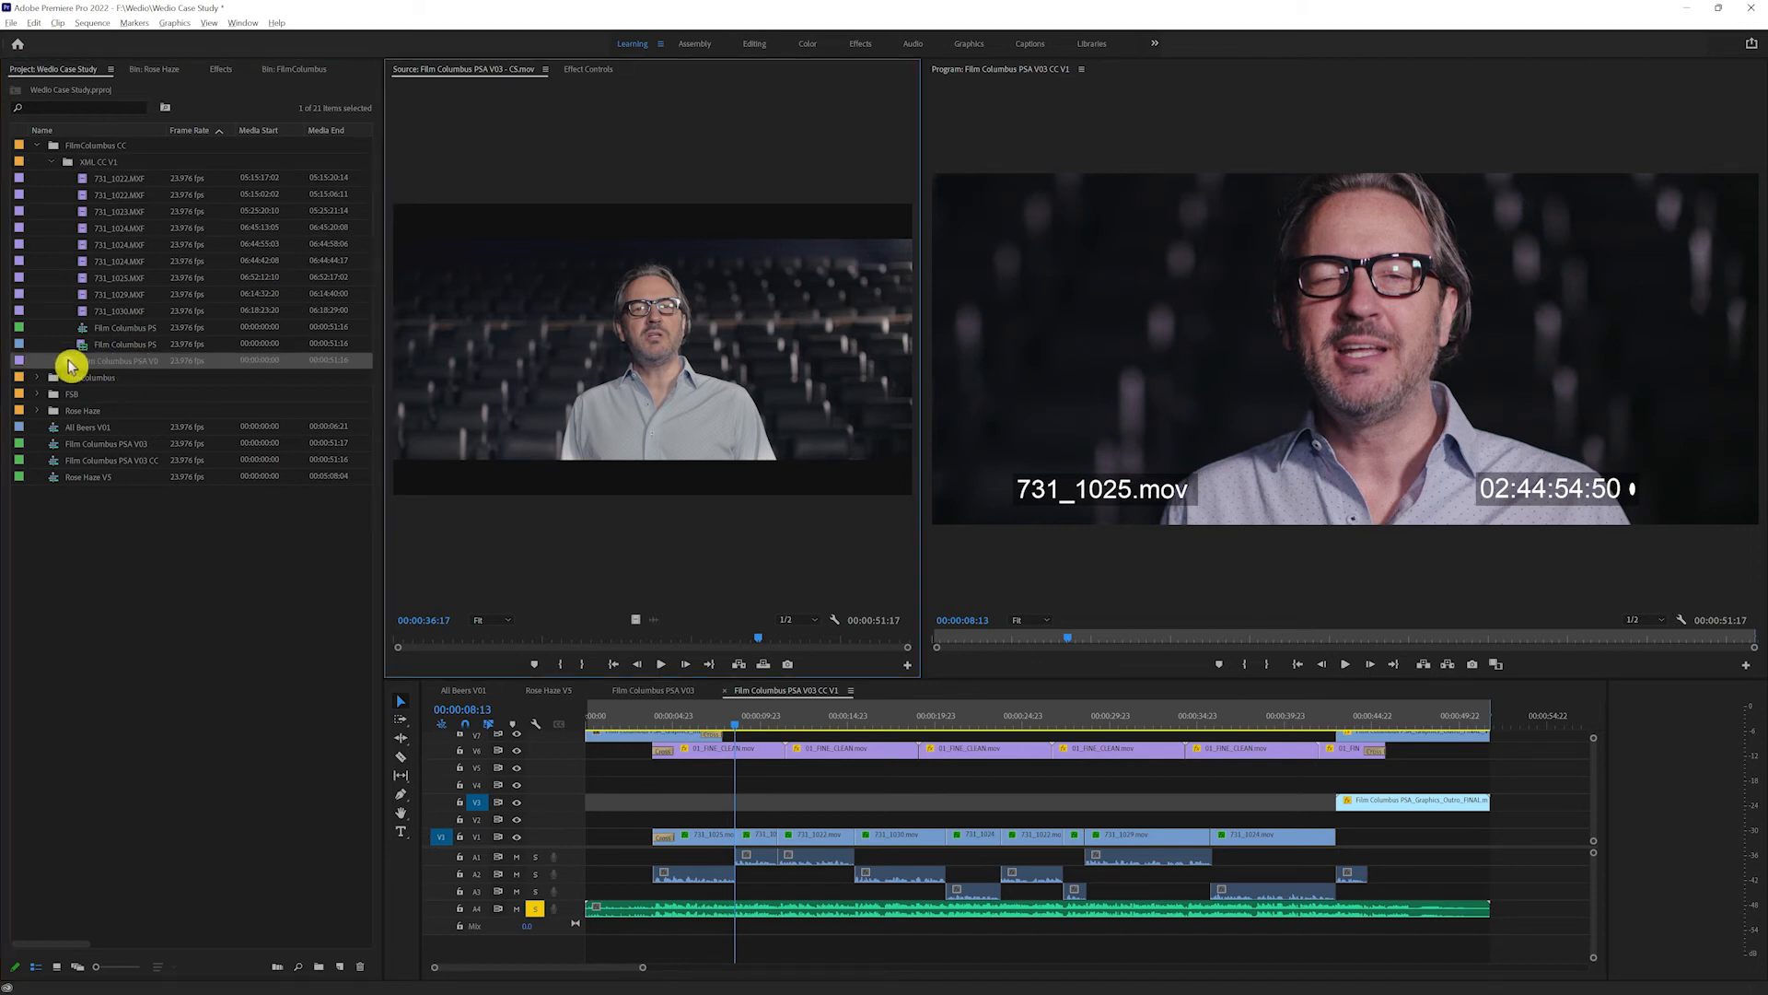
click(71, 365)
drag(376, 514, 591, 786)
click(649, 794)
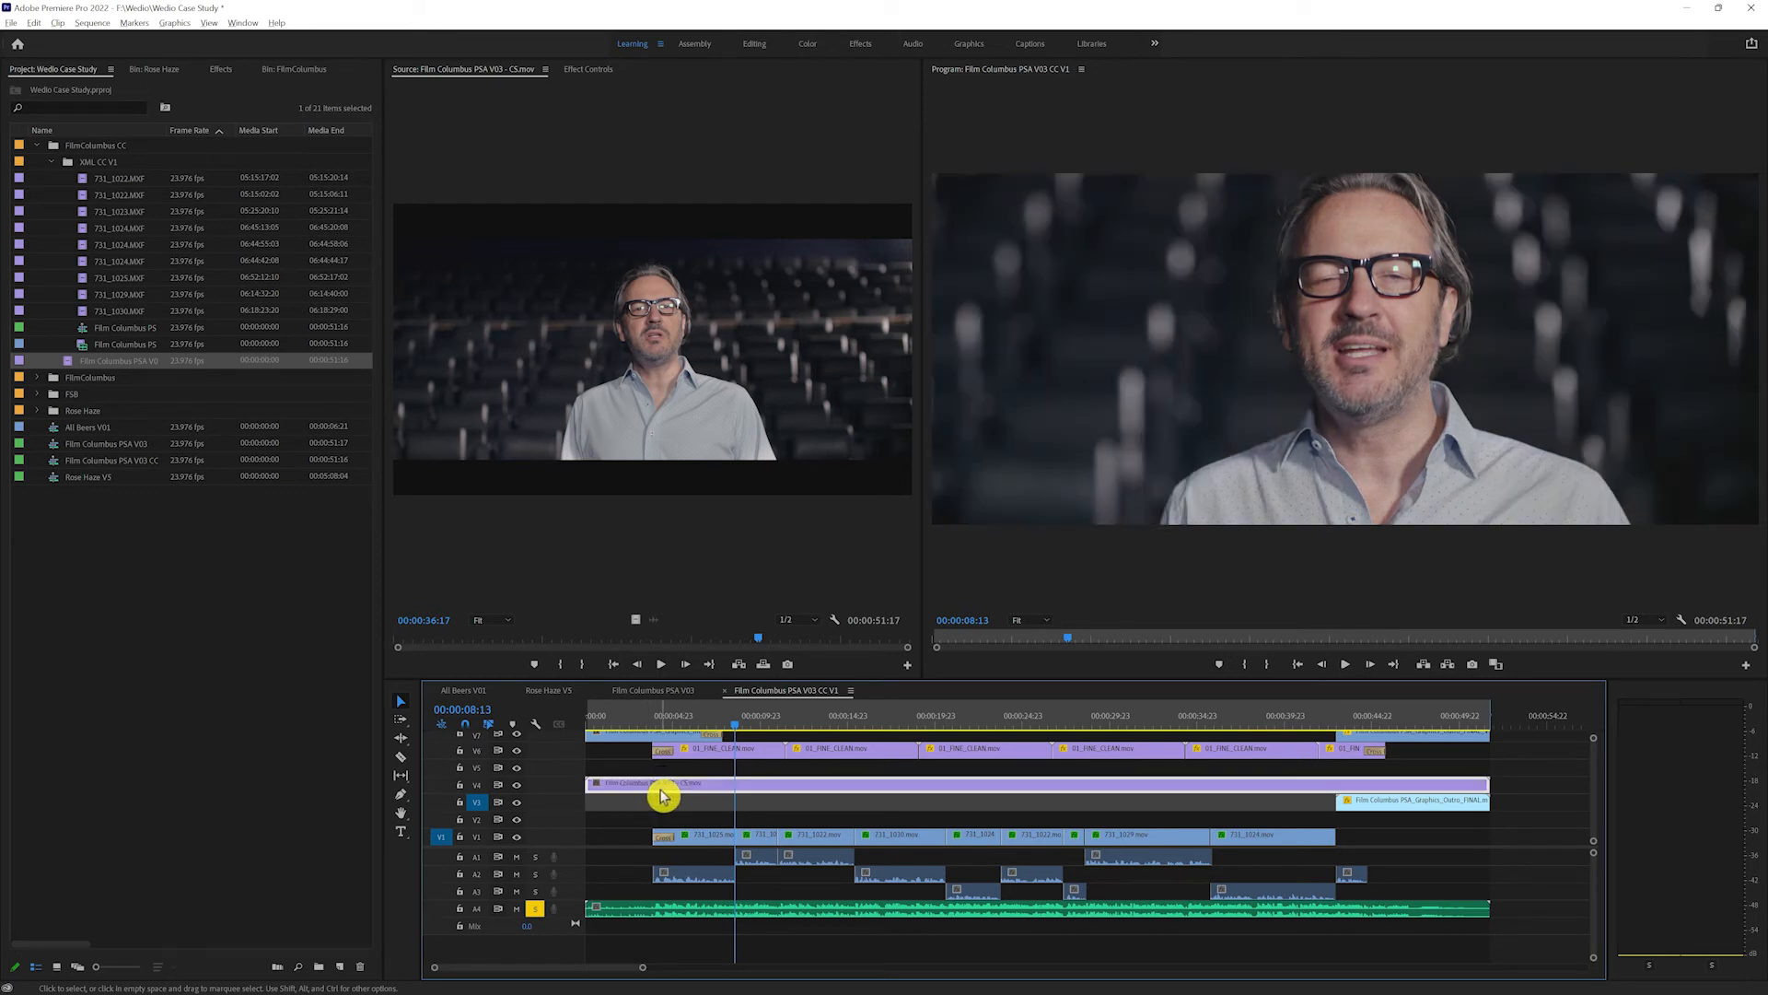
Step: Toggle the movie clip on V4 off and on and scrub the sequence to compare it with the original cut
key(shift+e)
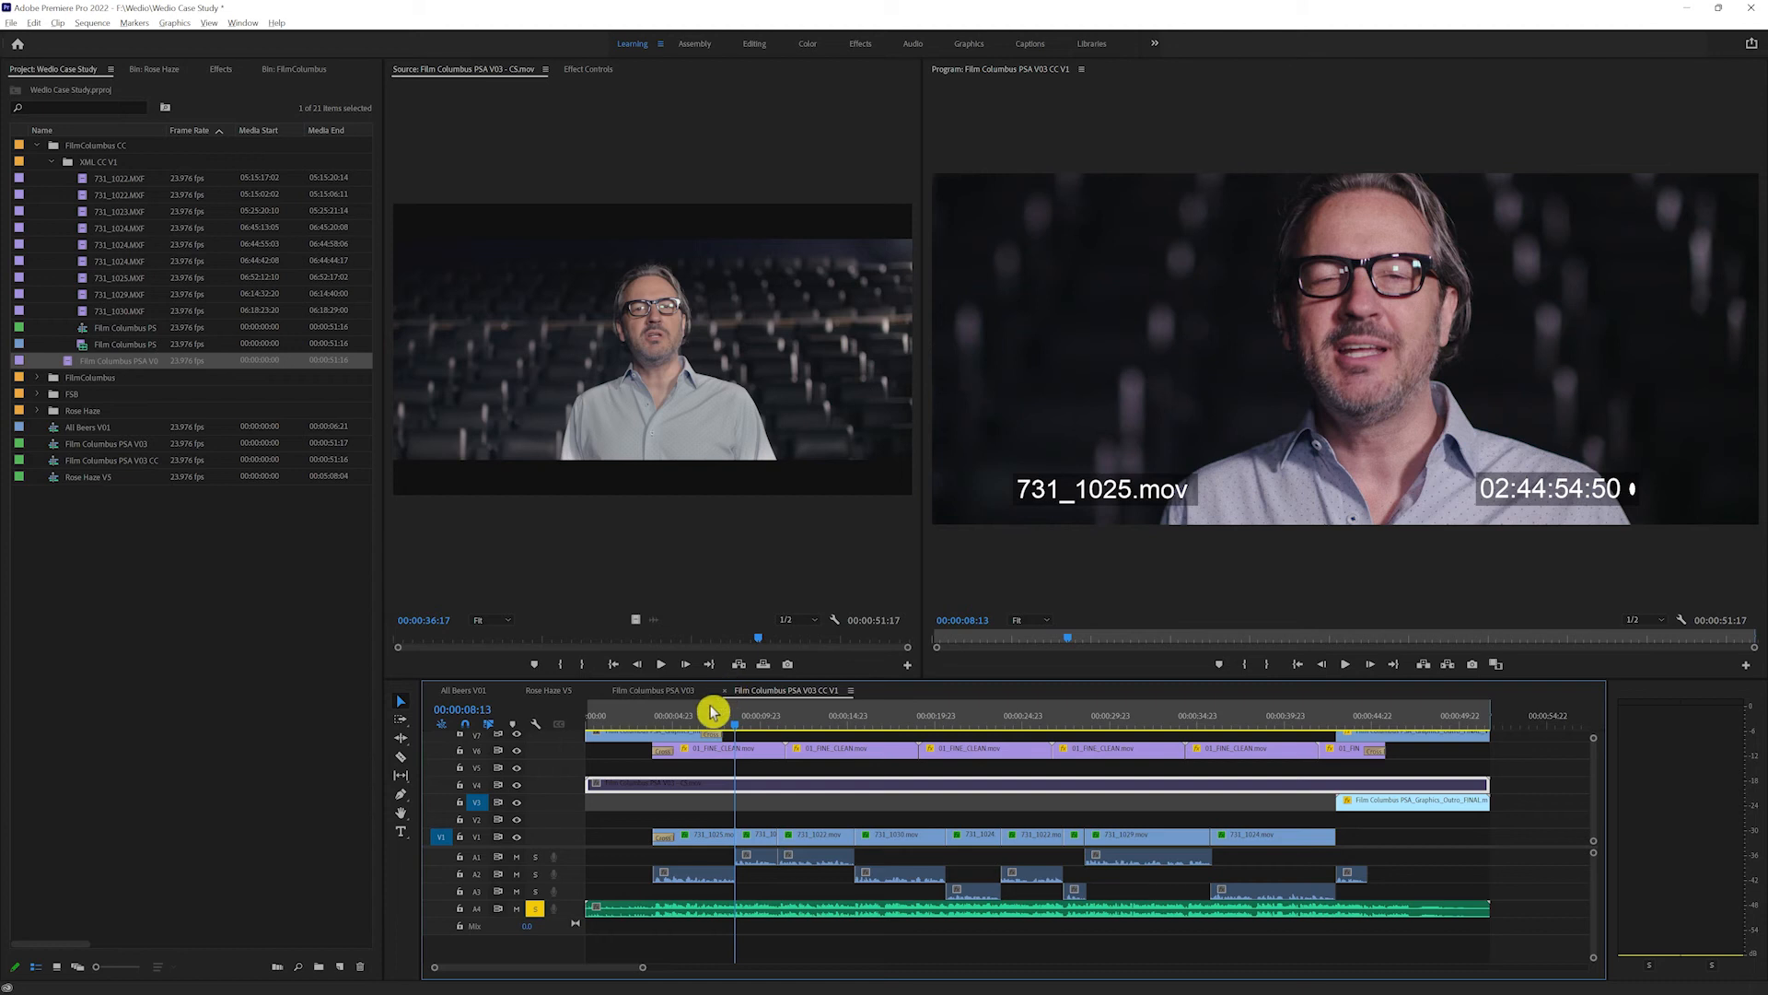
key(shift+e)
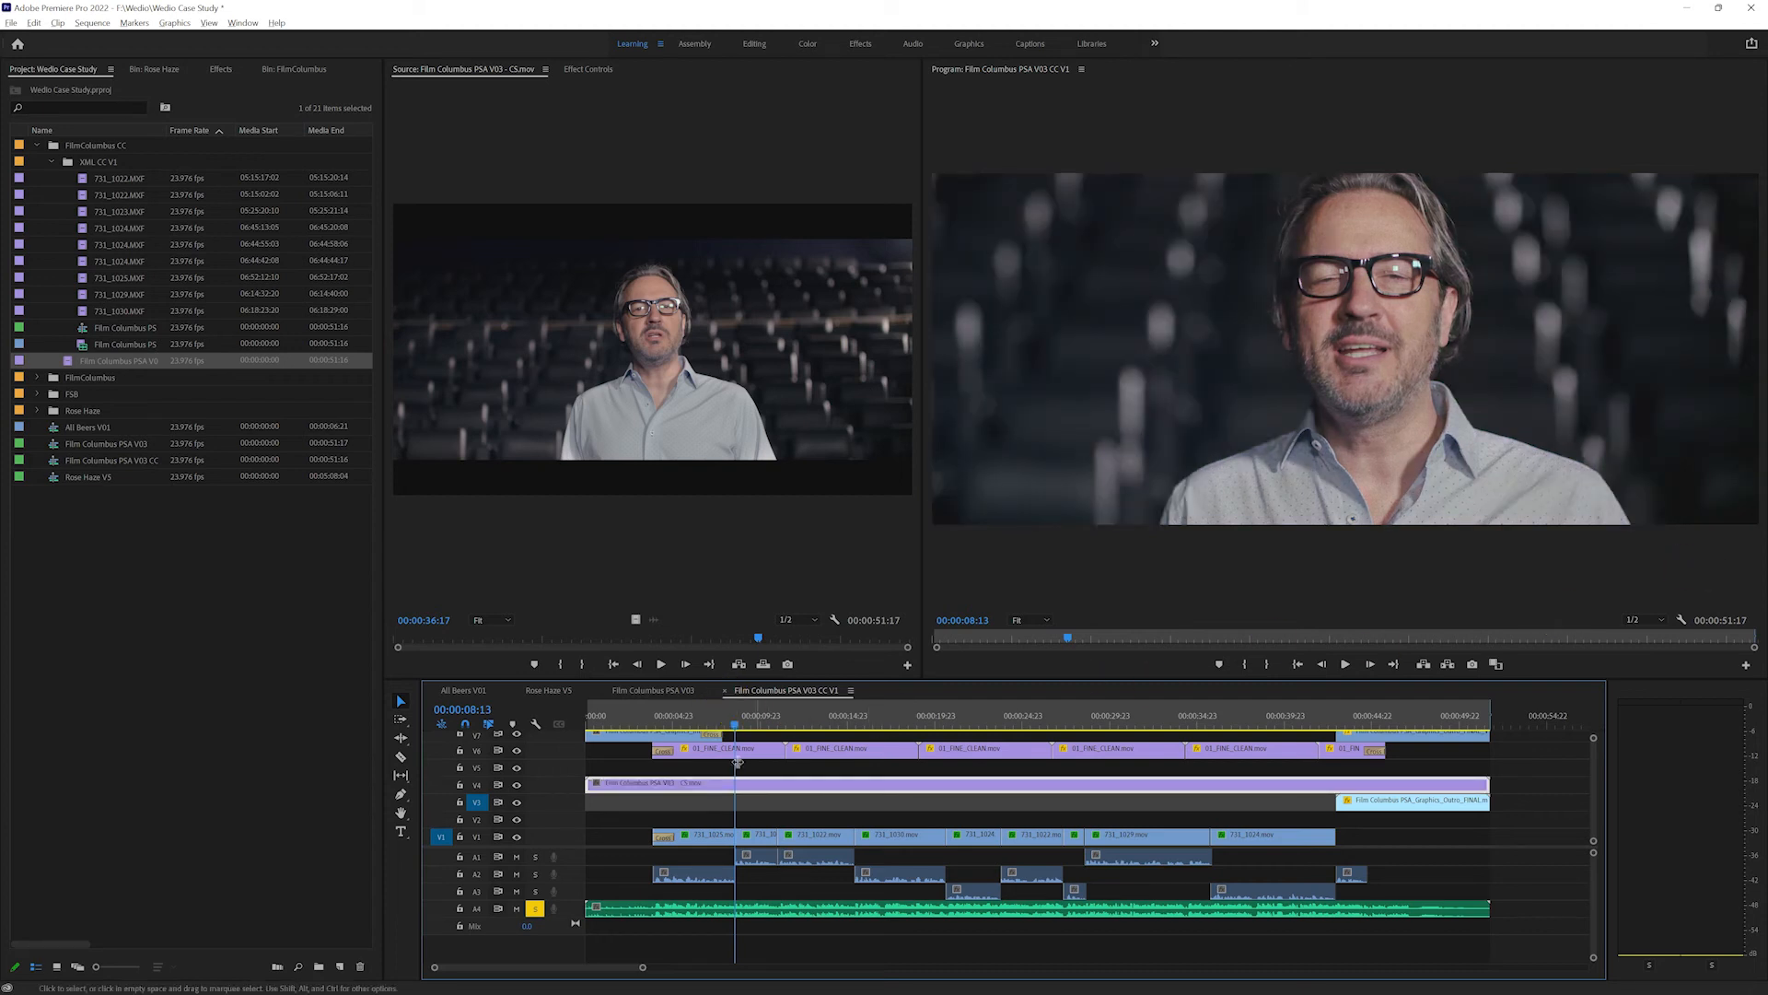
drag(750, 715, 918, 715)
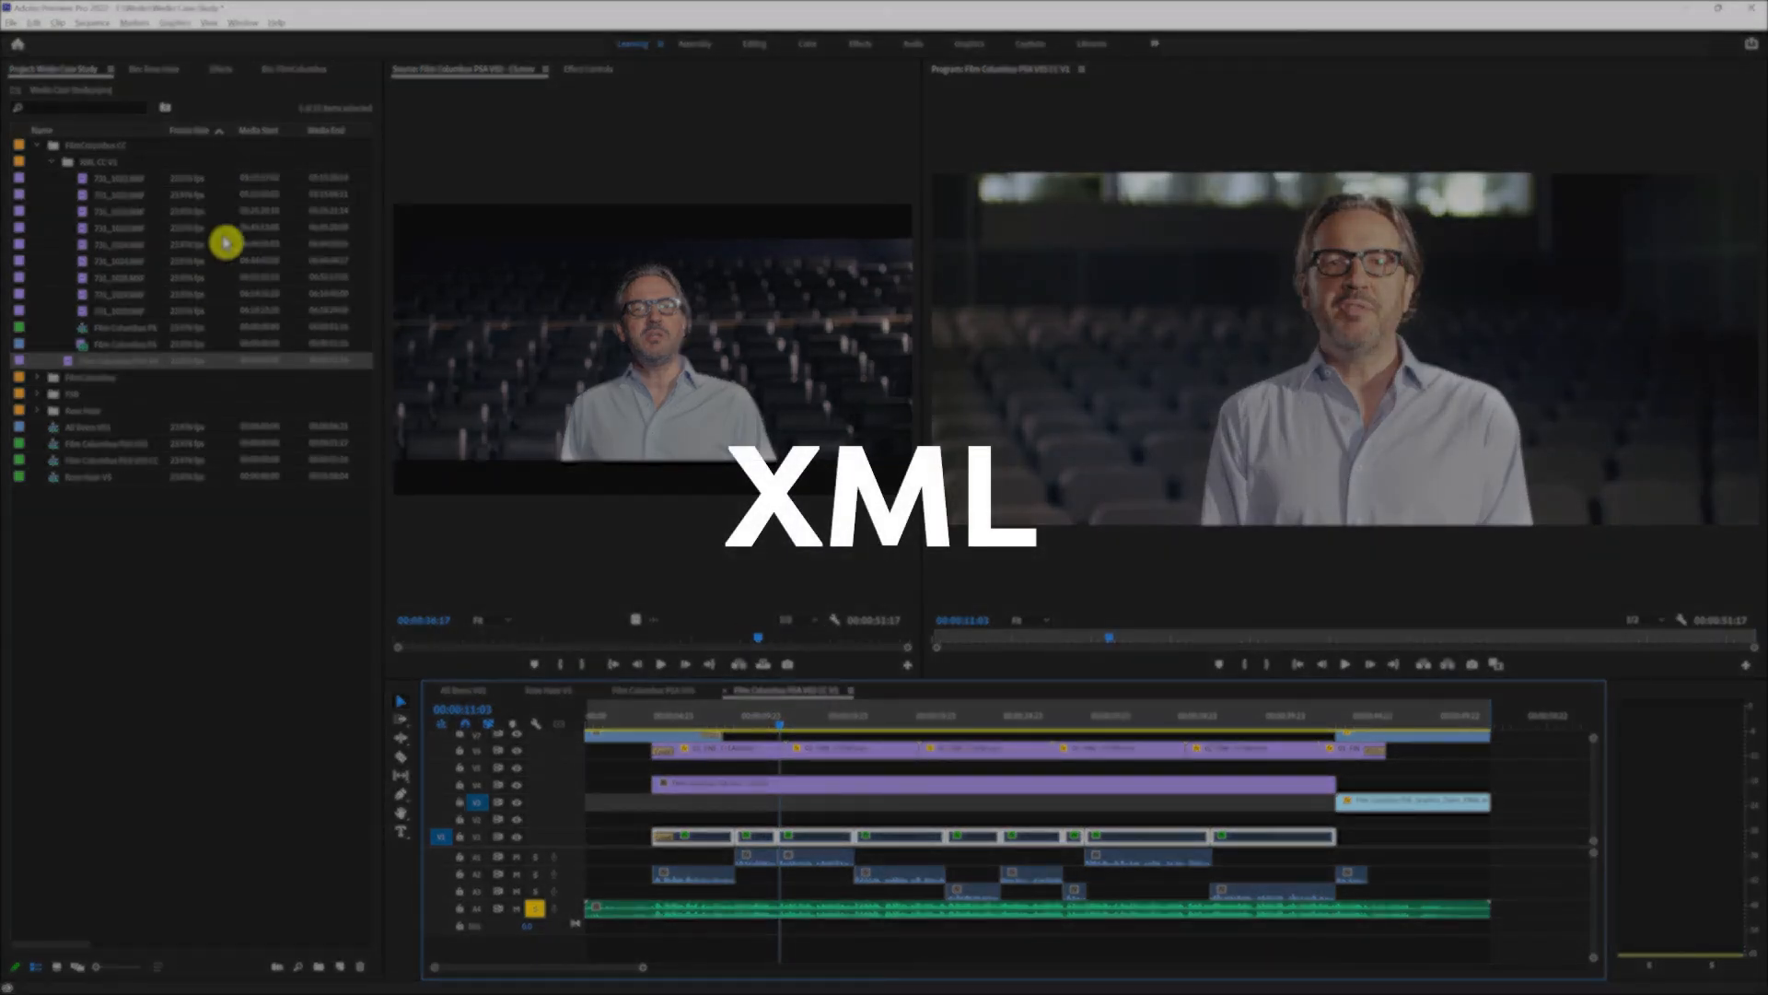
Step: Open the imported Film Columbus PSA V03 - CS (Resolve) sequence and delete all the clips on V3
double_click(140, 328)
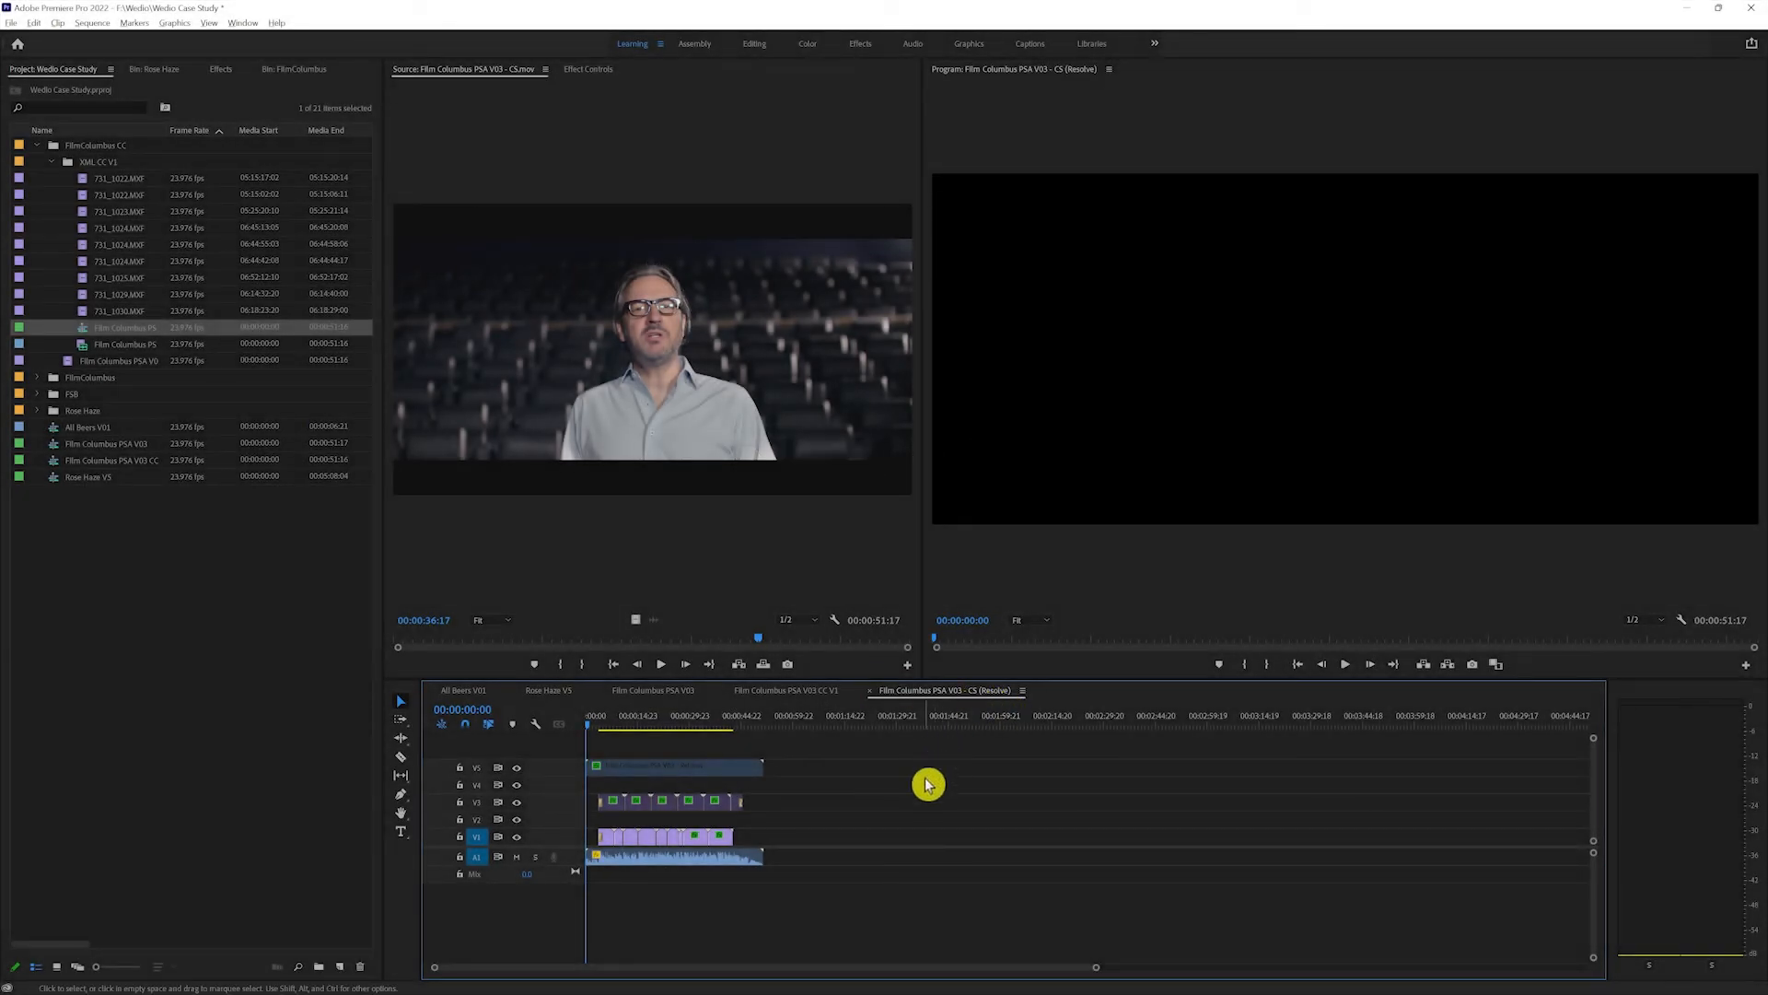
click(650, 720)
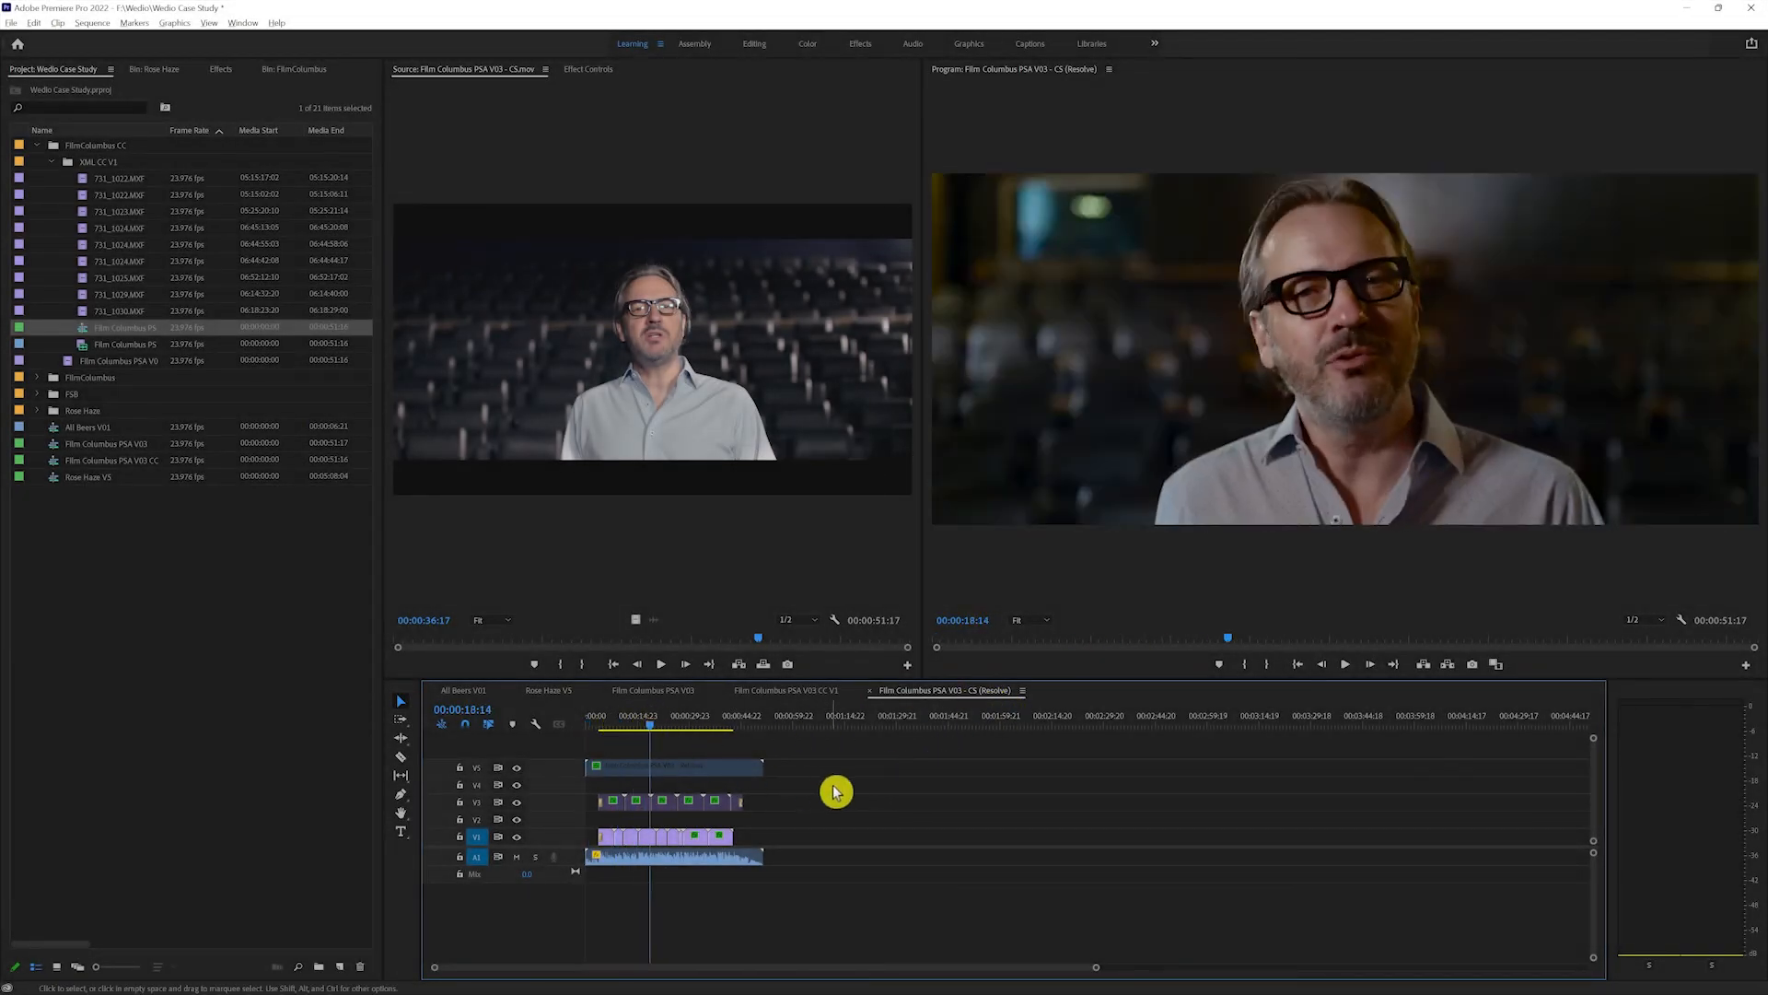
drag(828, 792, 723, 805)
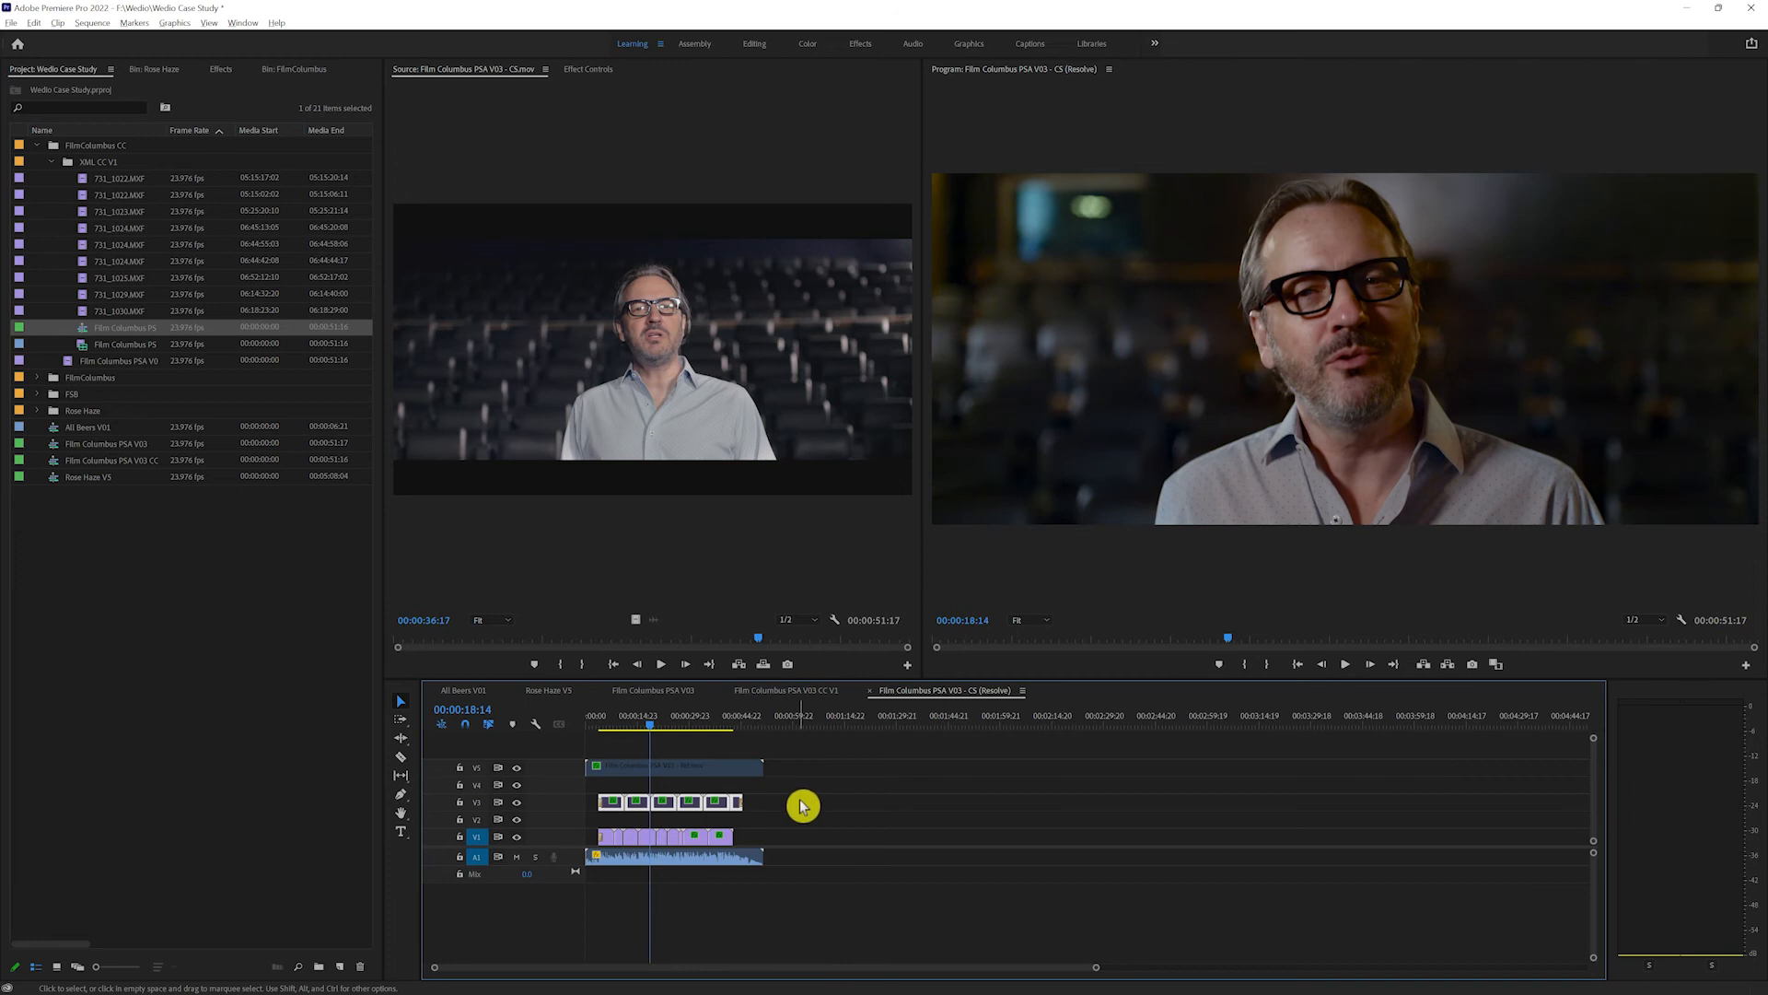
key(Delete)
Step: Remove the Lumetri Color effect from all V1 clips, leaving Motion, Opacity and Time Remapping out of the removal
drag(782, 804, 573, 837)
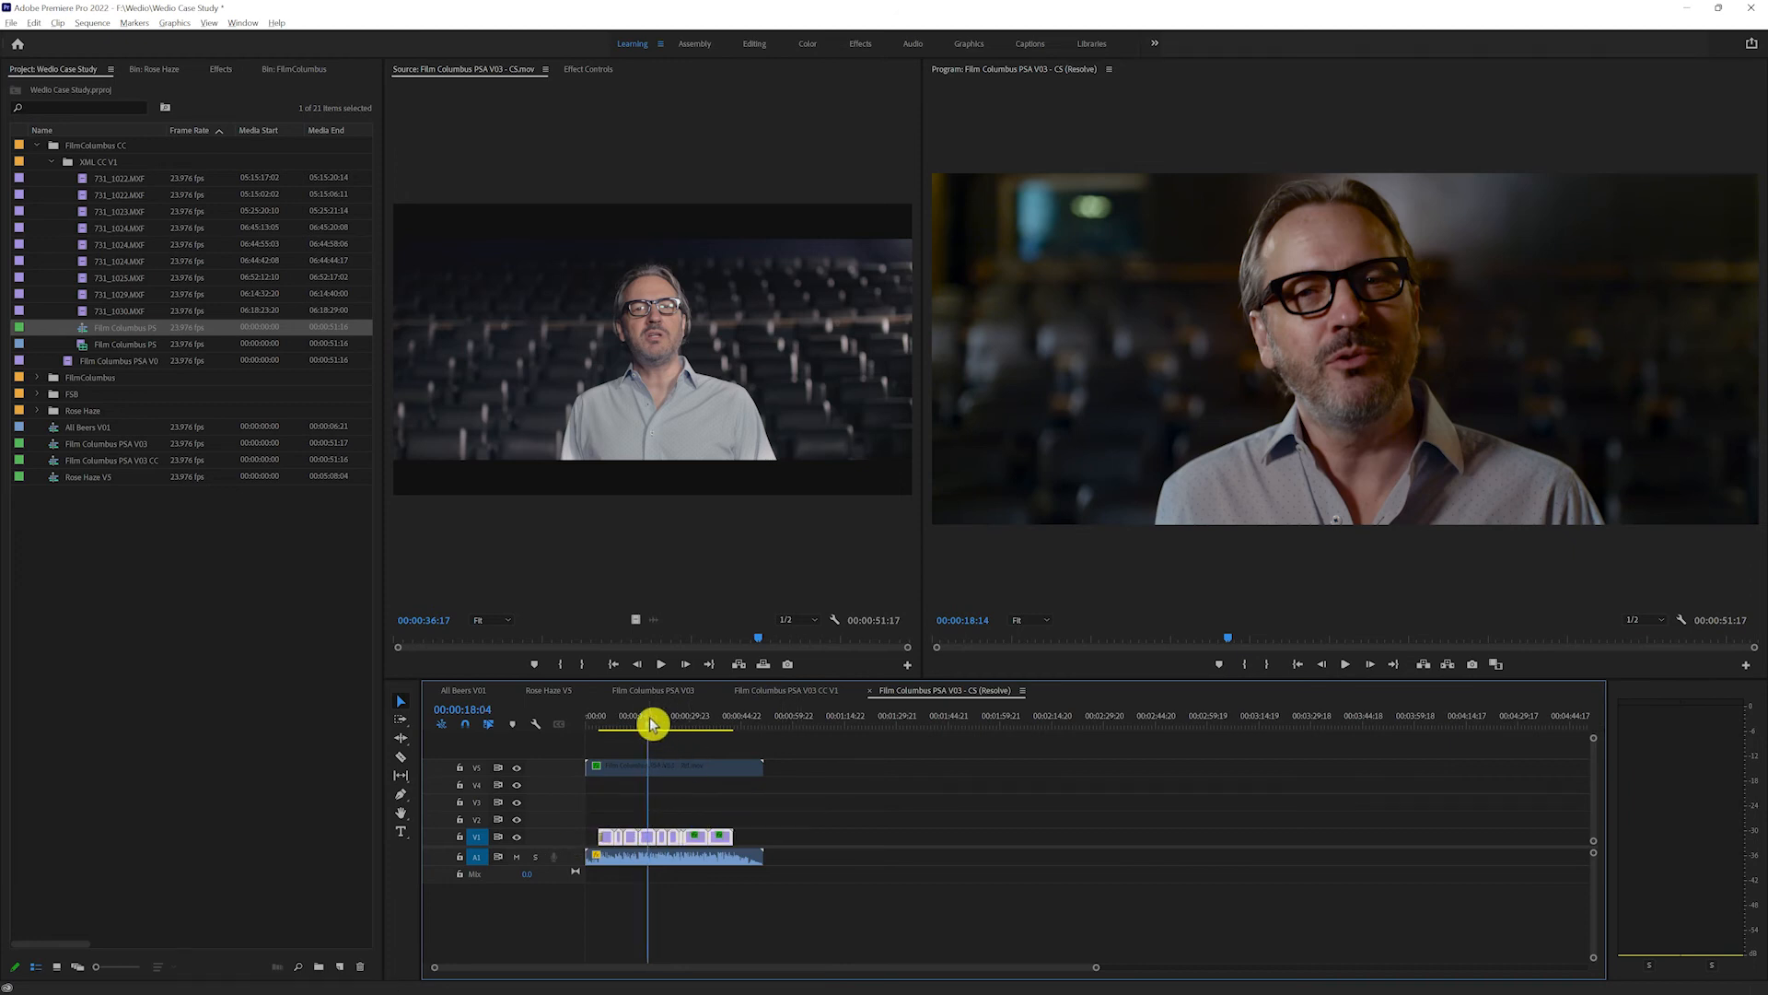
click(611, 721)
right_click(715, 838)
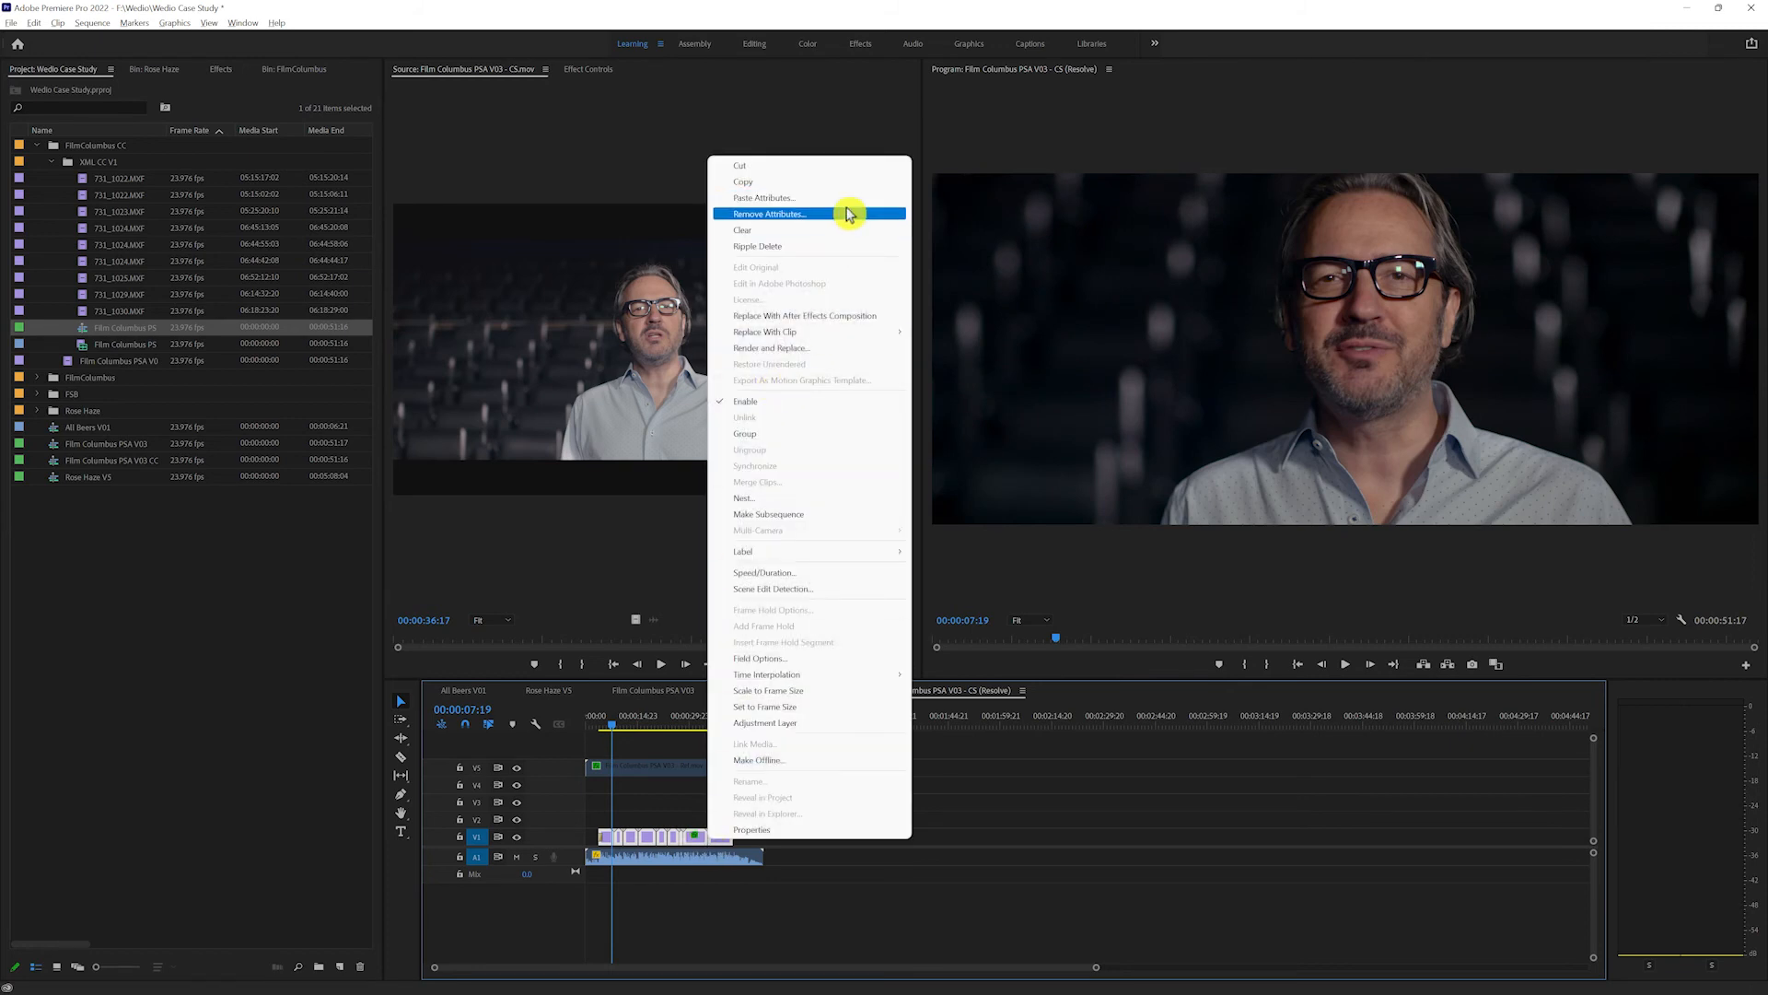
click(848, 214)
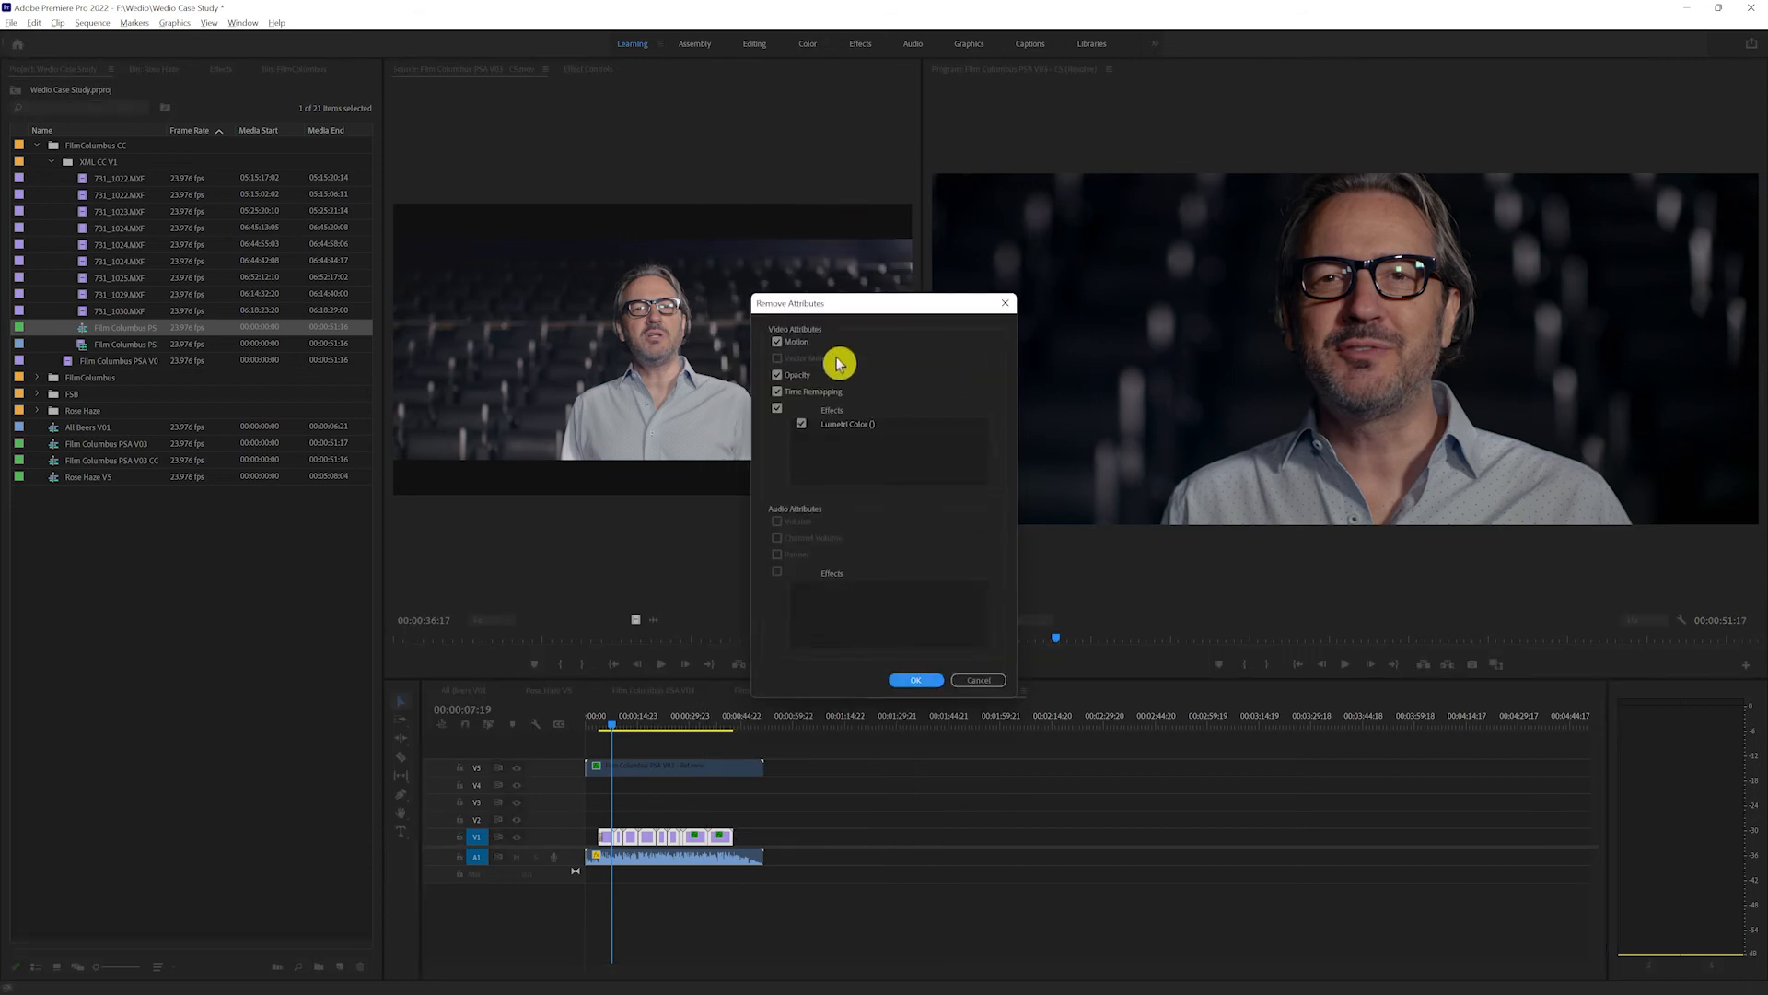
click(796, 345)
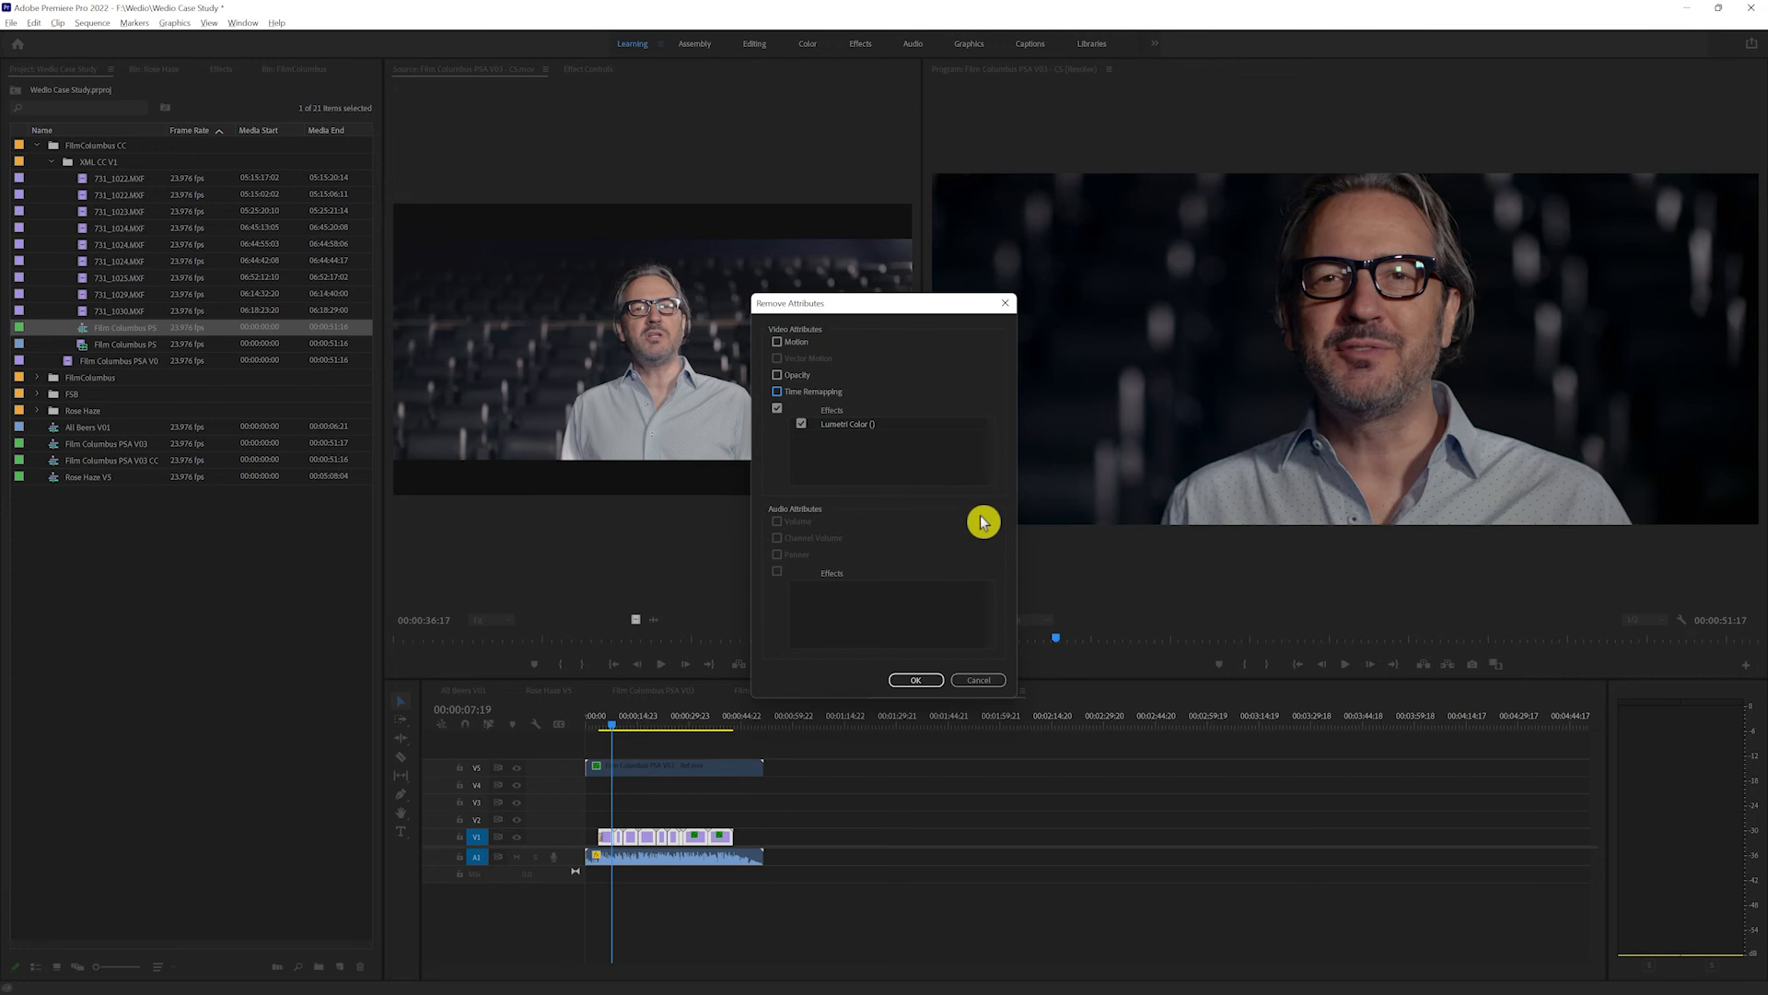
click(935, 680)
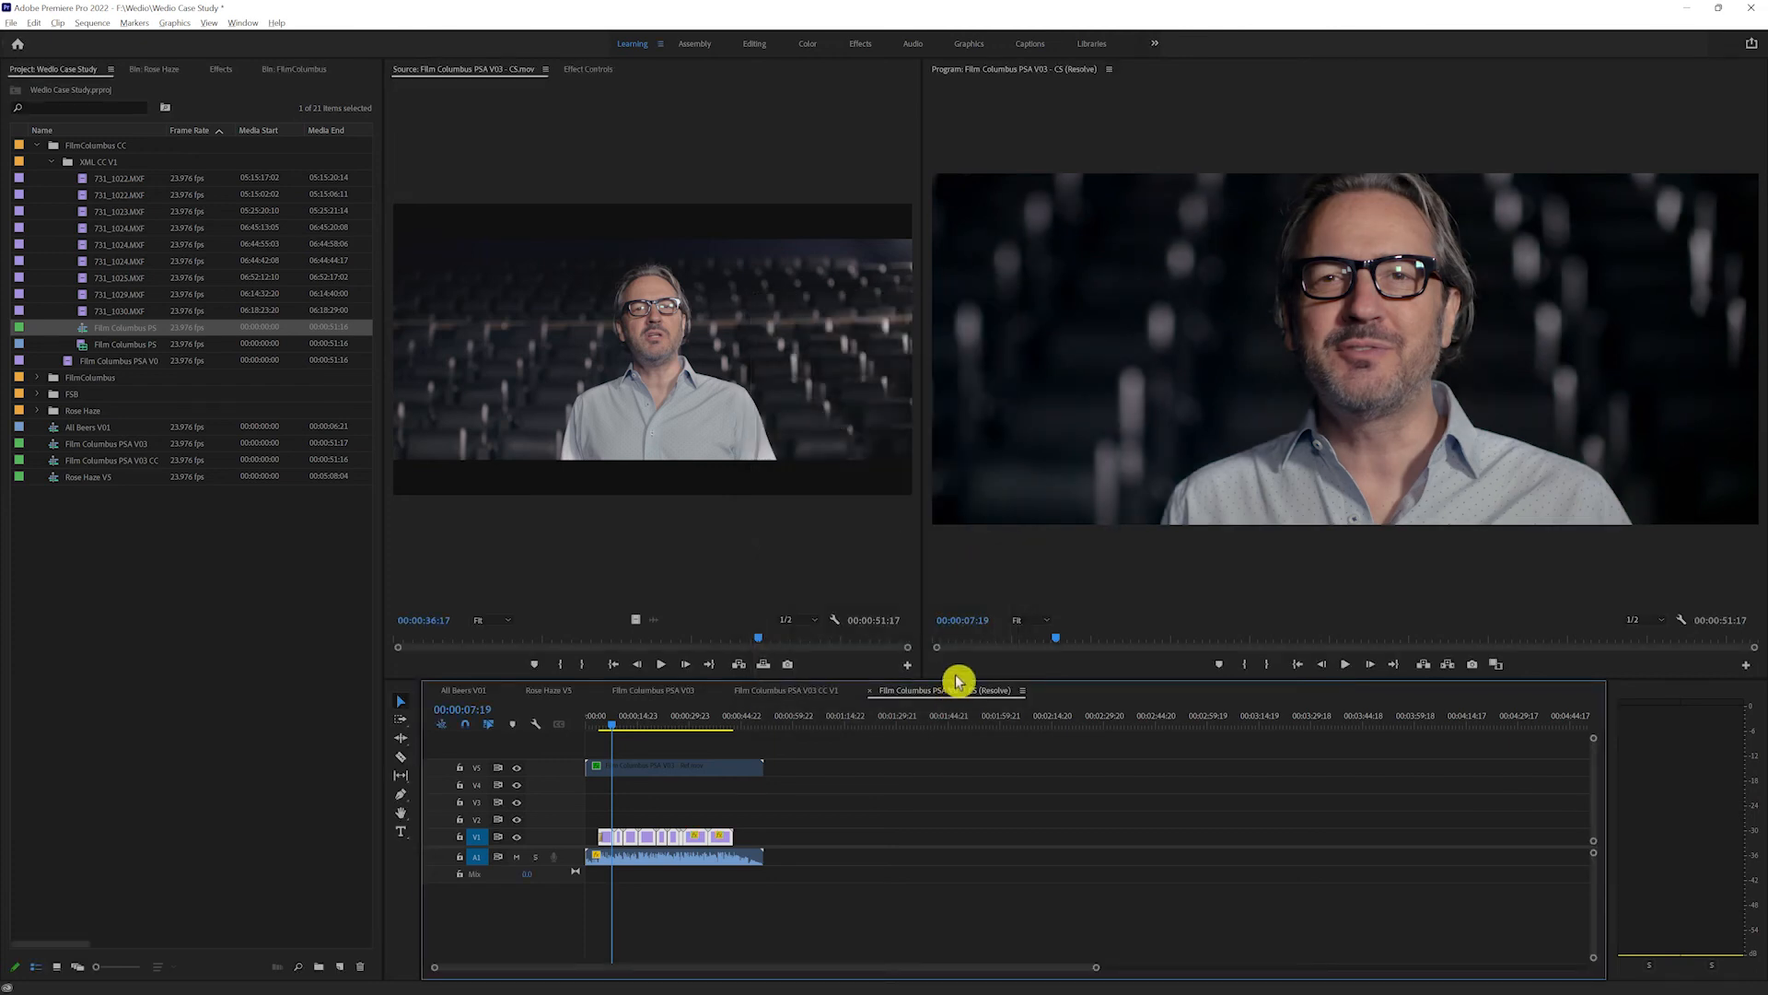
Step: Check the cleaned V1 clips, copy them all, and return to the Film Columbus PSA V03 CC V1 sequence
drag(603, 718, 697, 724)
drag(798, 816, 594, 842)
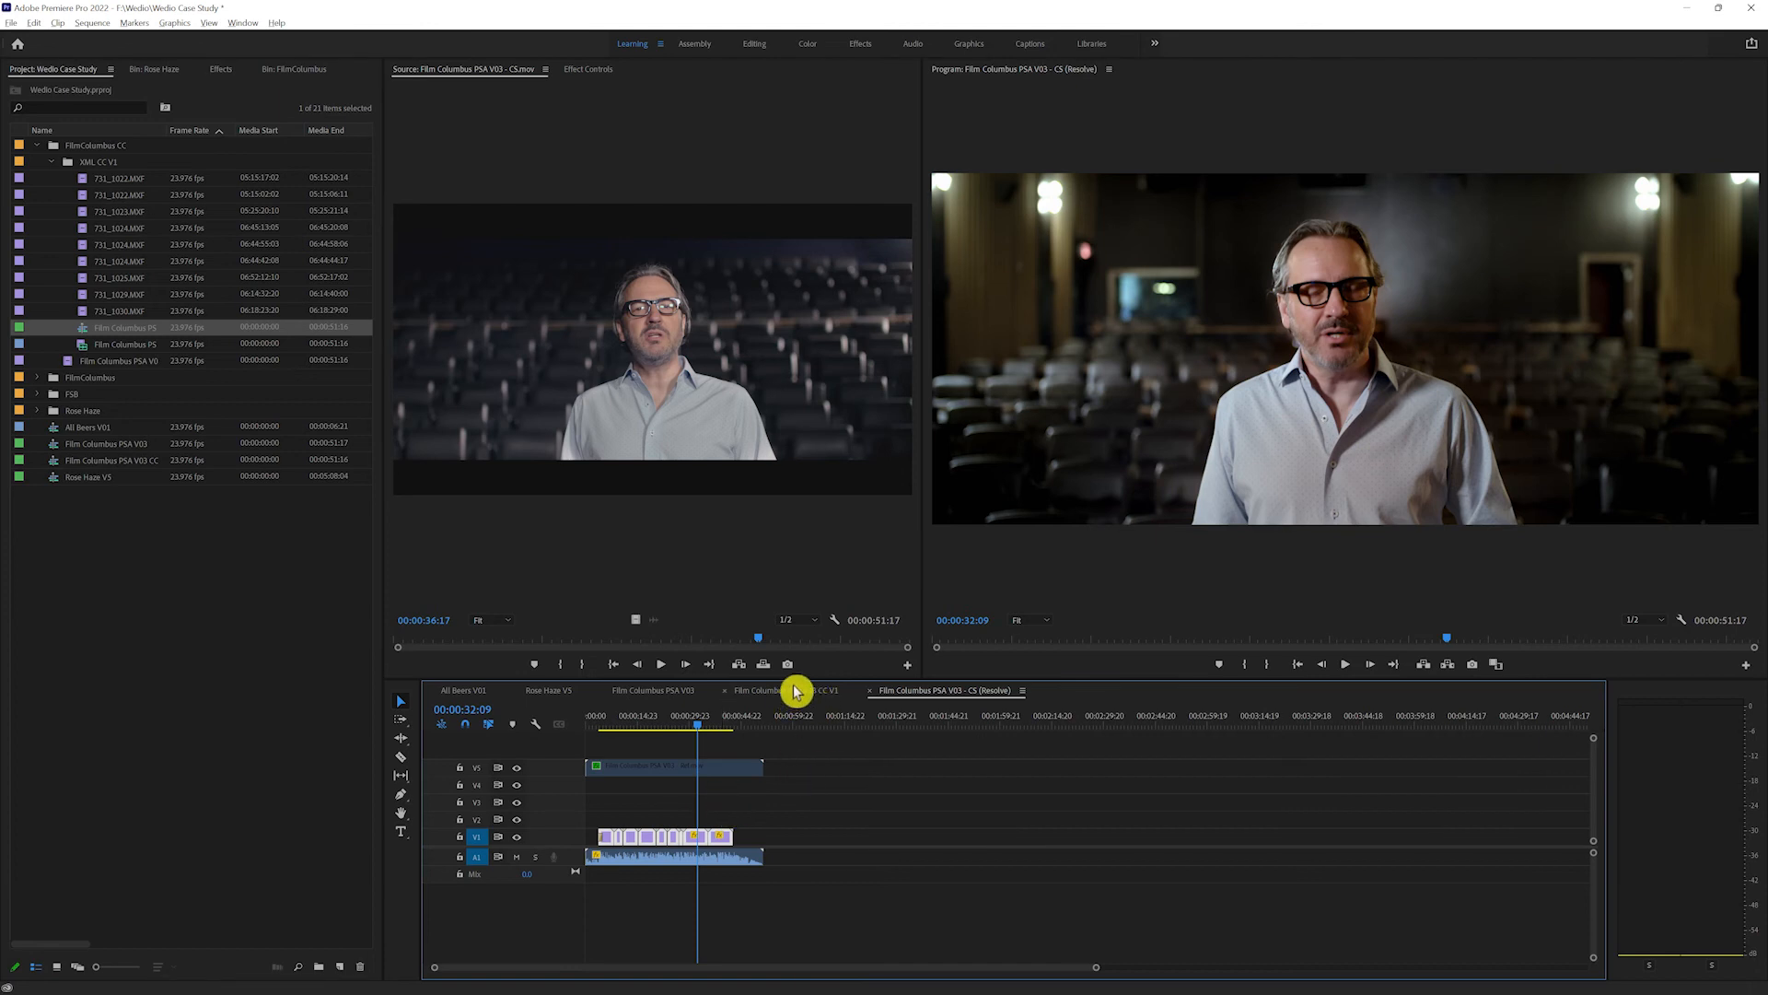
click(783, 694)
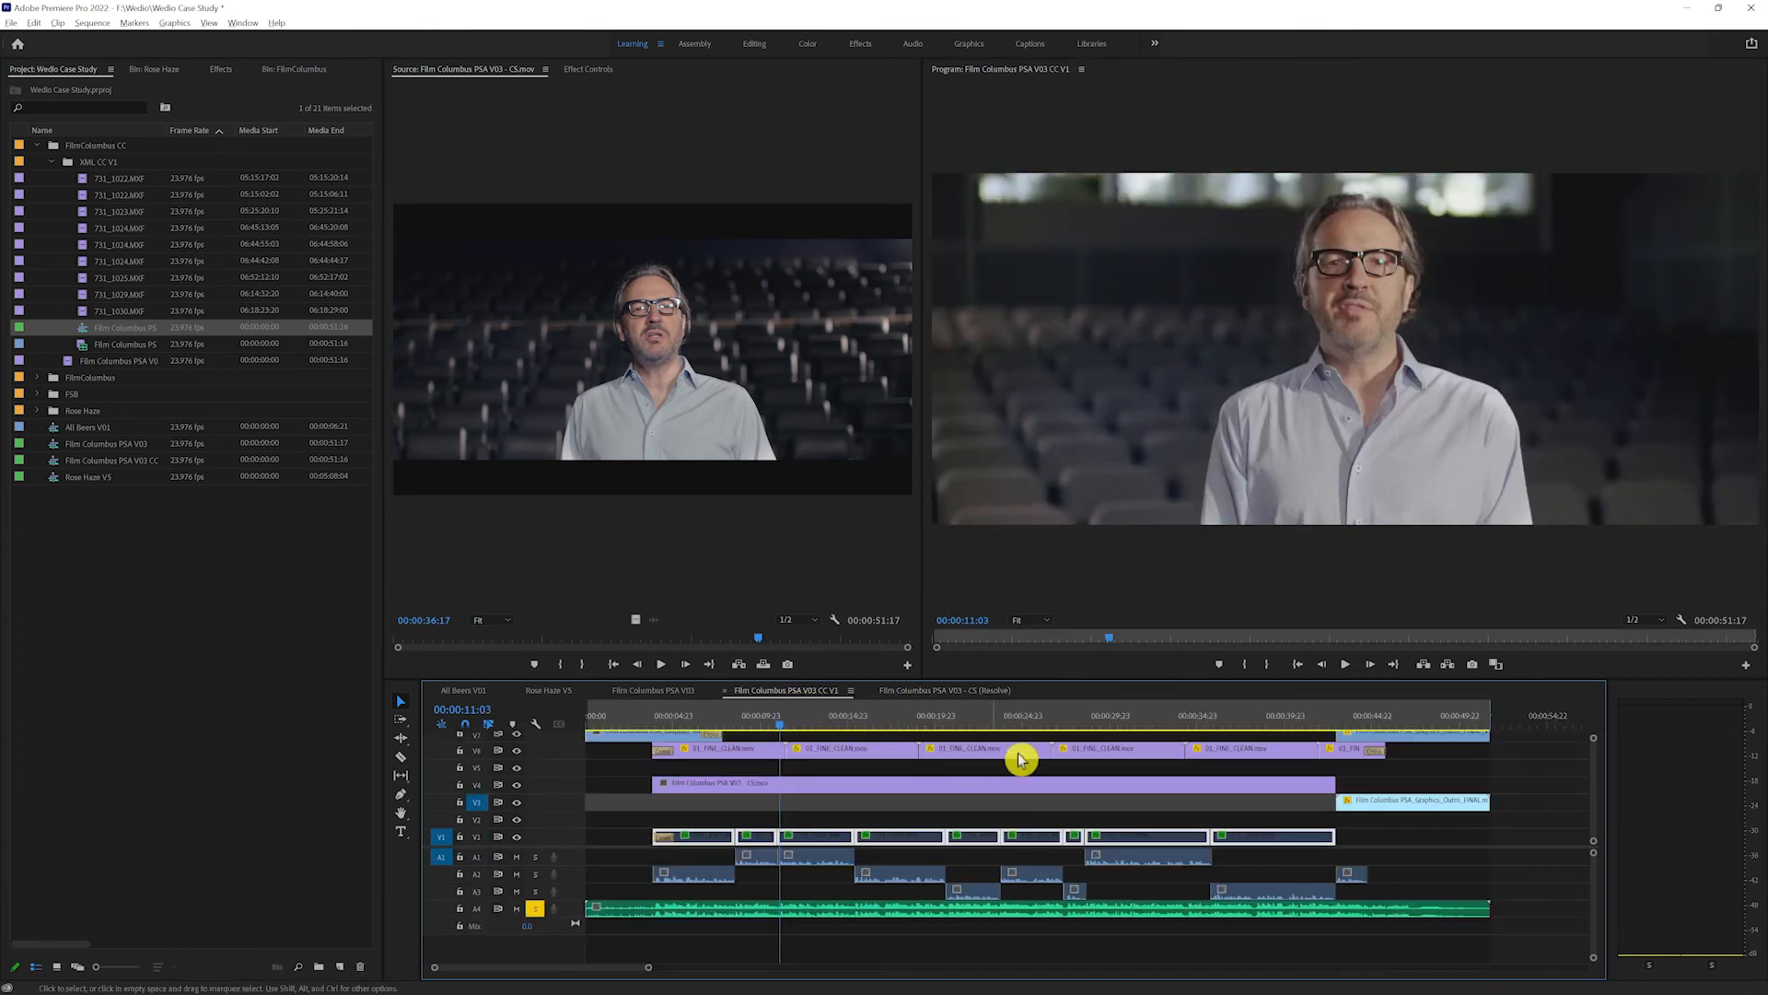
Step: Place the playhead past the end of the sequence and move the Film Columbus PSA V03 - CS movie clip from V4 to V3
click(1521, 723)
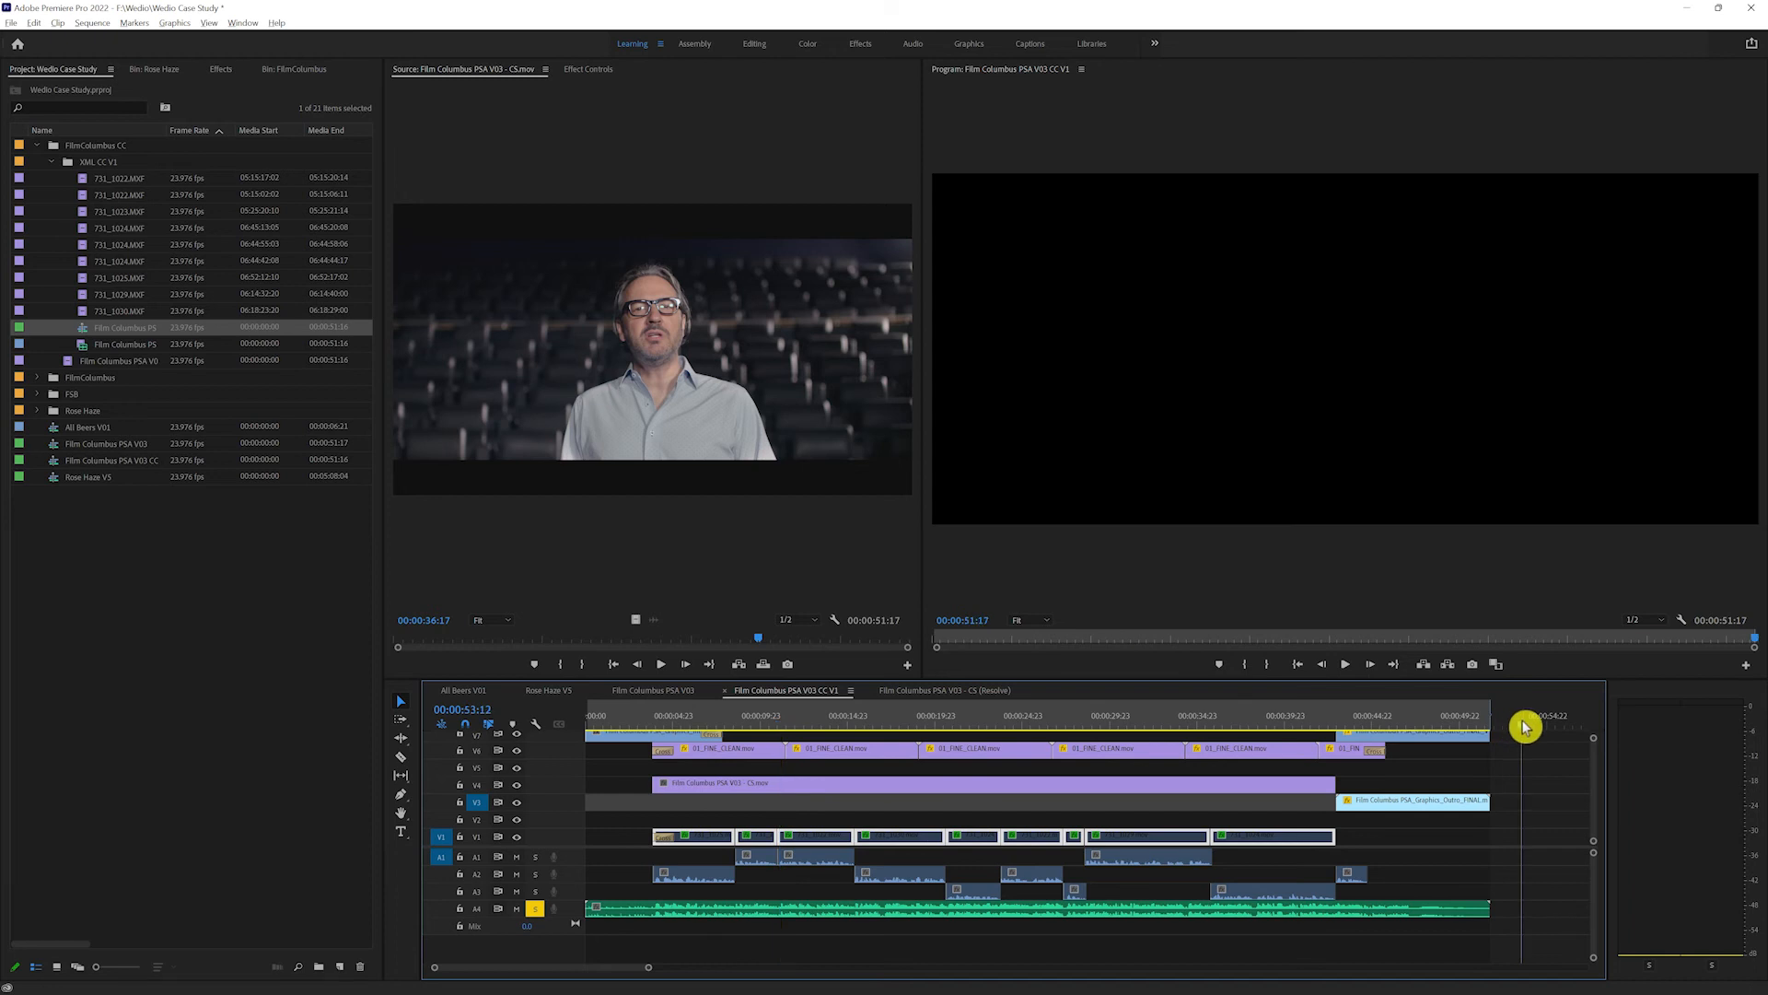
click(1236, 789)
drag(1236, 789, 1228, 802)
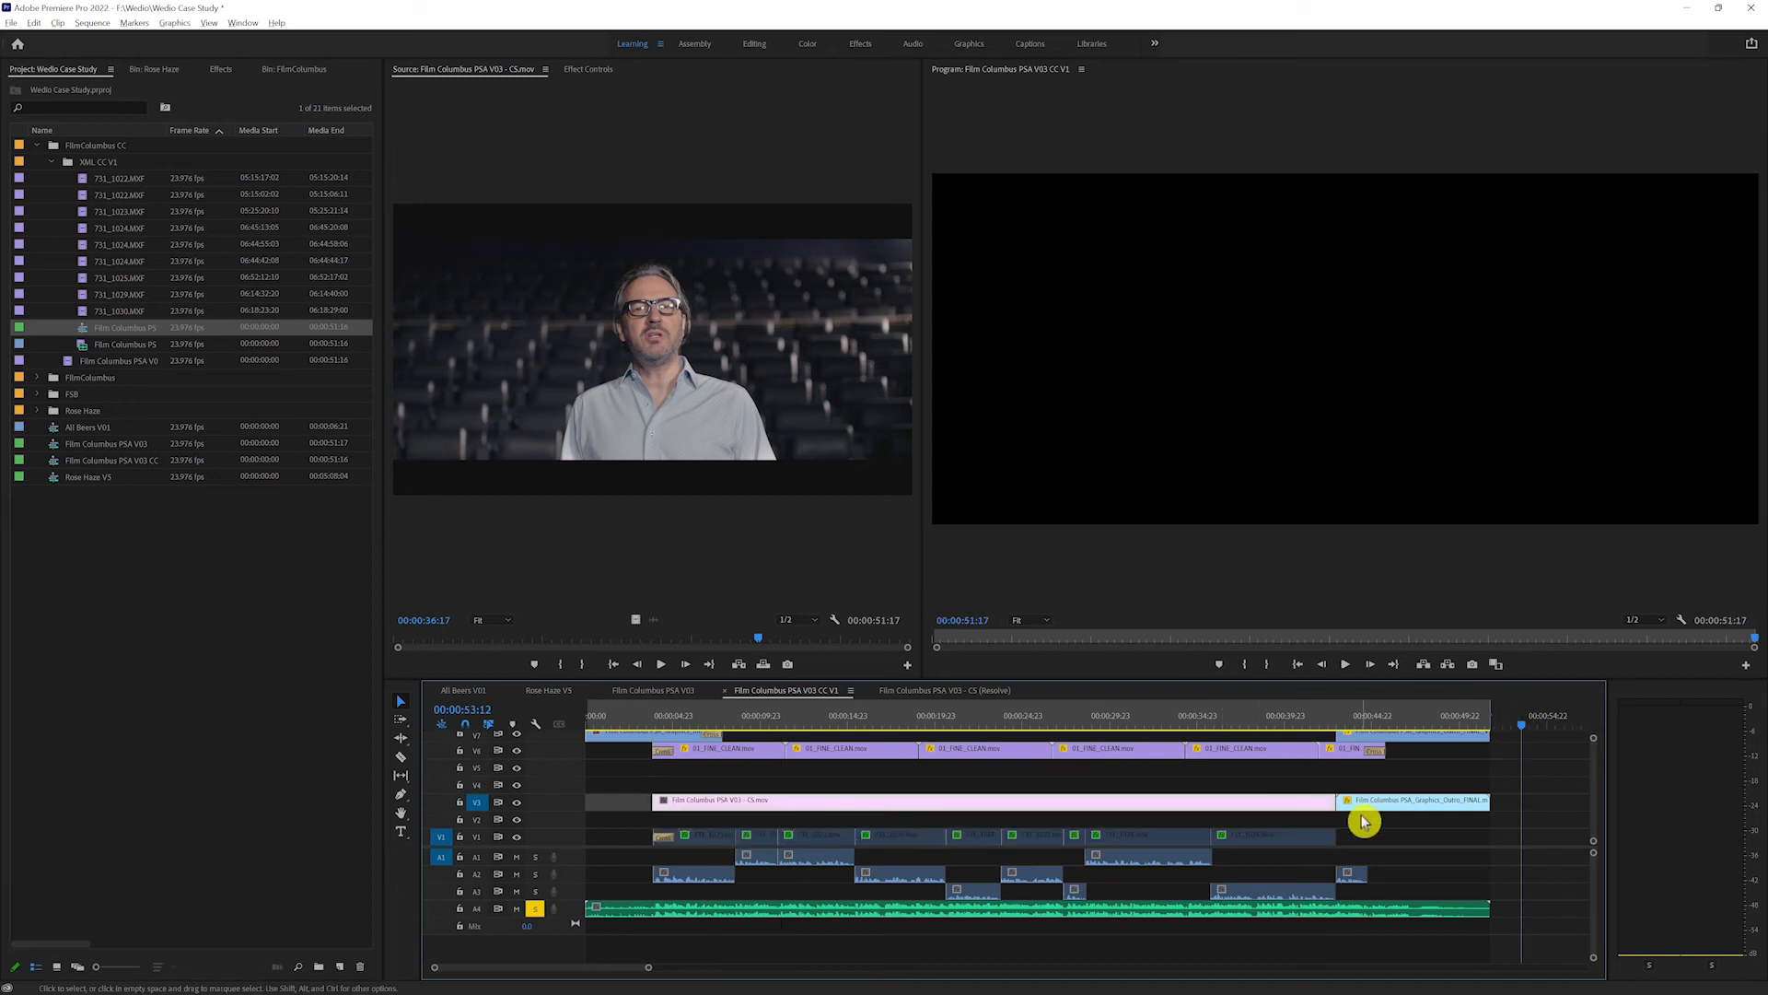
Step: Paste the copied clips and align them on V4 with the original cut, in place of the Film Columbus PSA V03 - CS movie
click(1388, 823)
click(1560, 776)
key(ctrl+v)
key(backslash)
drag(1204, 808, 715, 782)
click(669, 717)
key(=)
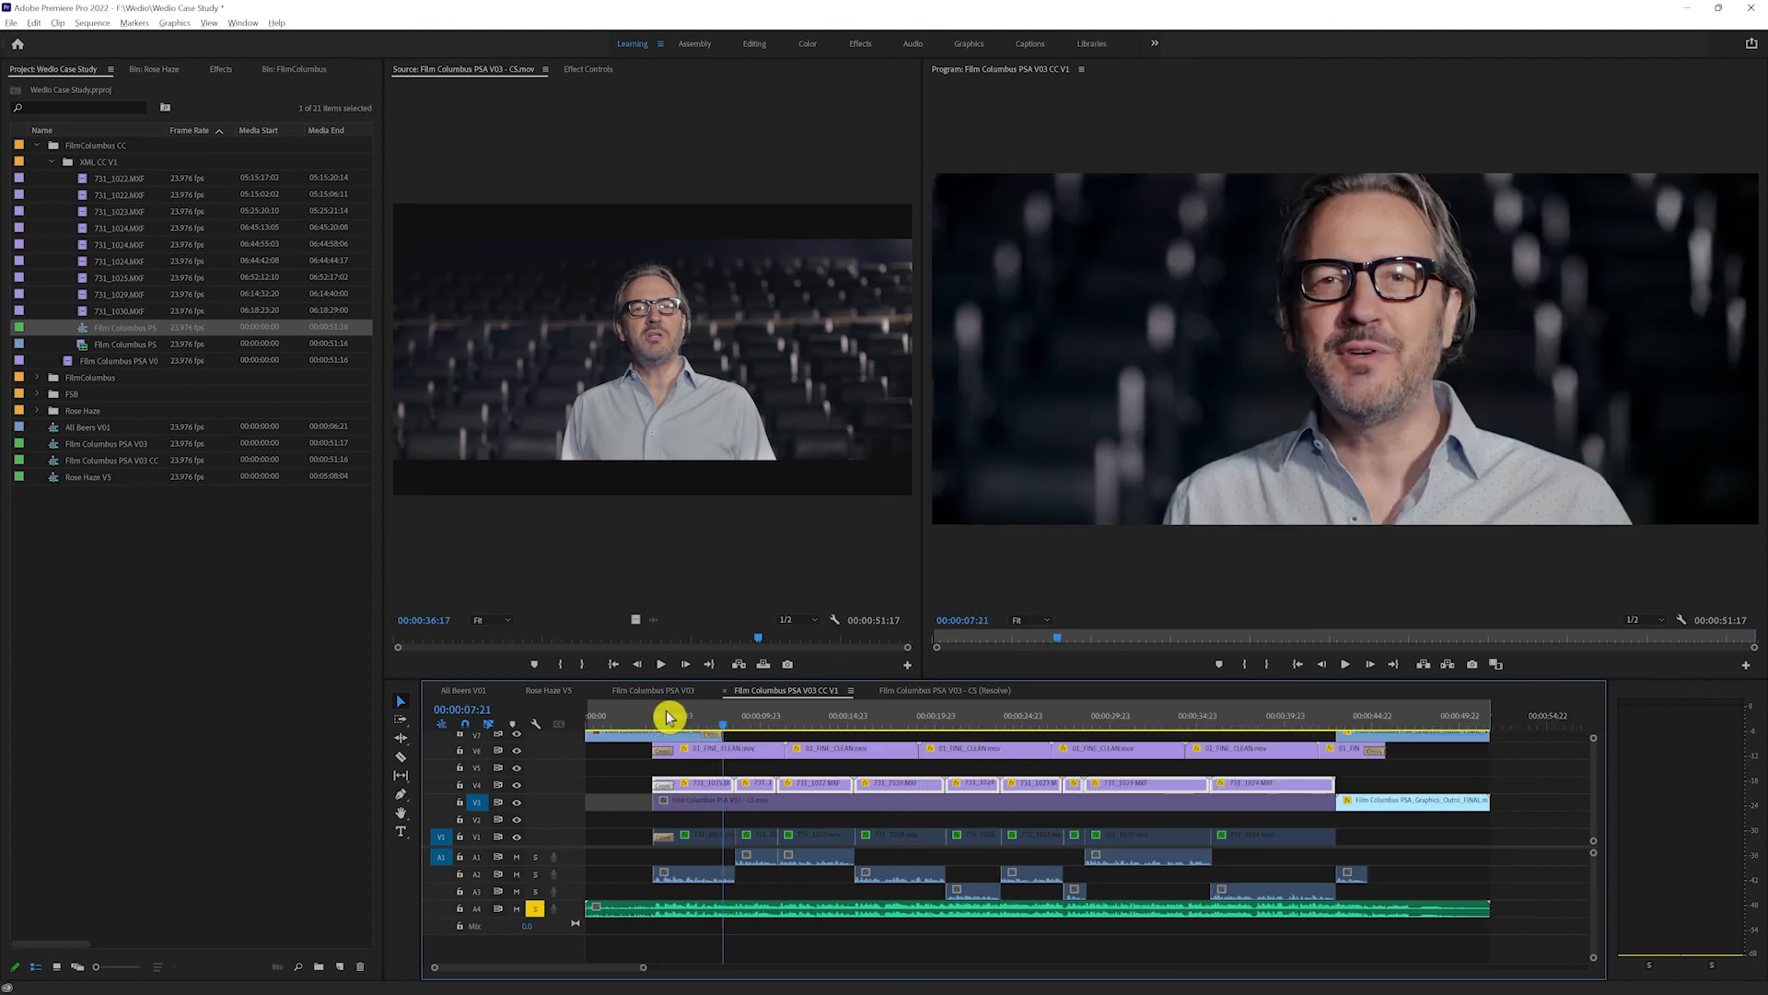
key(=)
key(=)
key(=)
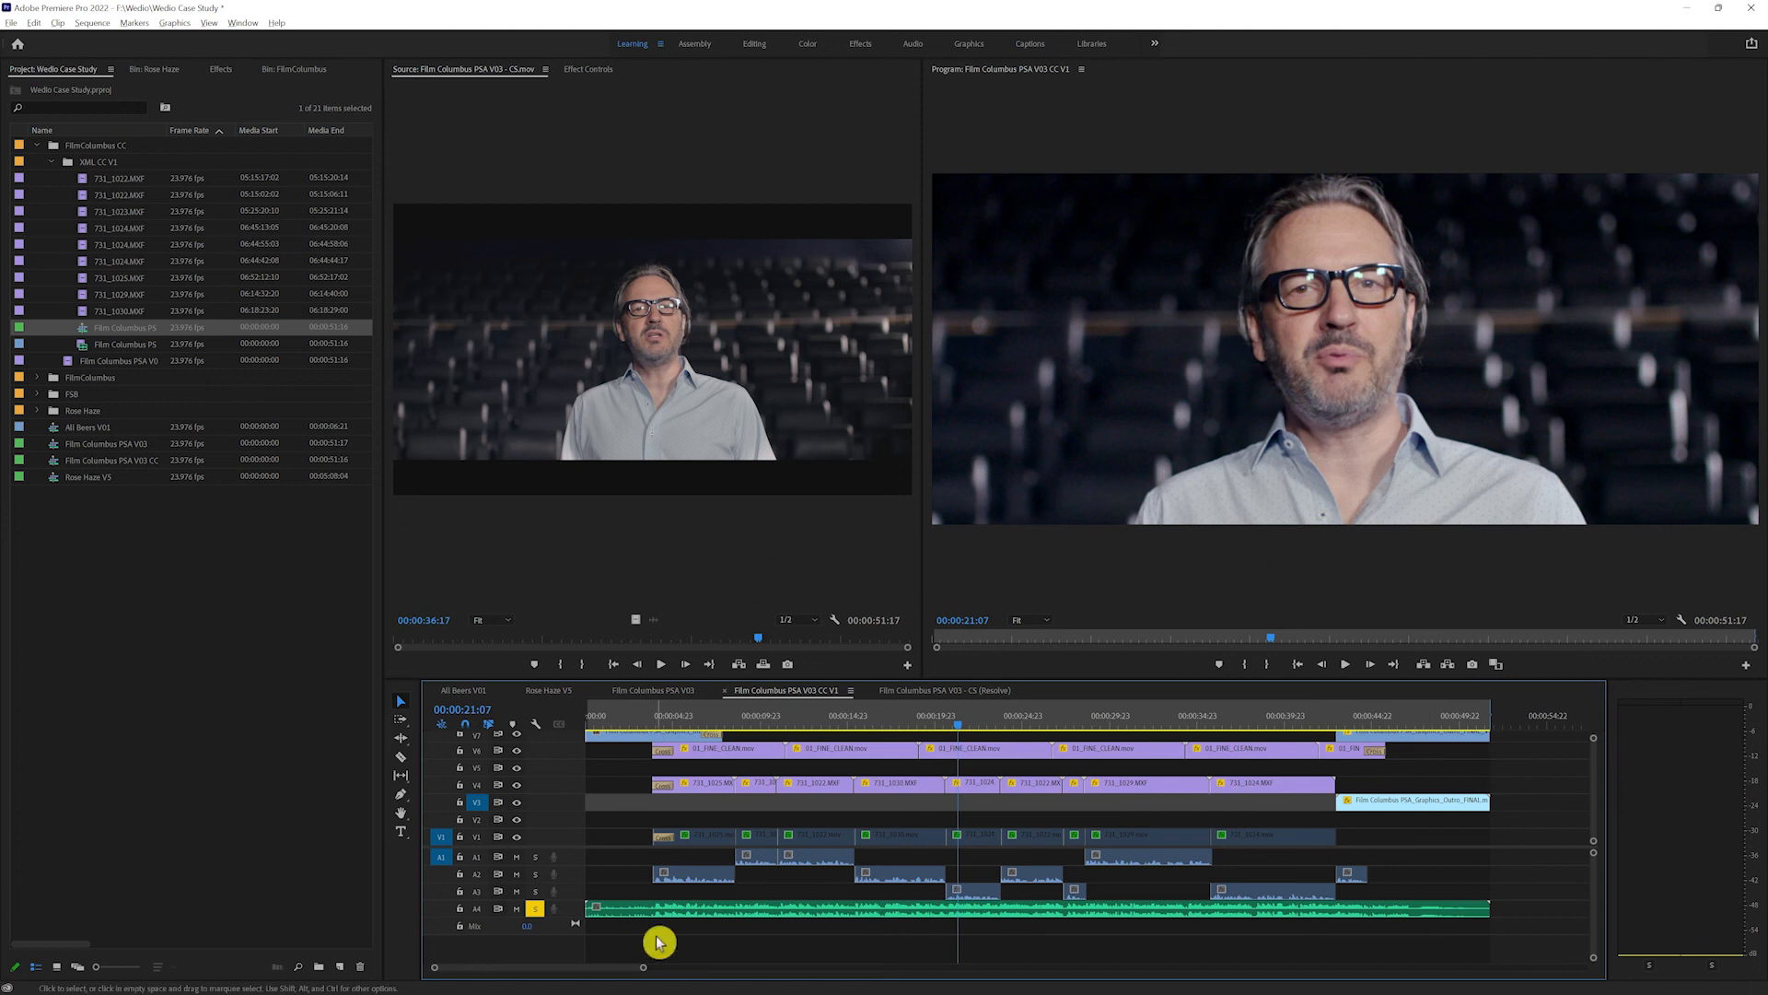
Step: Open File Explorer and browse the One Touch (F:) drive for the Film Columbus PSA V03 Original movie to import
key(super+e)
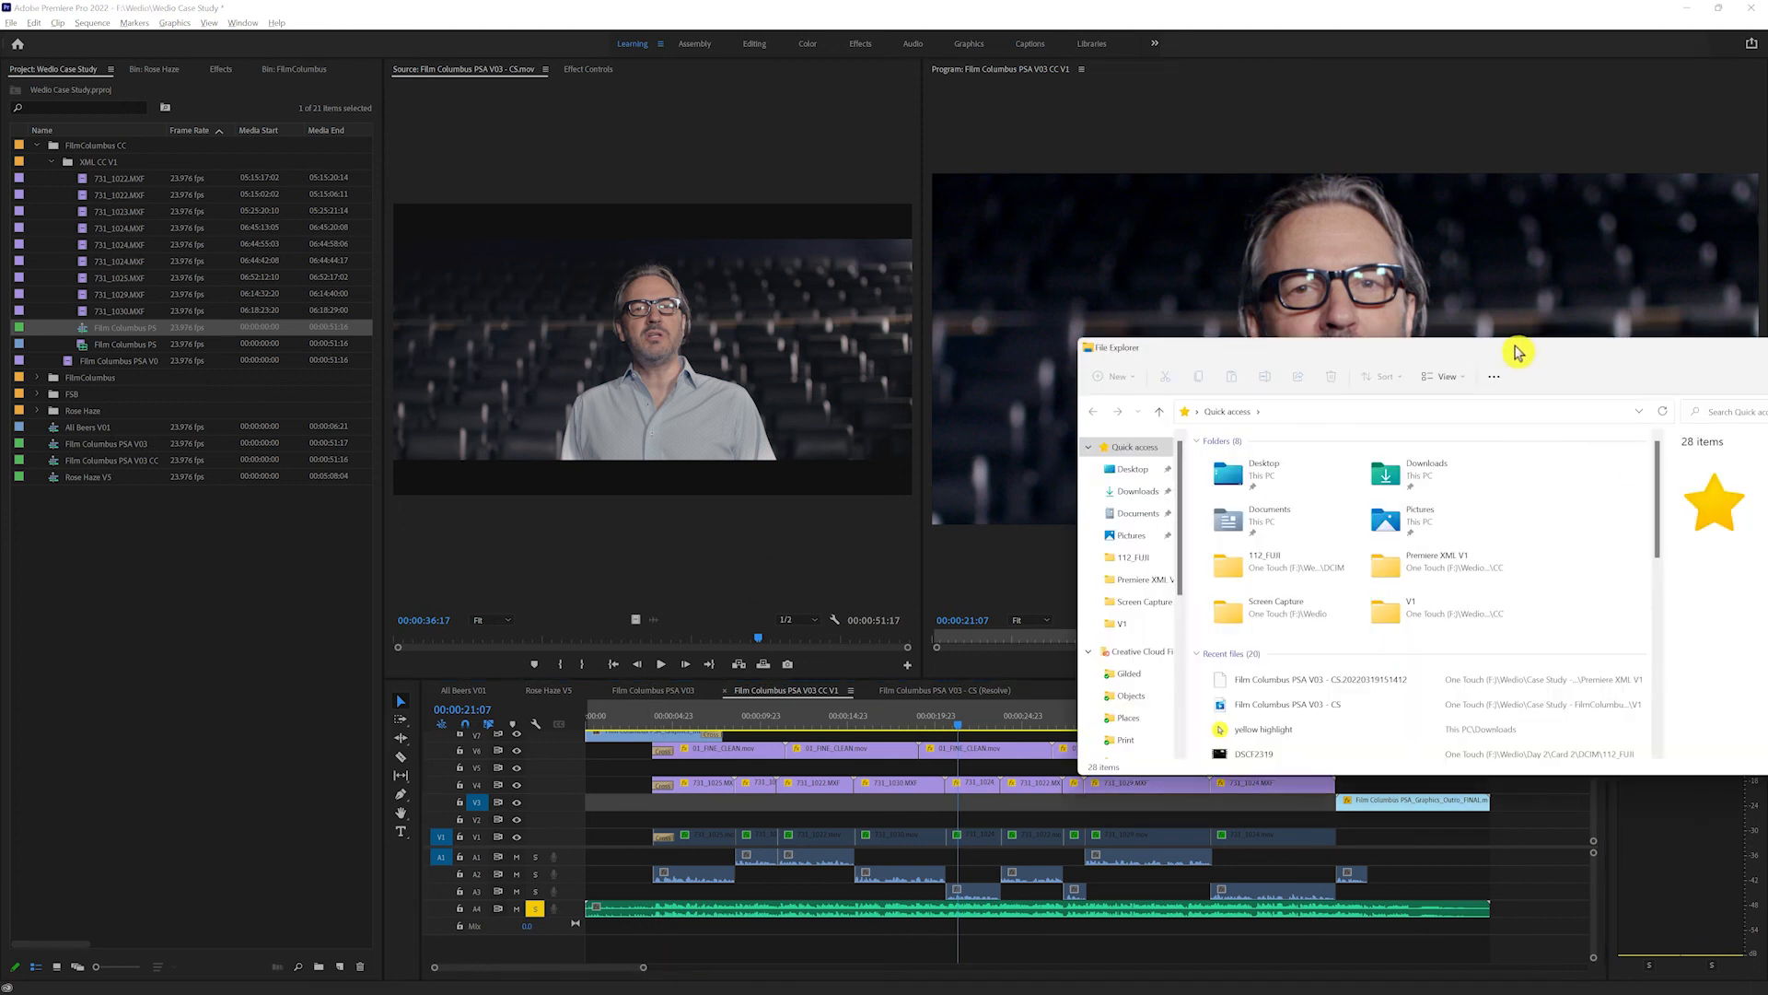
drag(1517, 352, 1211, 385)
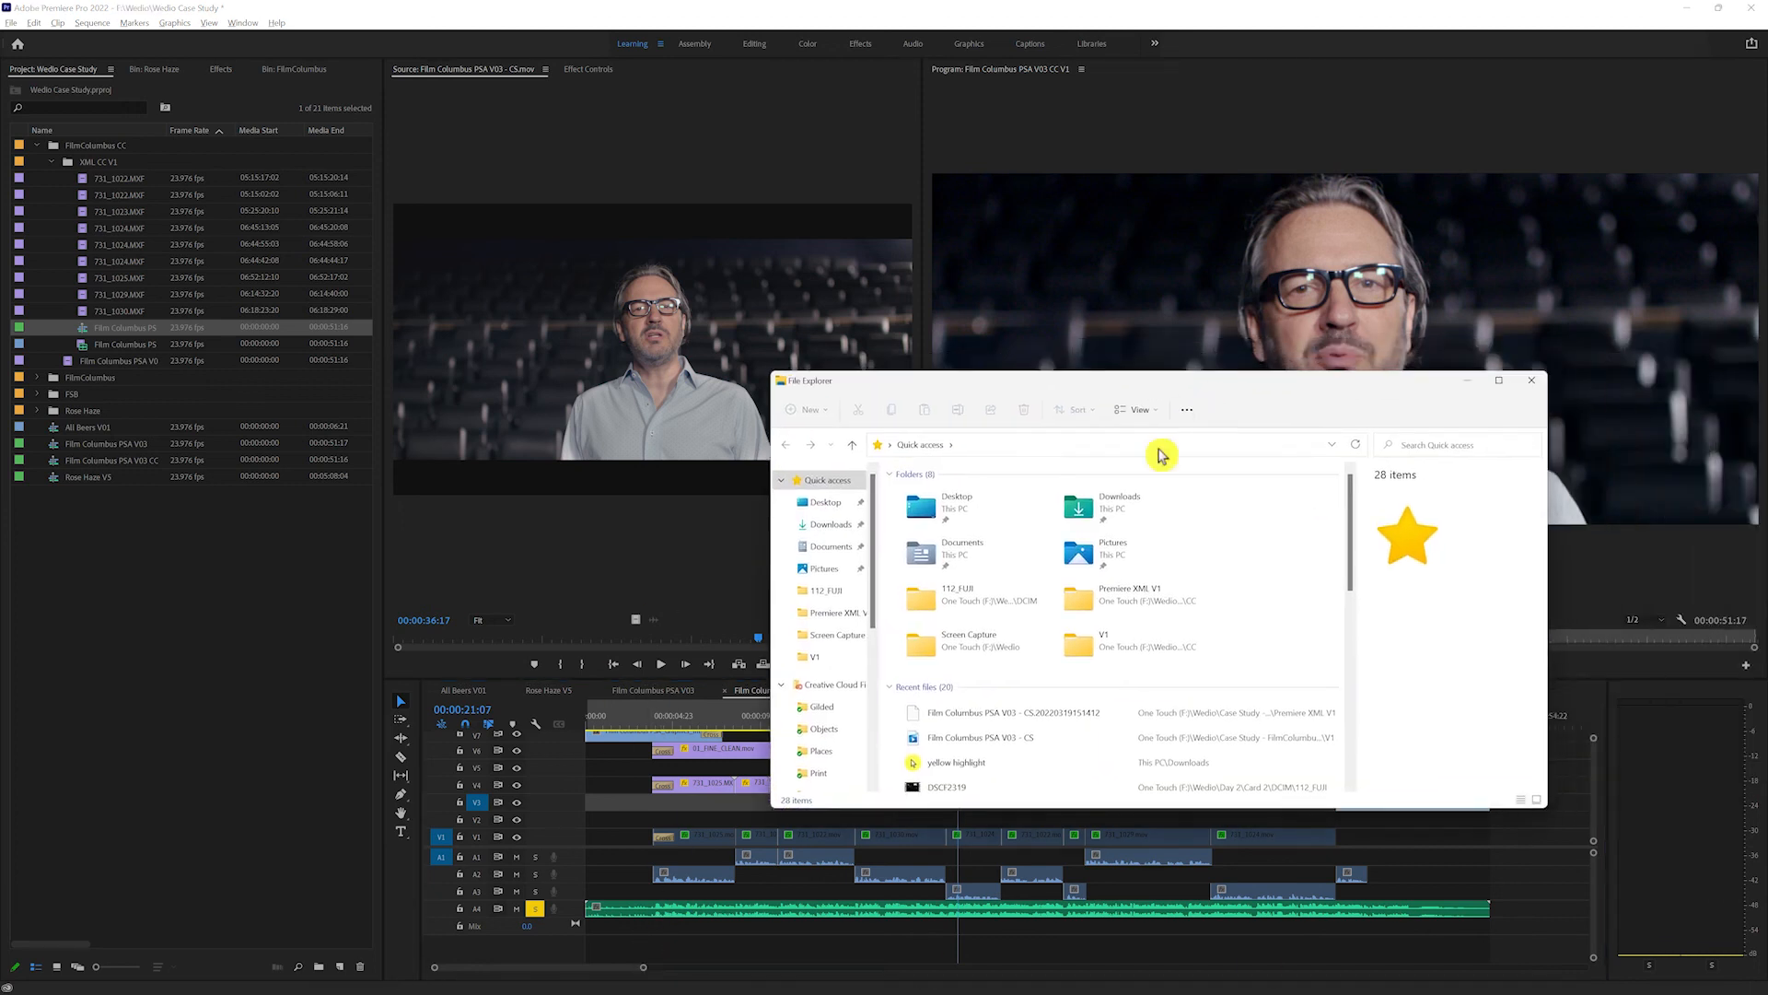
drag(877, 611, 878, 752)
click(846, 755)
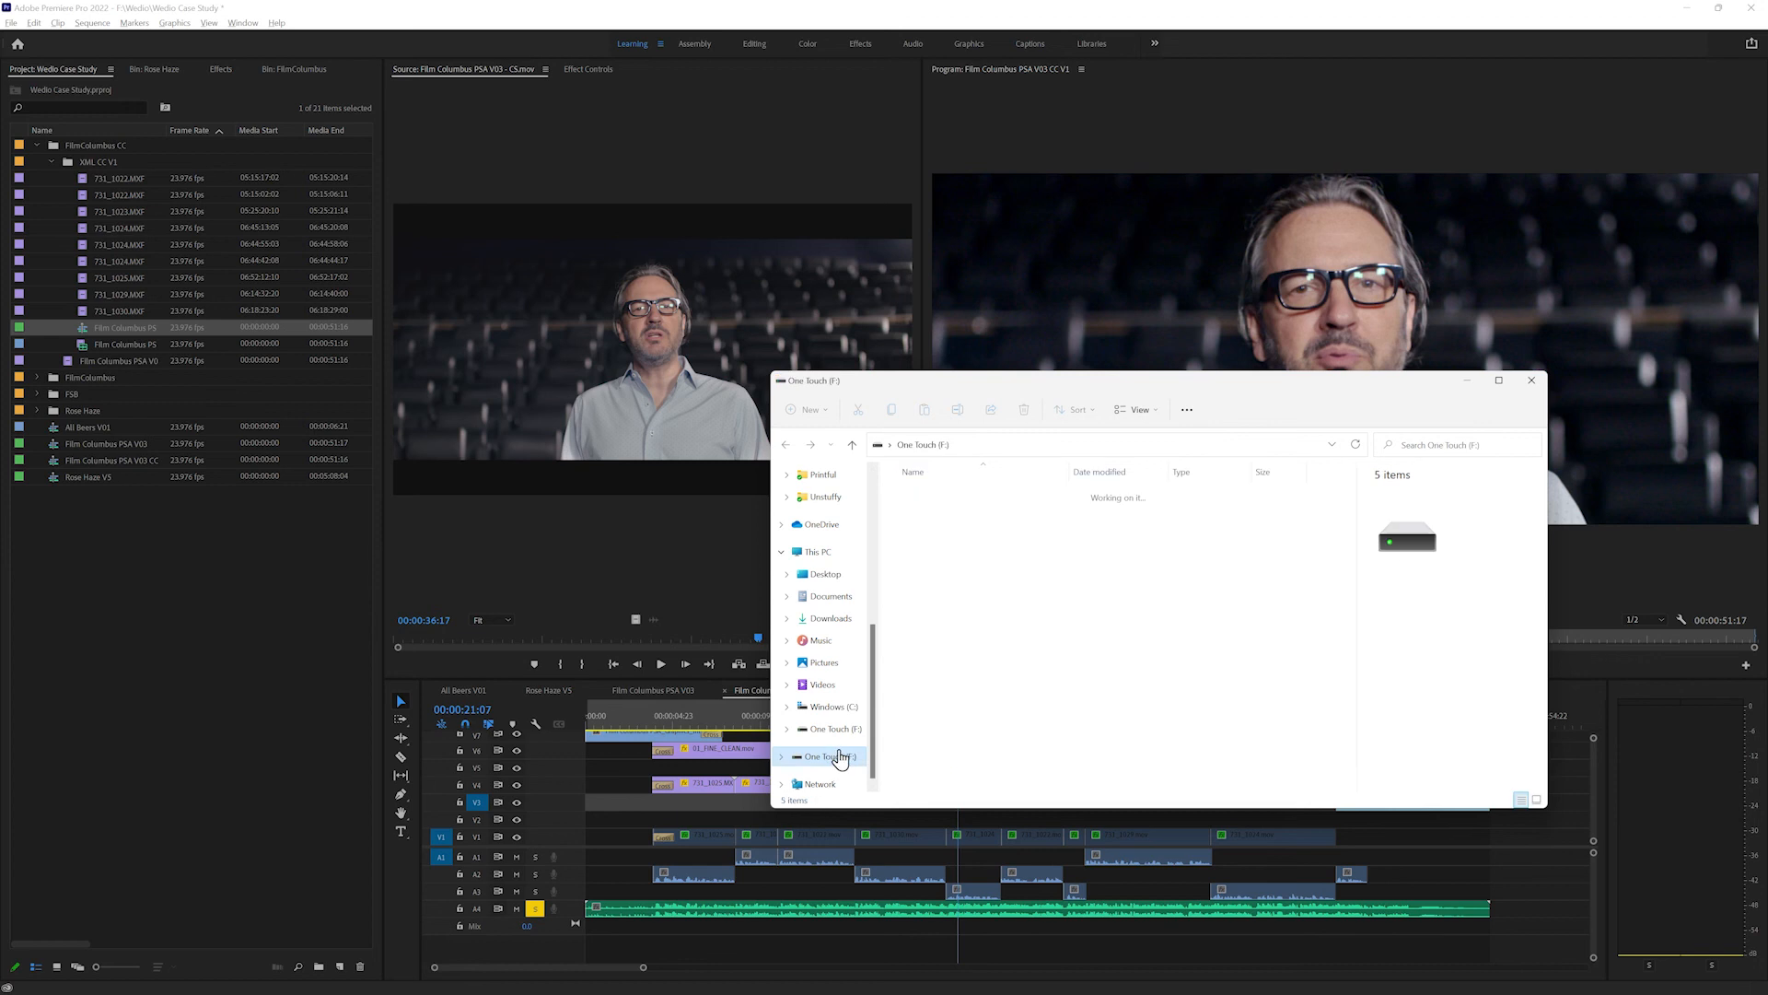
click(994, 502)
double_click(995, 502)
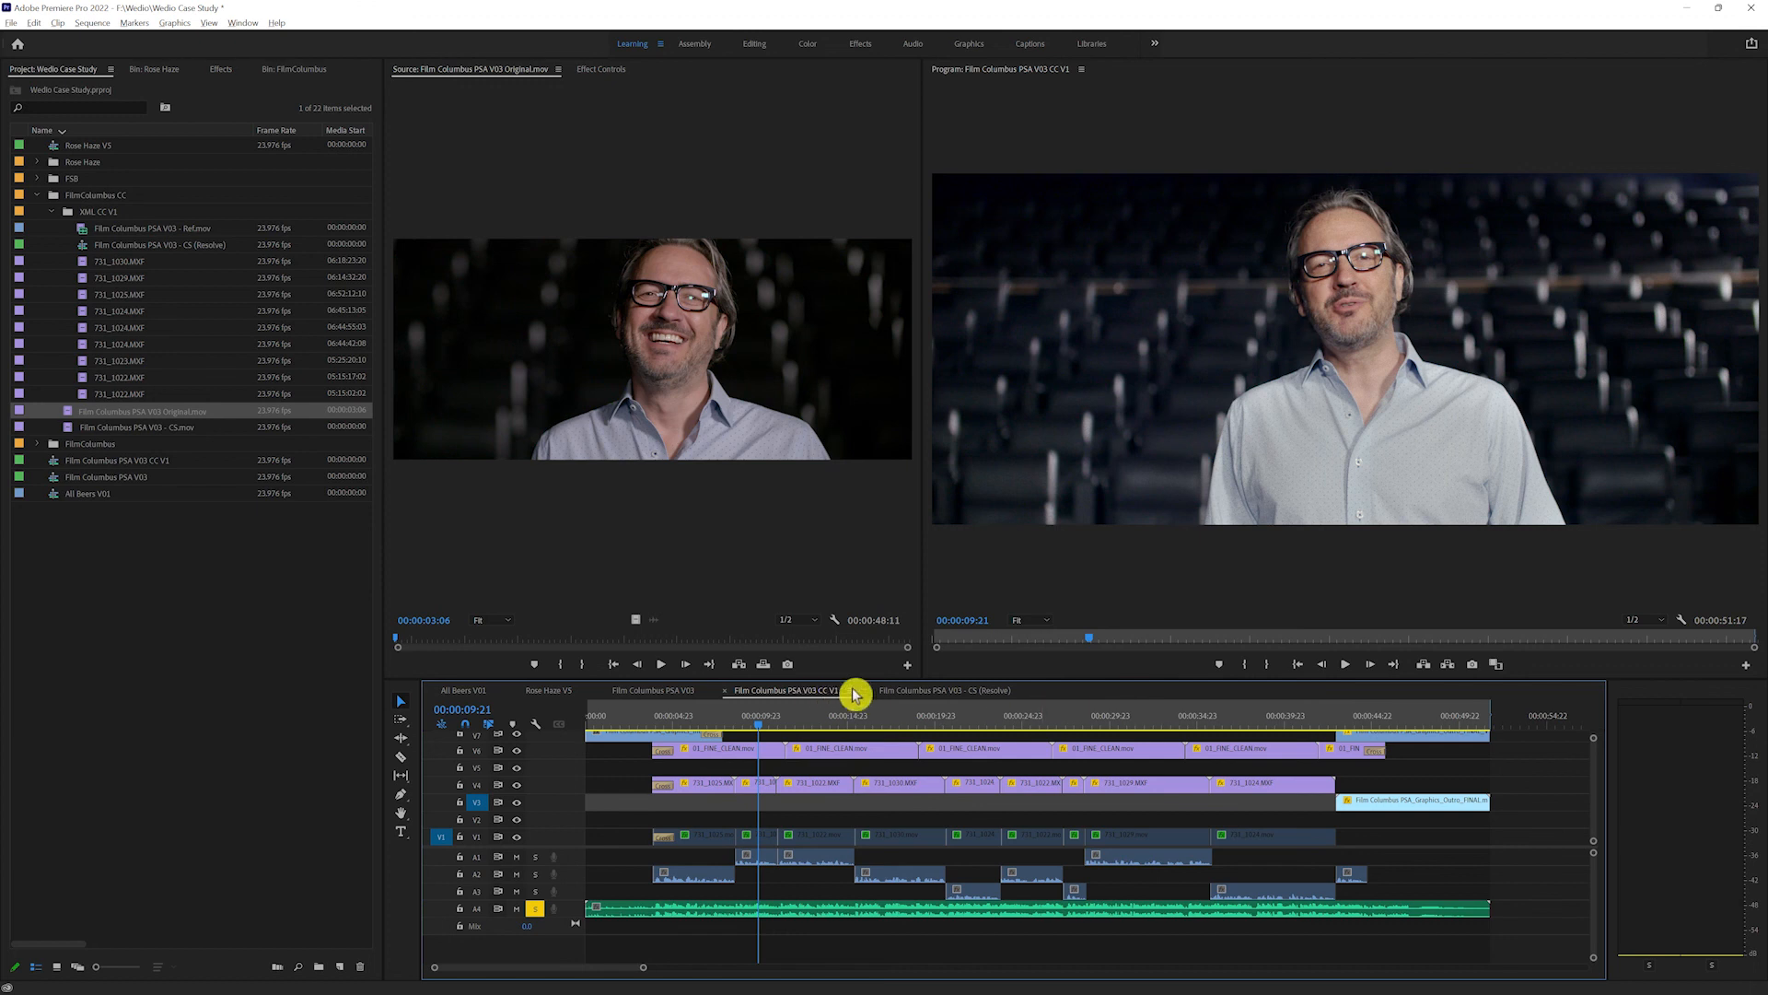
Step: Scrub the CC V1 sequence and switch off the FINE_CLEAN clips on V6 to view the picture without them
drag(779, 732, 1172, 718)
click(1366, 761)
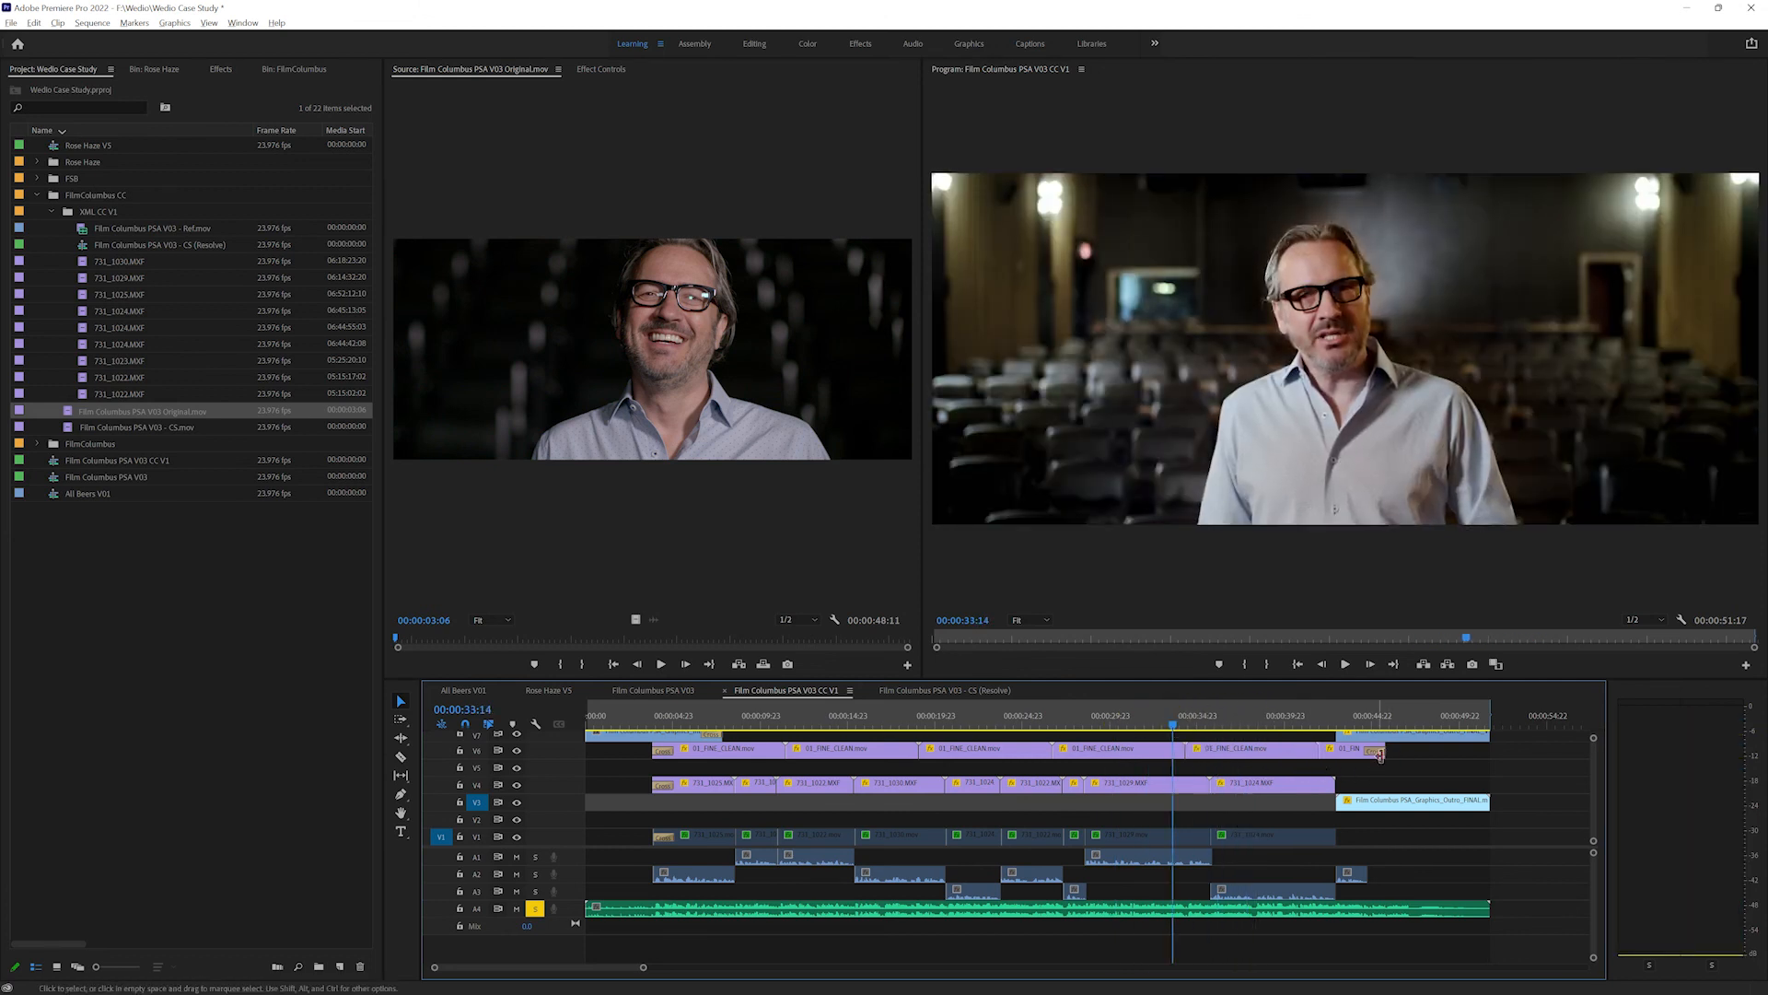
drag(1400, 750, 730, 758)
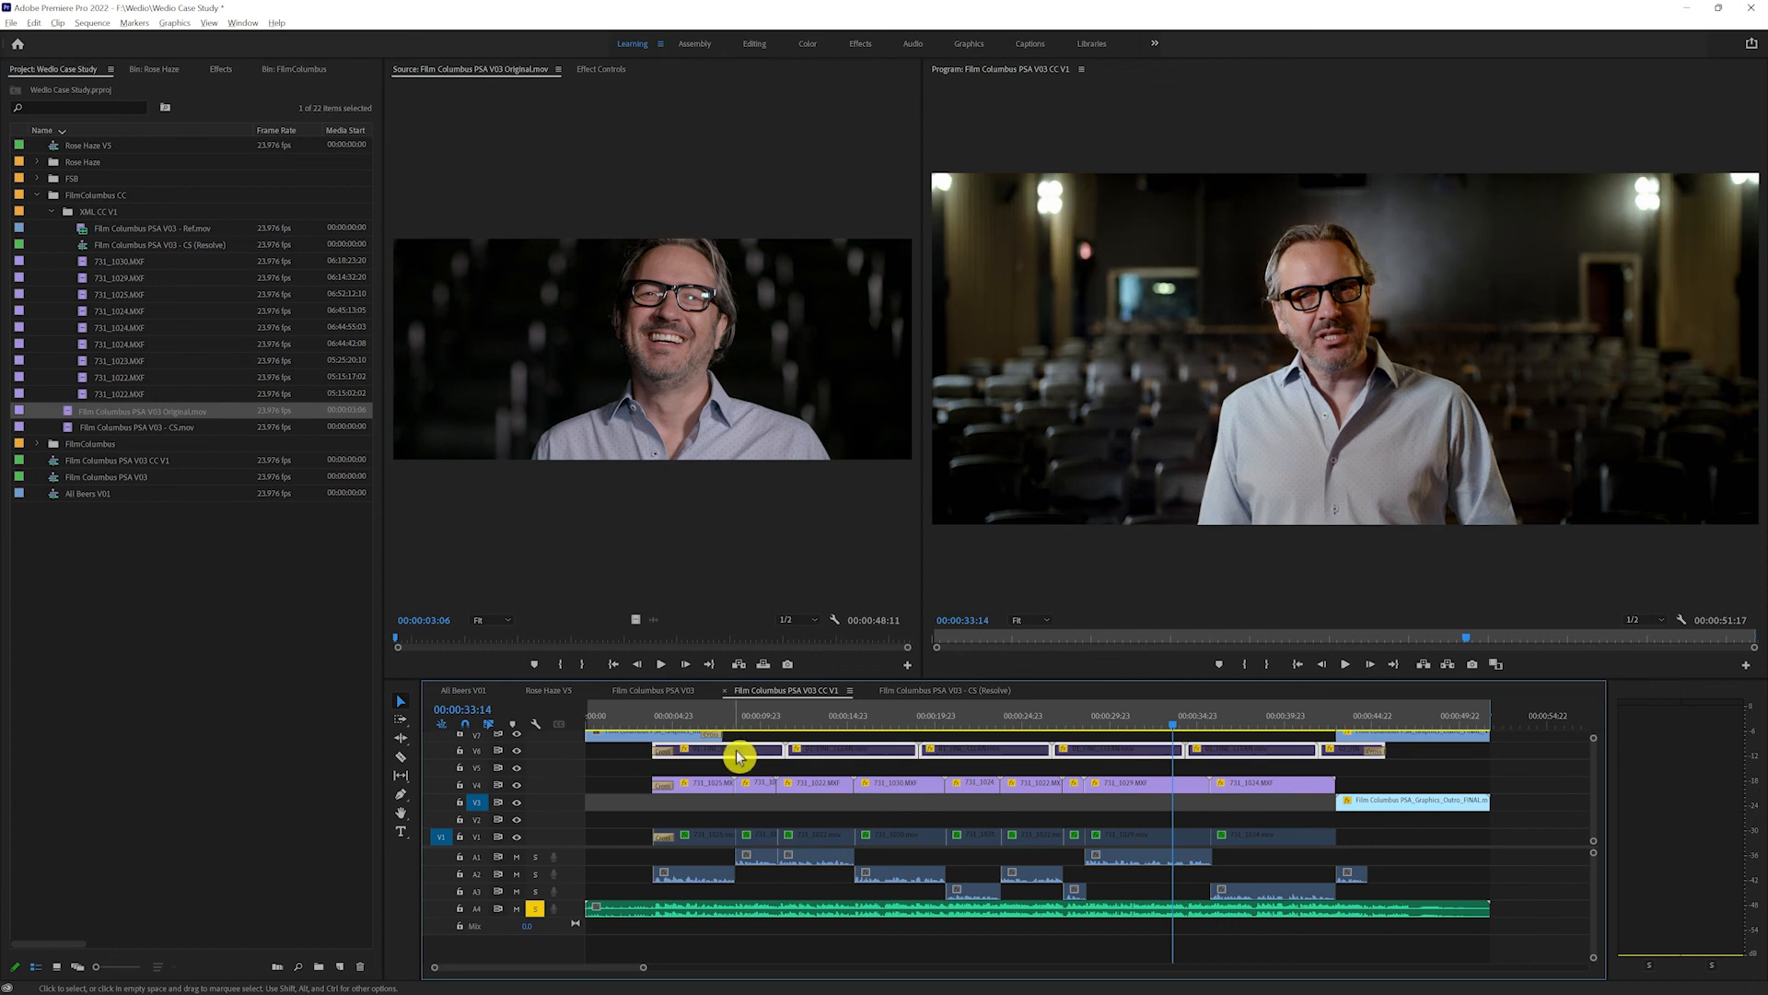
Step: Enlarge the source monitor and scrub the sequence to compare the original movie with the graded picture
drag(1147, 715, 718, 715)
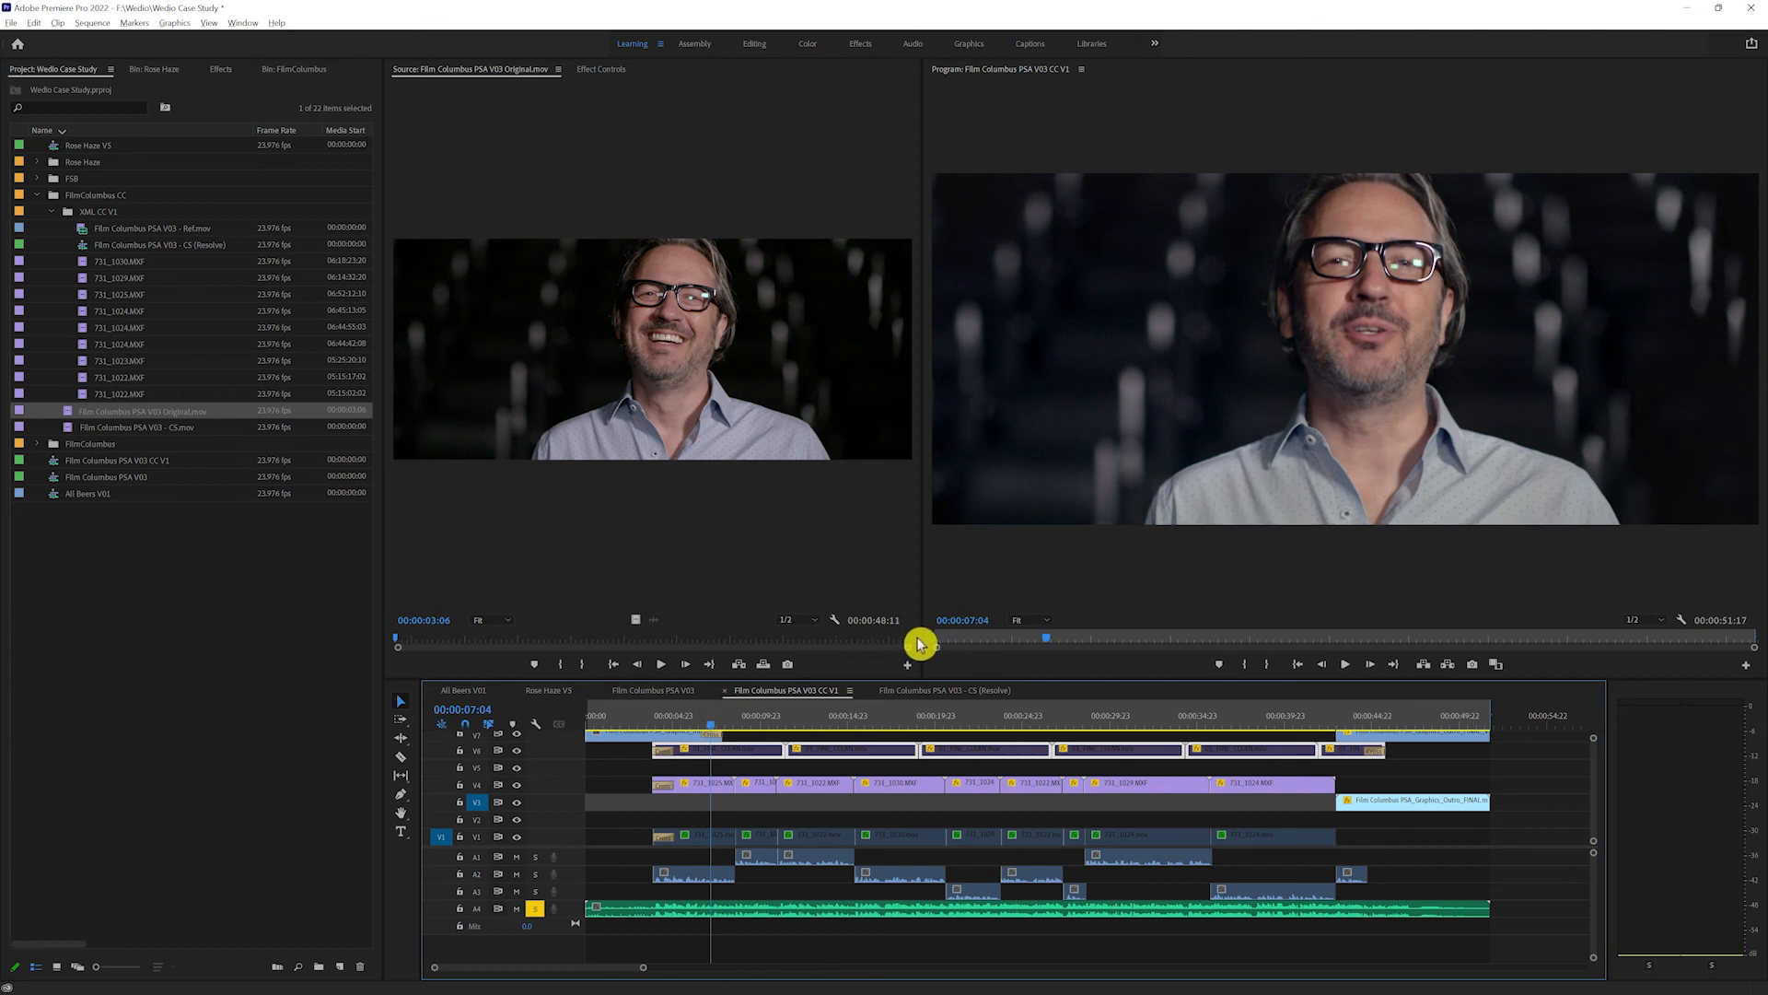
drag(921, 629, 1074, 623)
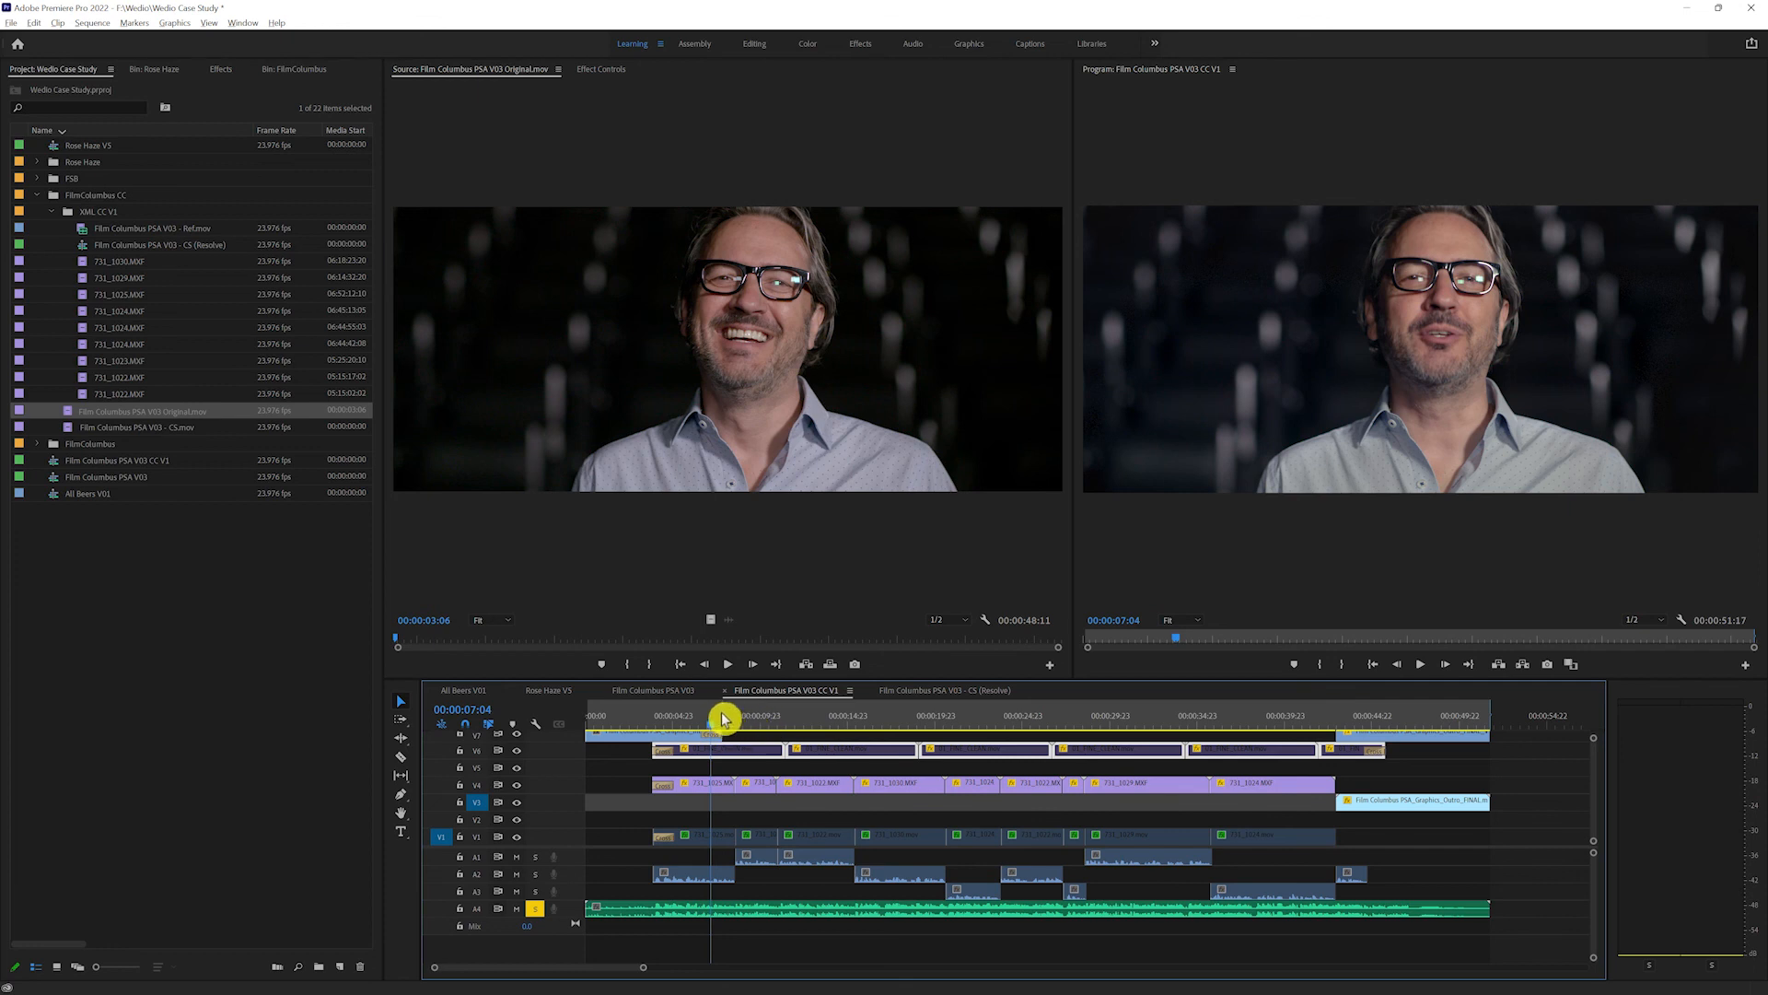
drag(723, 718, 1205, 725)
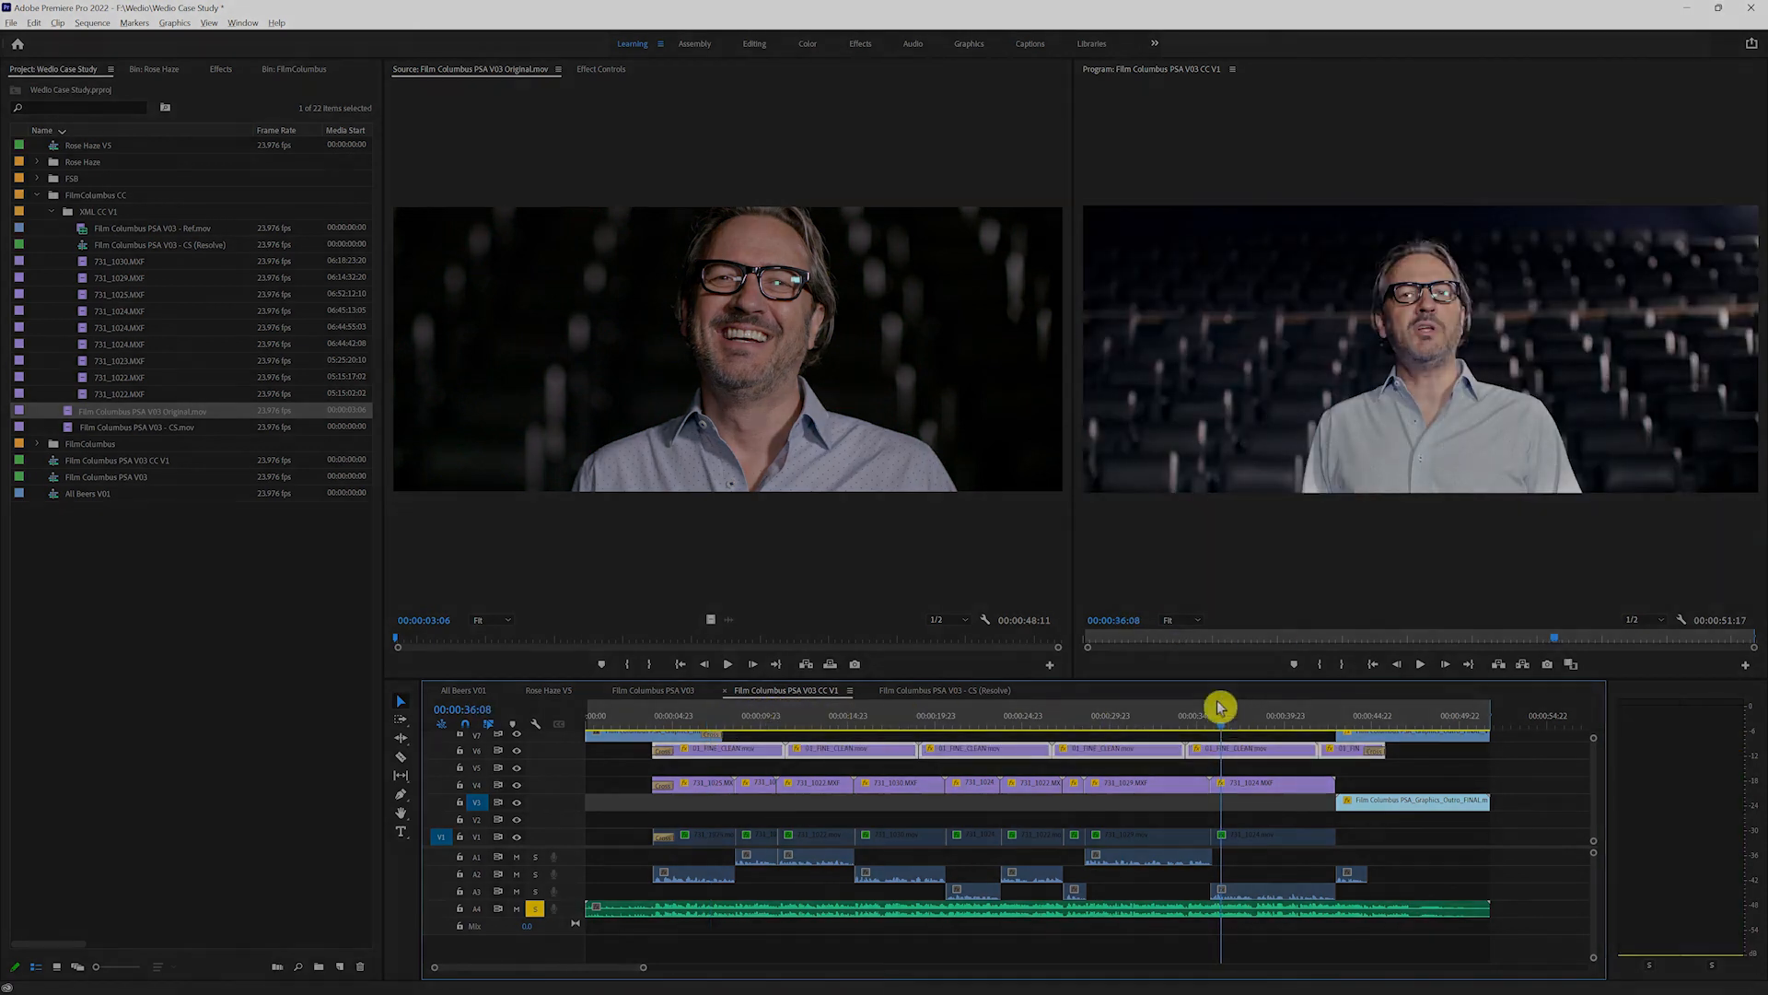